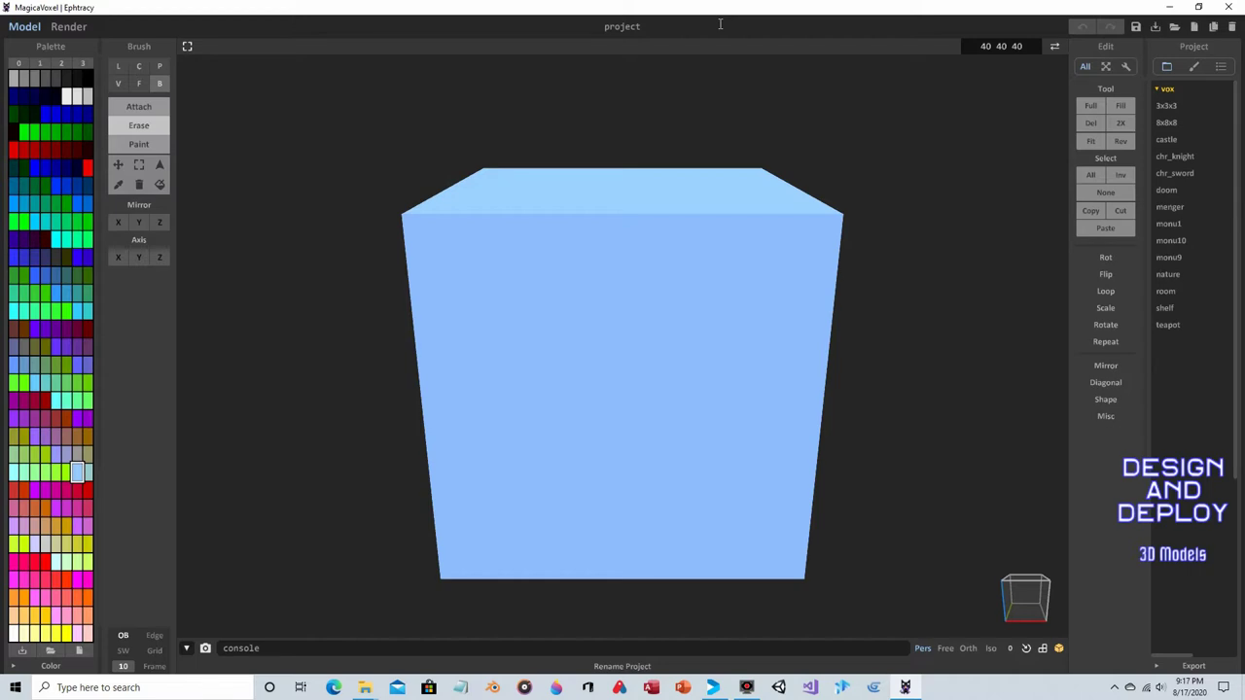
- Set the model volume's size to 30 × 30 × 40 voxels
{"action": "left_click", "coordinate": [985, 45]}
{"action": "type", "text": "30"}
{"action": "left_click", "coordinate": [1002, 46]}
{"action": "type", "text": "30"}
{"action": "left_click", "coordinate": [1024, 46]}
{"action": "key", "text": "Return"}
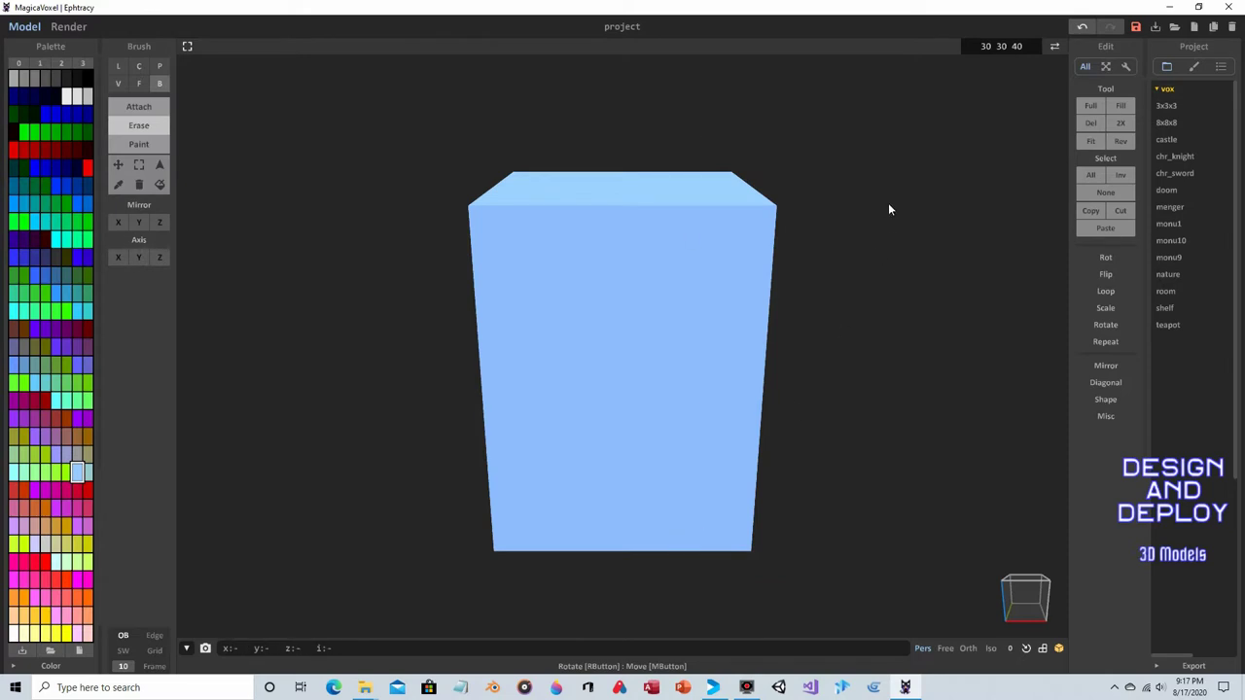
- Show grid lines on the solid block and delete all of its voxels to empty the volume
{"action": "key", "text": "g"}
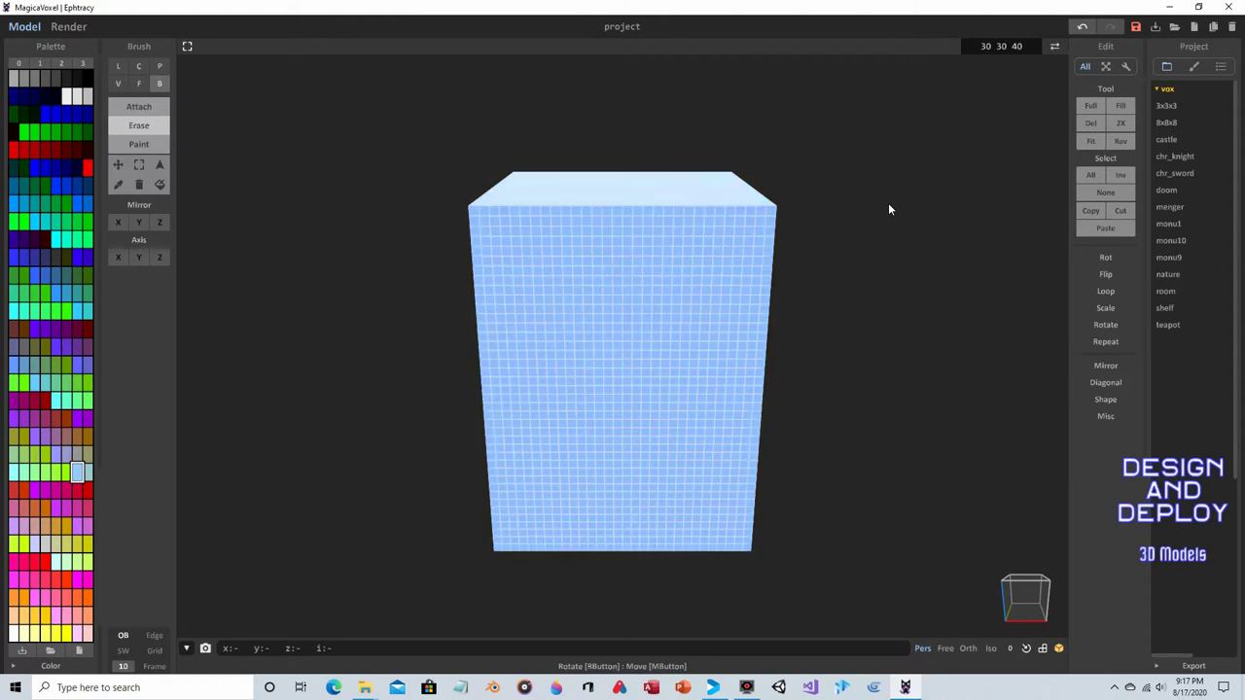
{"action": "key", "text": "Delete"}
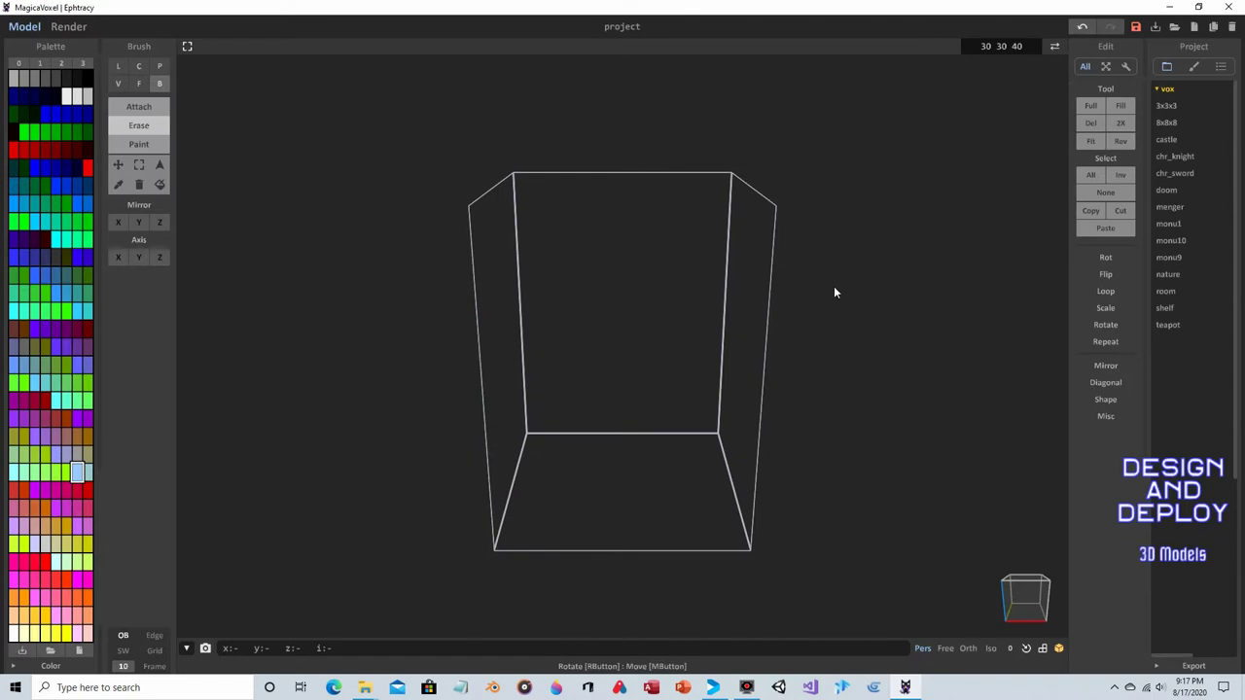
{"action": "mouse_move", "coordinate": [833, 288]}
{"action": "right_mouse_down"}
{"action": "mouse_move", "coordinate": [765, 317]}
{"action": "mouse_move", "coordinate": [829, 302]}
{"action": "right_mouse_up"}
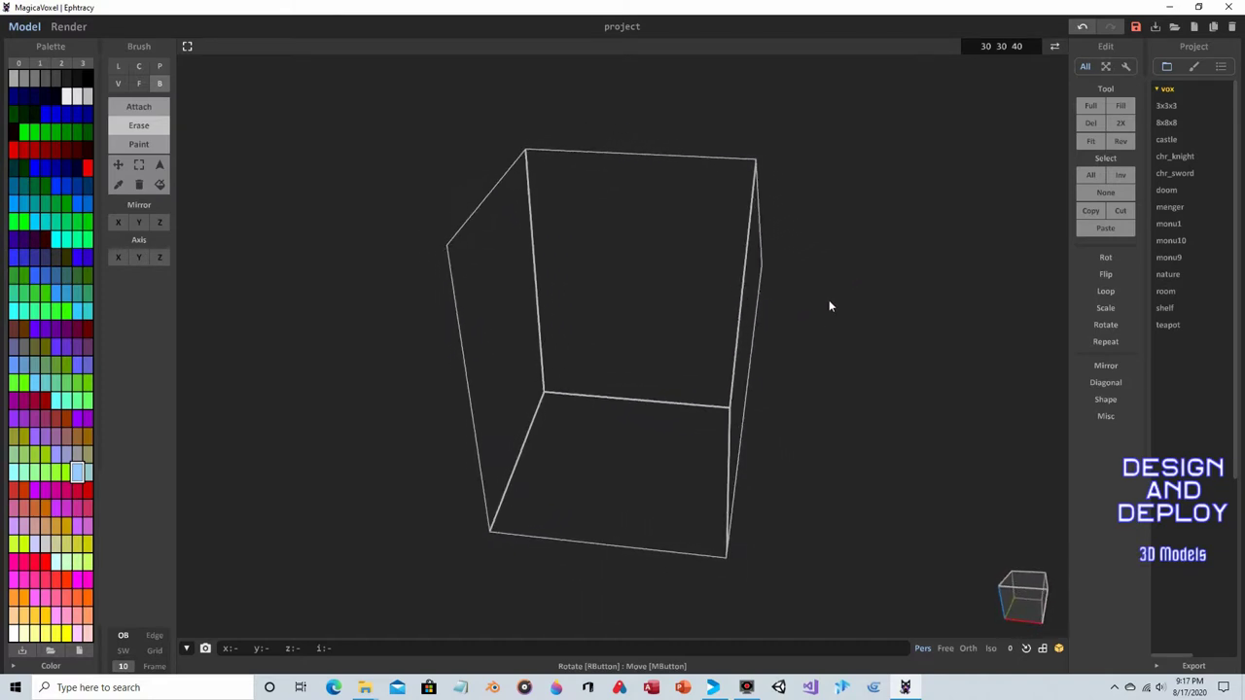
{"action": "scroll", "coordinate": [814, 358], "scroll_direction": "up", "scroll_amount": 5}
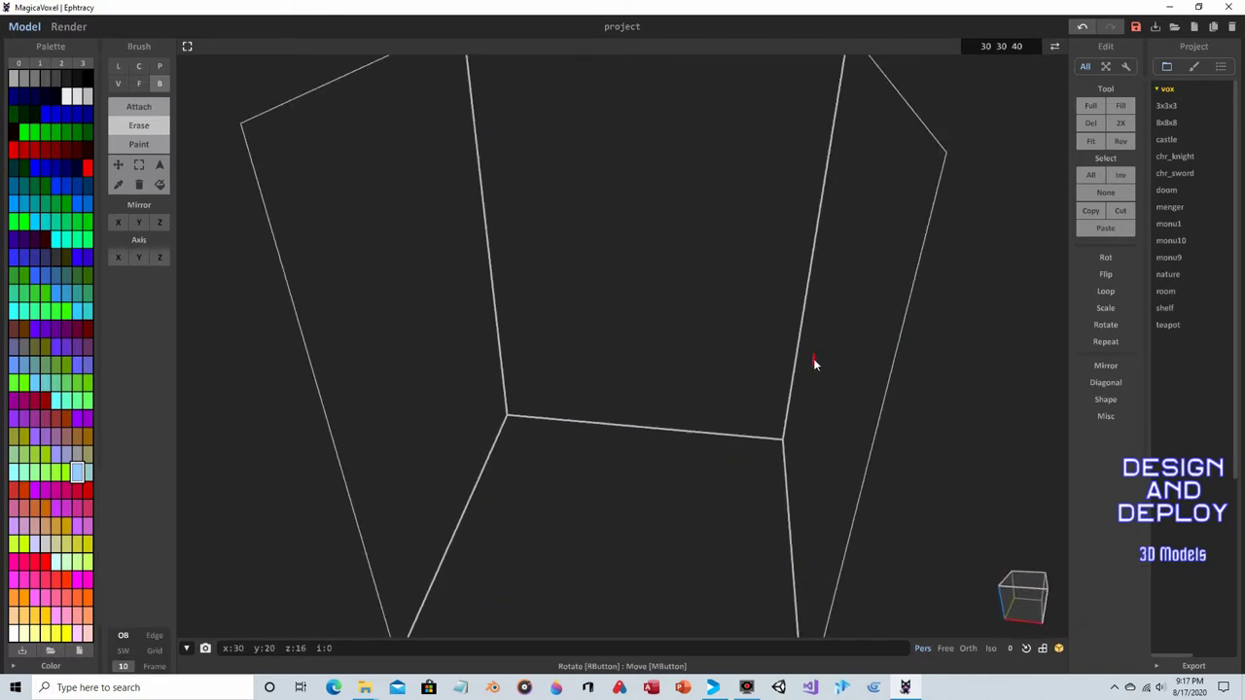
{"action": "scroll", "coordinate": [814, 357], "scroll_direction": "down", "scroll_amount": 4}
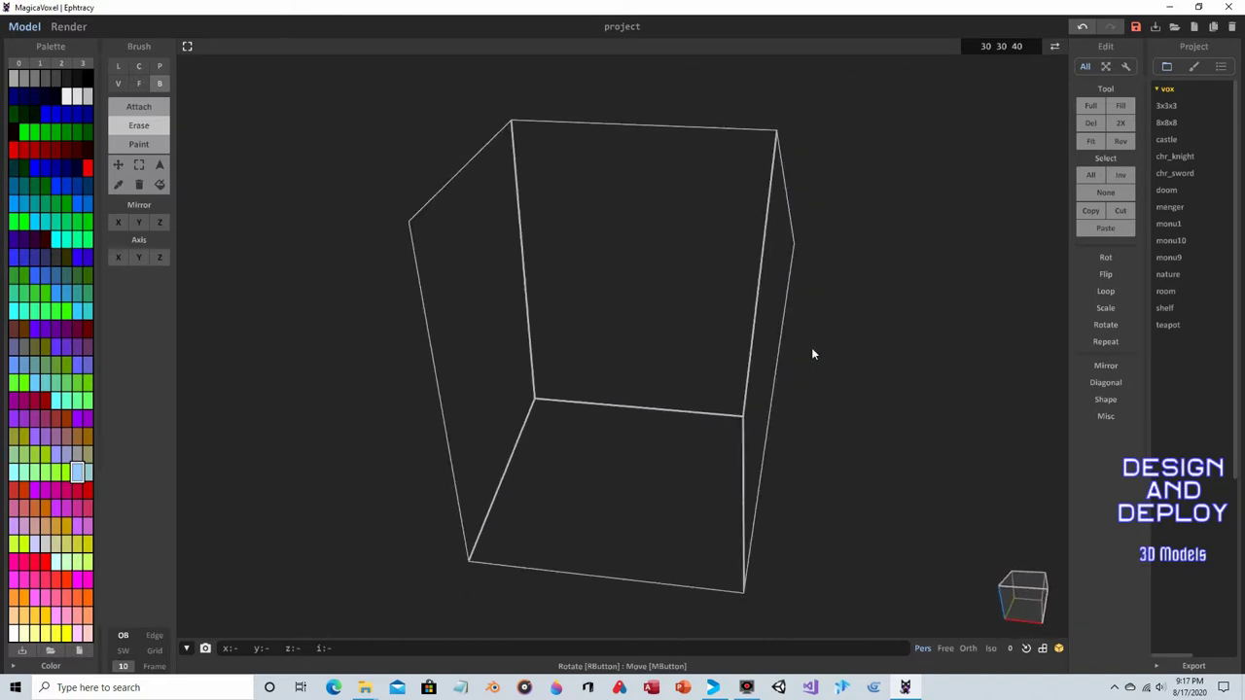
{"action": "mouse_move", "coordinate": [833, 323]}
{"action": "right_mouse_down"}
{"action": "mouse_move", "coordinate": [776, 341]}
{"action": "mouse_move", "coordinate": [847, 337]}
{"action": "mouse_move", "coordinate": [829, 335]}
{"action": "right_mouse_up"}
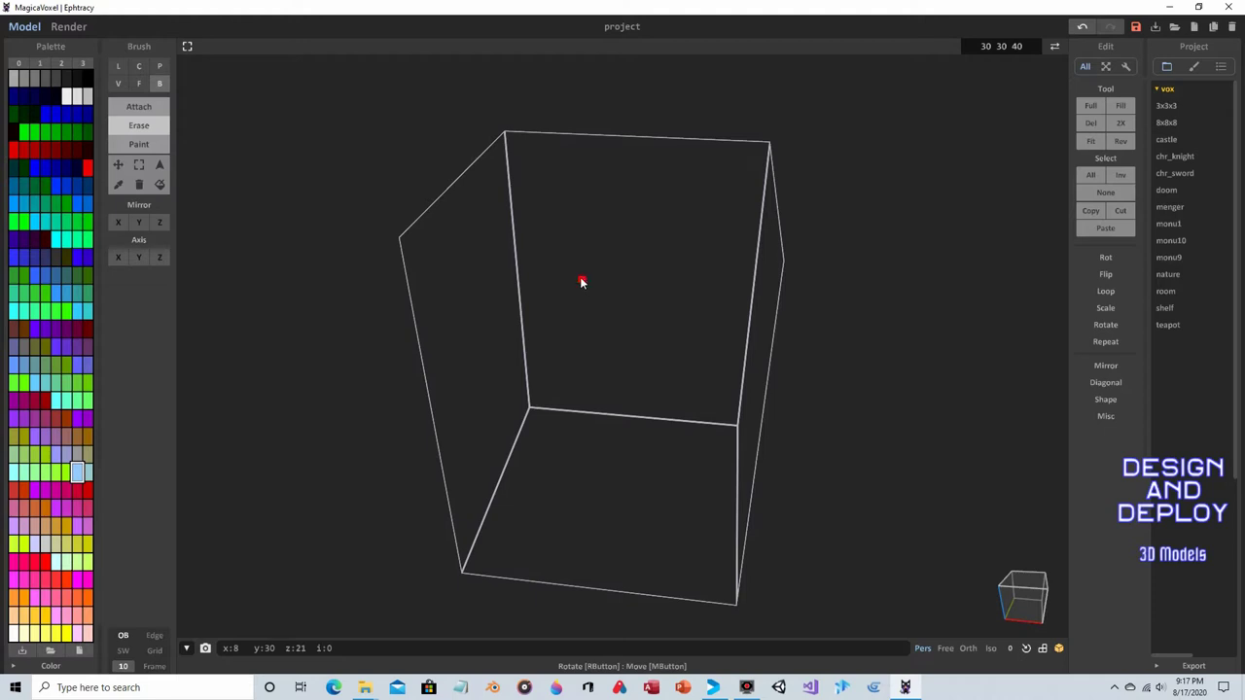
{"action": "right_click_drag", "start_coordinate": [511, 292], "coordinate": [525, 289]}
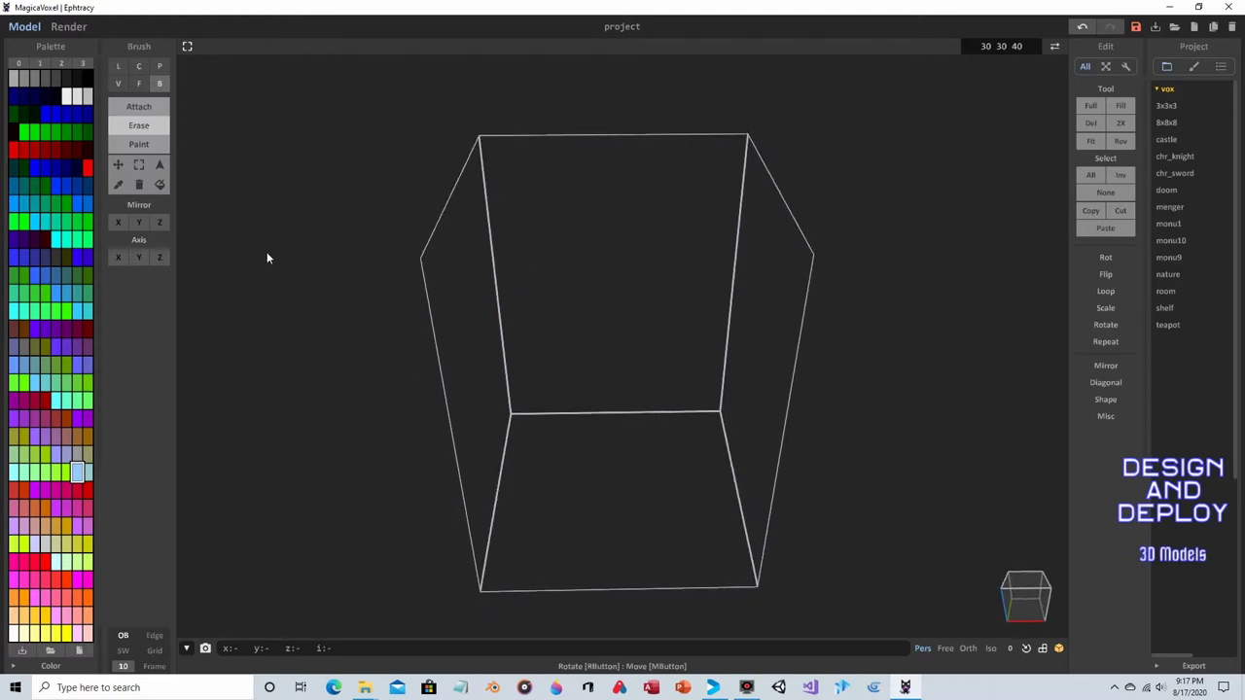
- In Attach mode with the volume grid shown, draw a flat slab about 5 × 5 voxels near the middle of the floor
{"action": "left_click", "coordinate": [138, 106]}
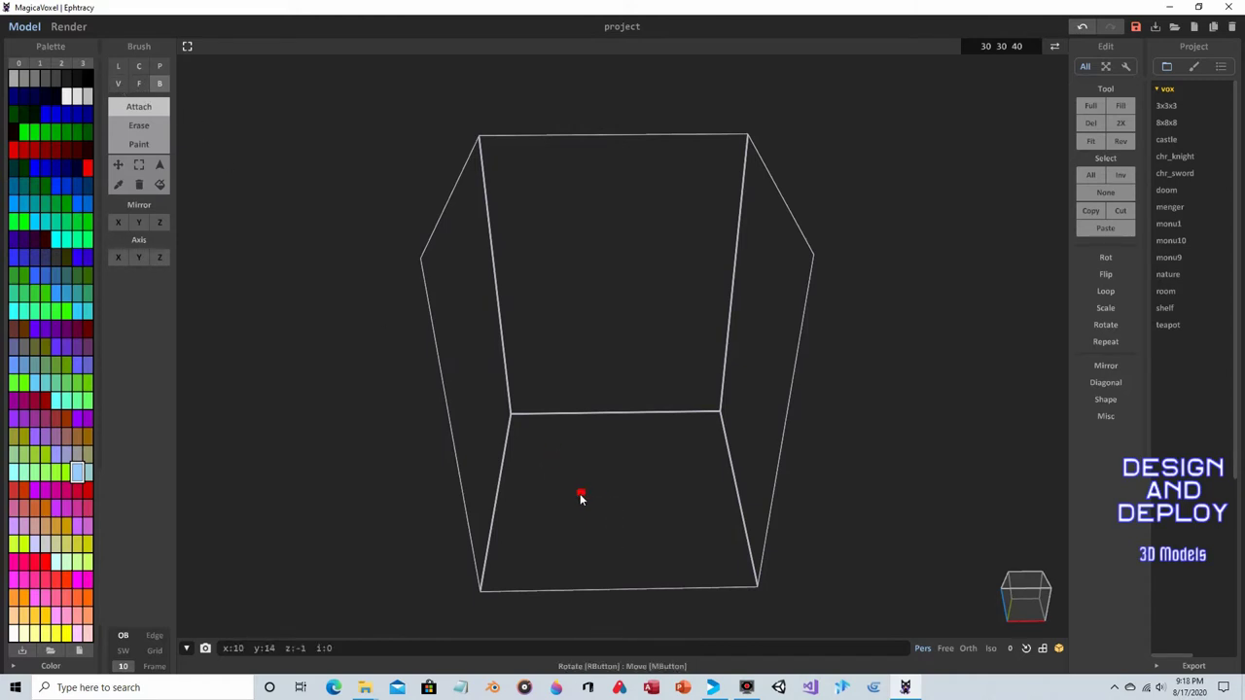
{"action": "left_click", "coordinate": [154, 650]}
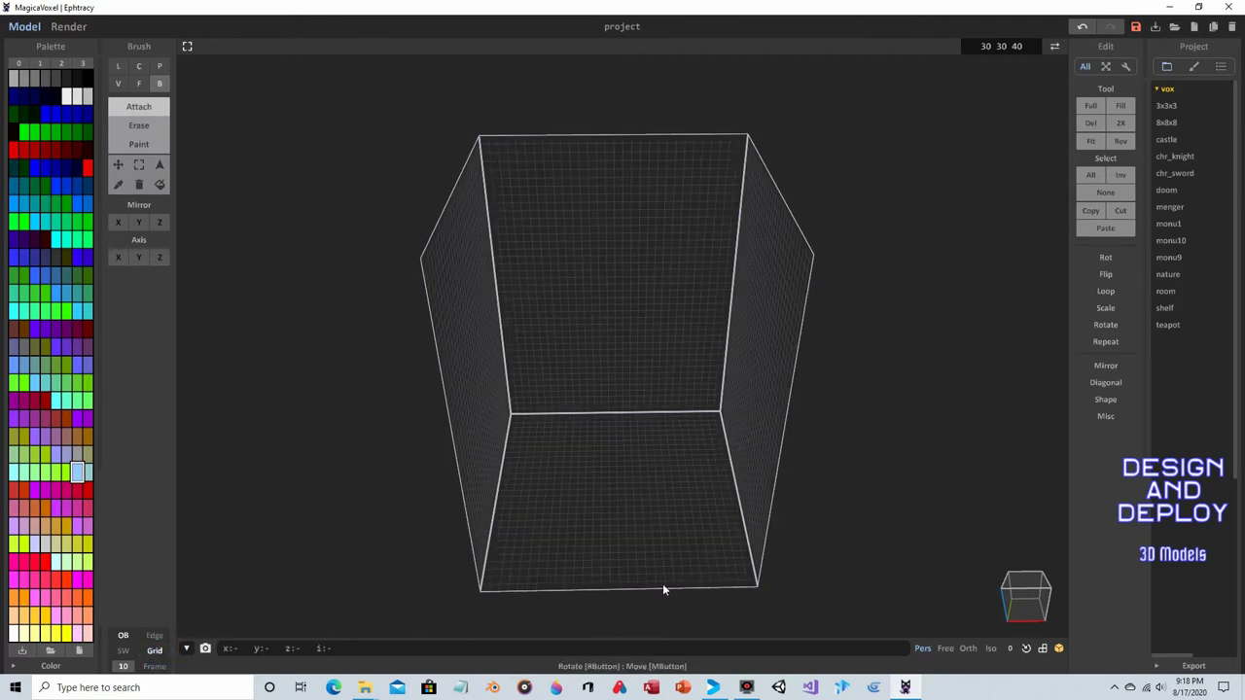
{"action": "scroll", "coordinate": [666, 525], "scroll_direction": "up", "scroll_amount": 3}
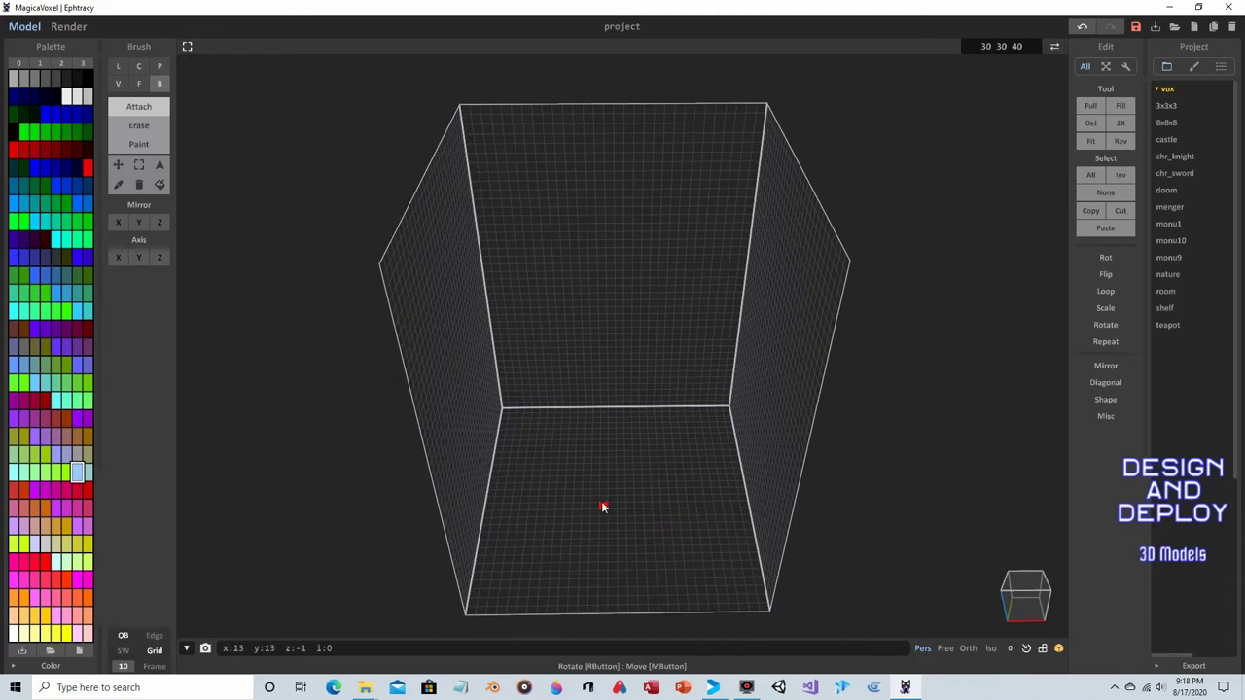
{"action": "mouse_move", "coordinate": [596, 492]}
{"action": "left_mouse_down"}
{"action": "mouse_move", "coordinate": [630, 493]}
{"action": "mouse_move", "coordinate": [631, 508]}
{"action": "left_mouse_up"}
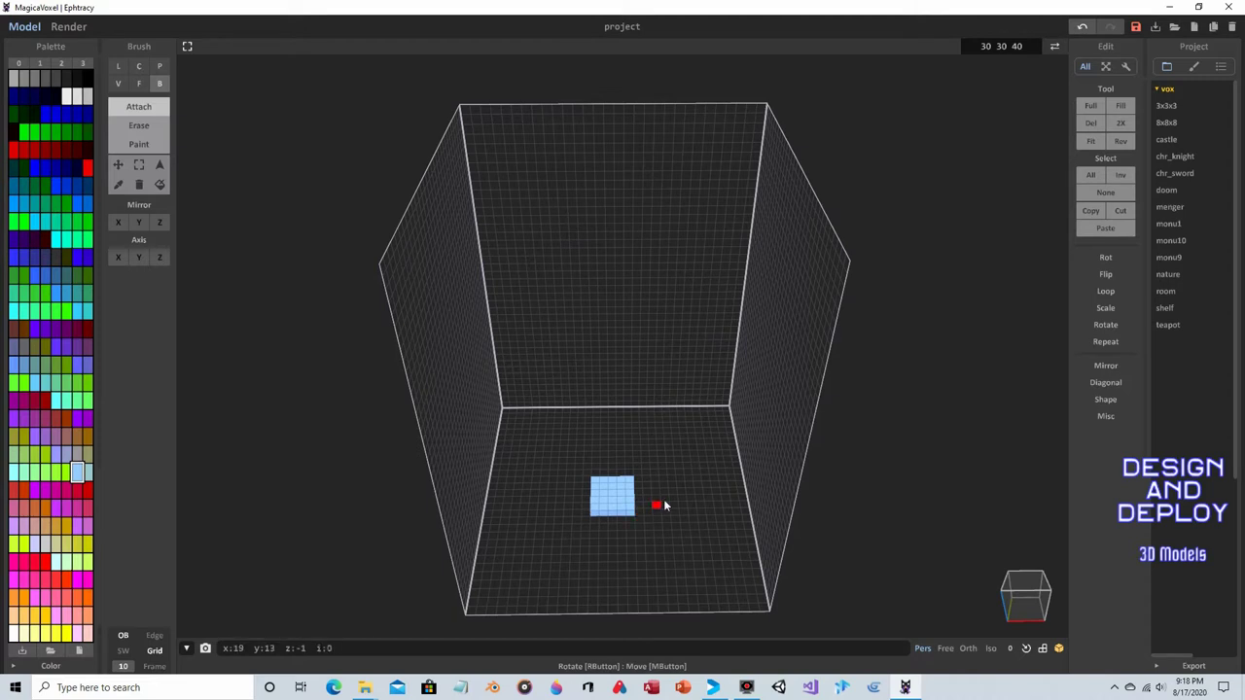
- Extrude the slab's top face upward by one voxel with the Face brush
{"action": "right_click_drag", "start_coordinate": [696, 481], "coordinate": [694, 480]}
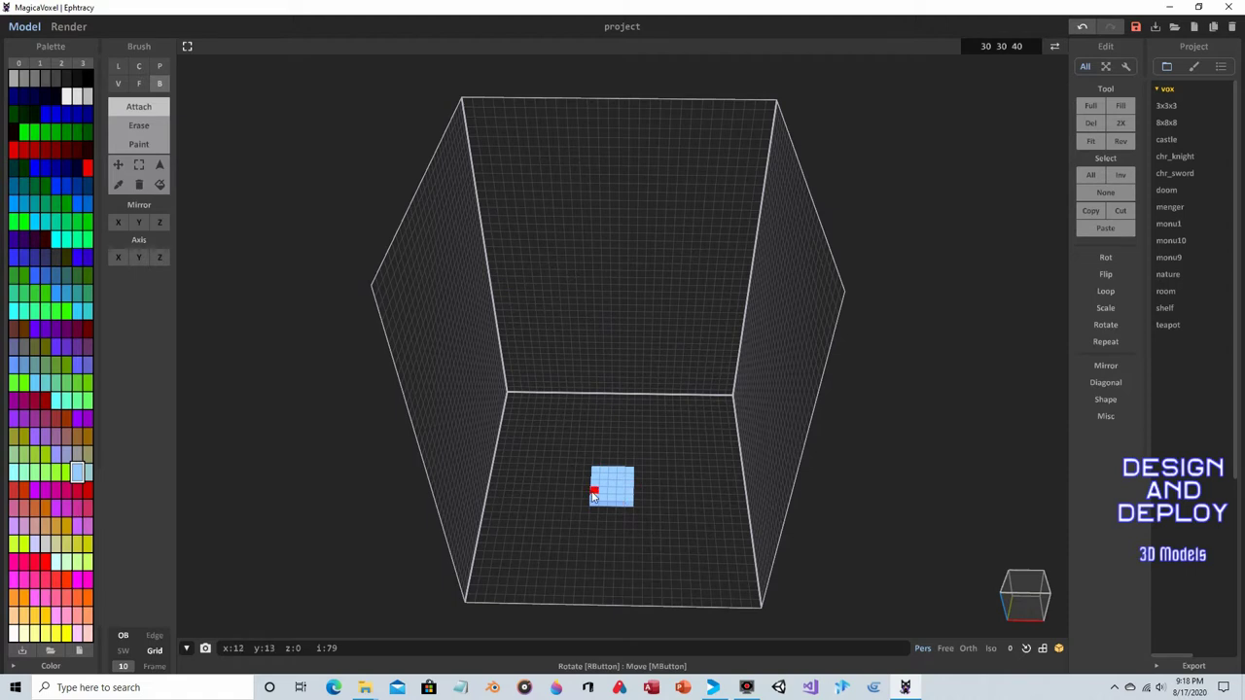
{"action": "right_click_drag", "start_coordinate": [592, 496], "coordinate": [541, 448]}
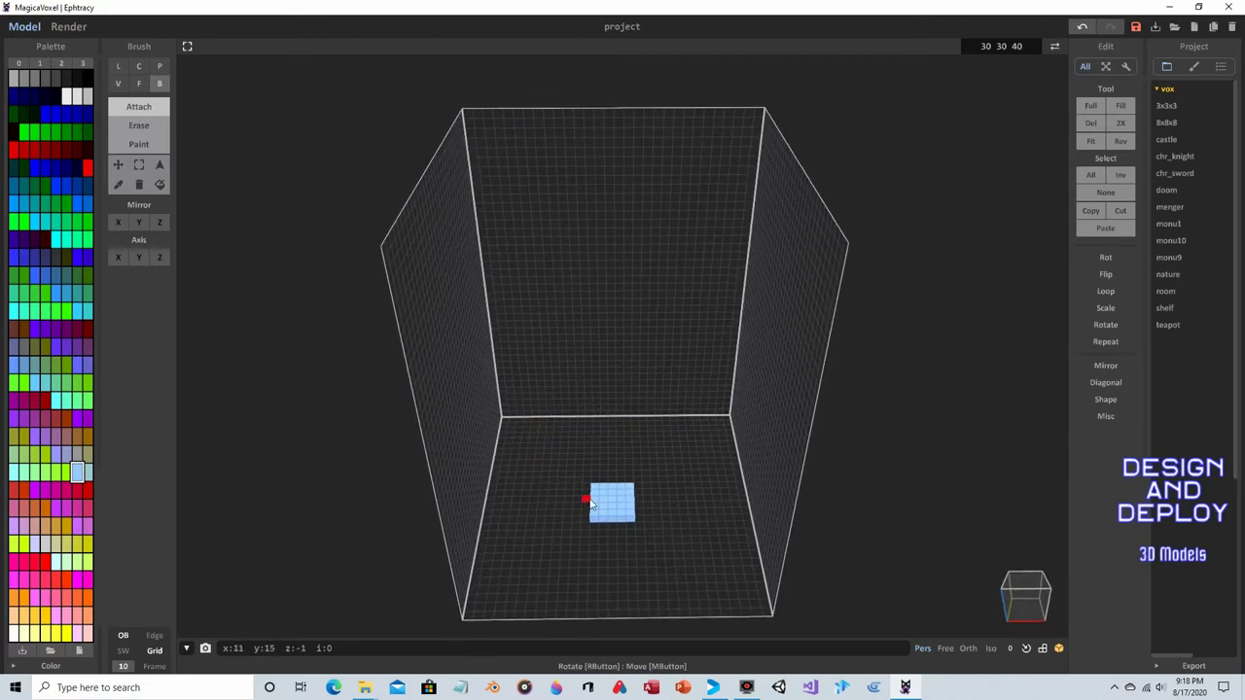
{"action": "left_click", "coordinate": [139, 83]}
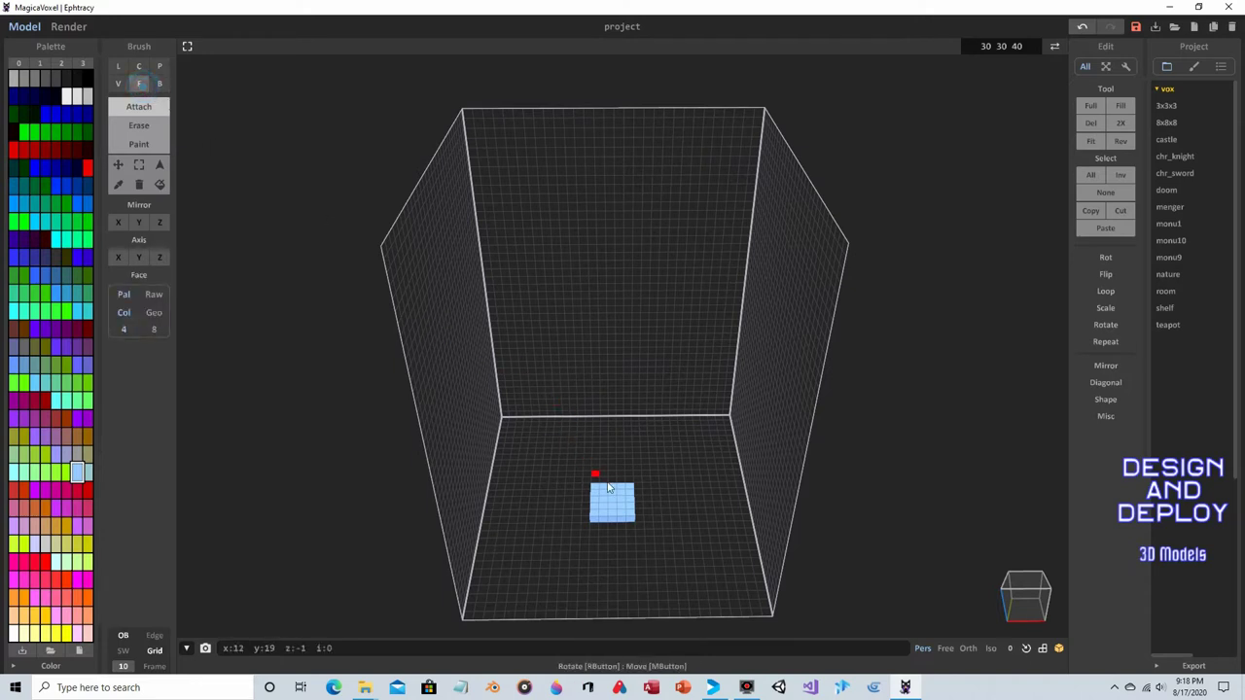
{"action": "right_click_drag", "start_coordinate": [713, 537], "coordinate": [684, 497]}
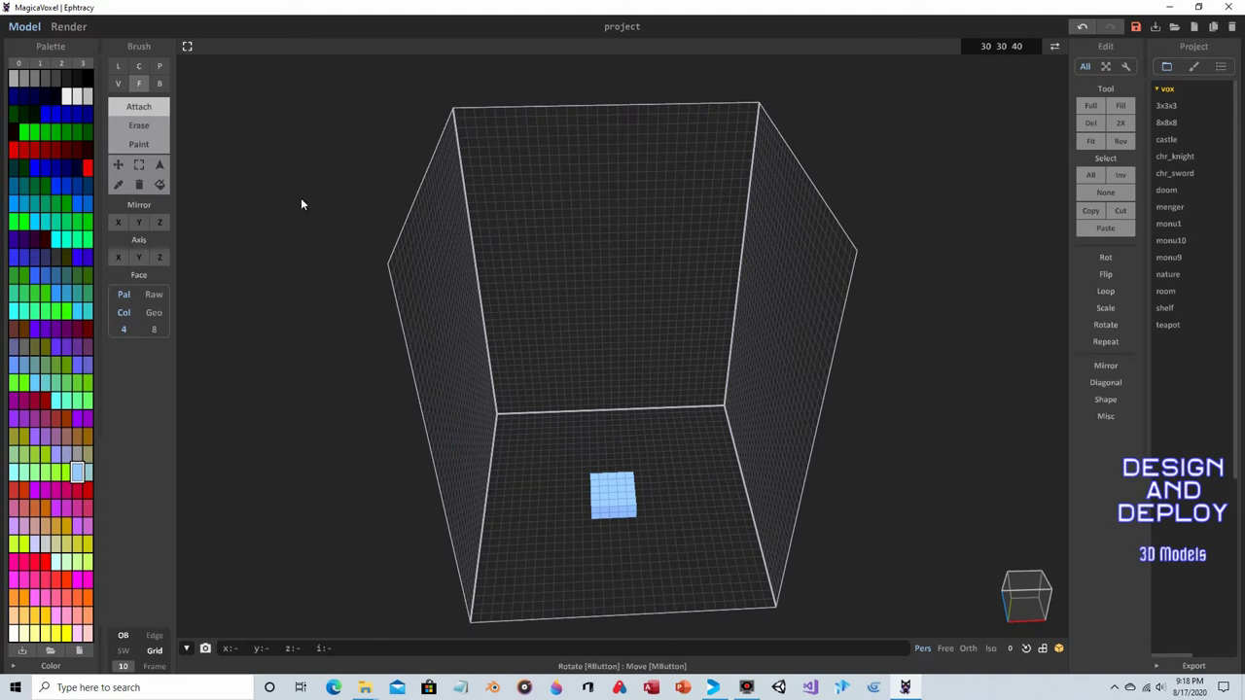
- Attach a centred layer about 3 × 3 voxels on top of the slab with the Box brush
{"action": "left_click", "coordinate": [159, 83]}
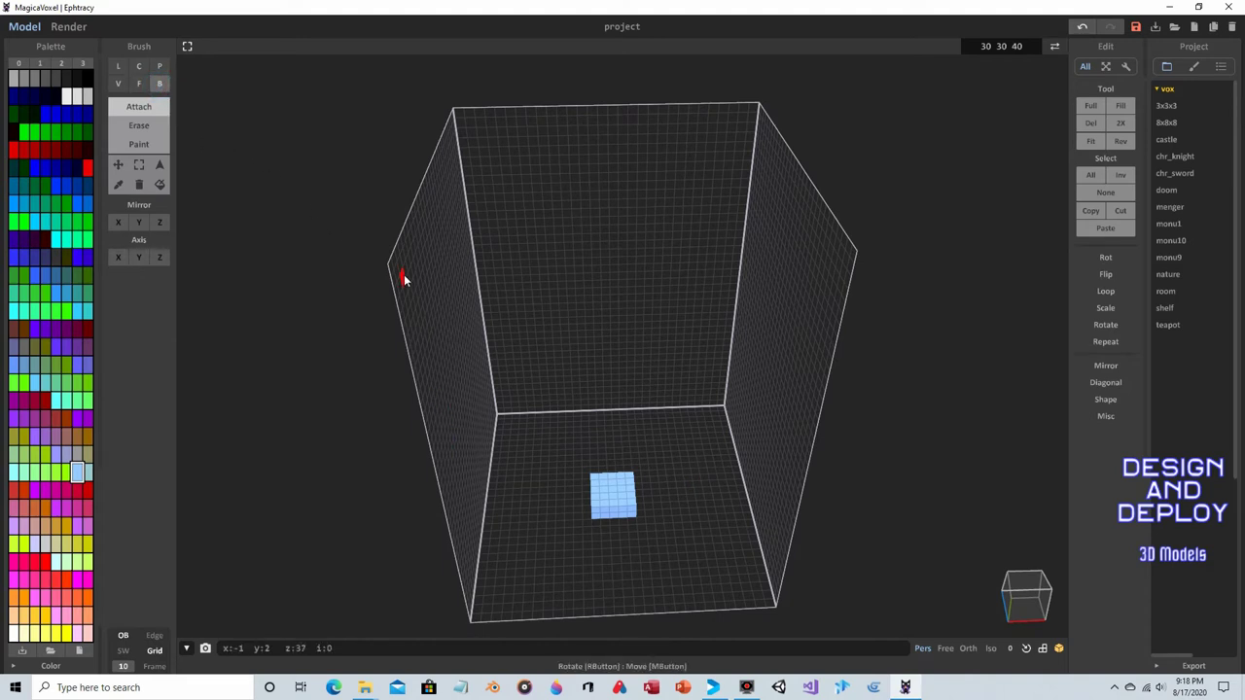
{"action": "right_click_drag", "start_coordinate": [669, 480], "coordinate": [667, 495]}
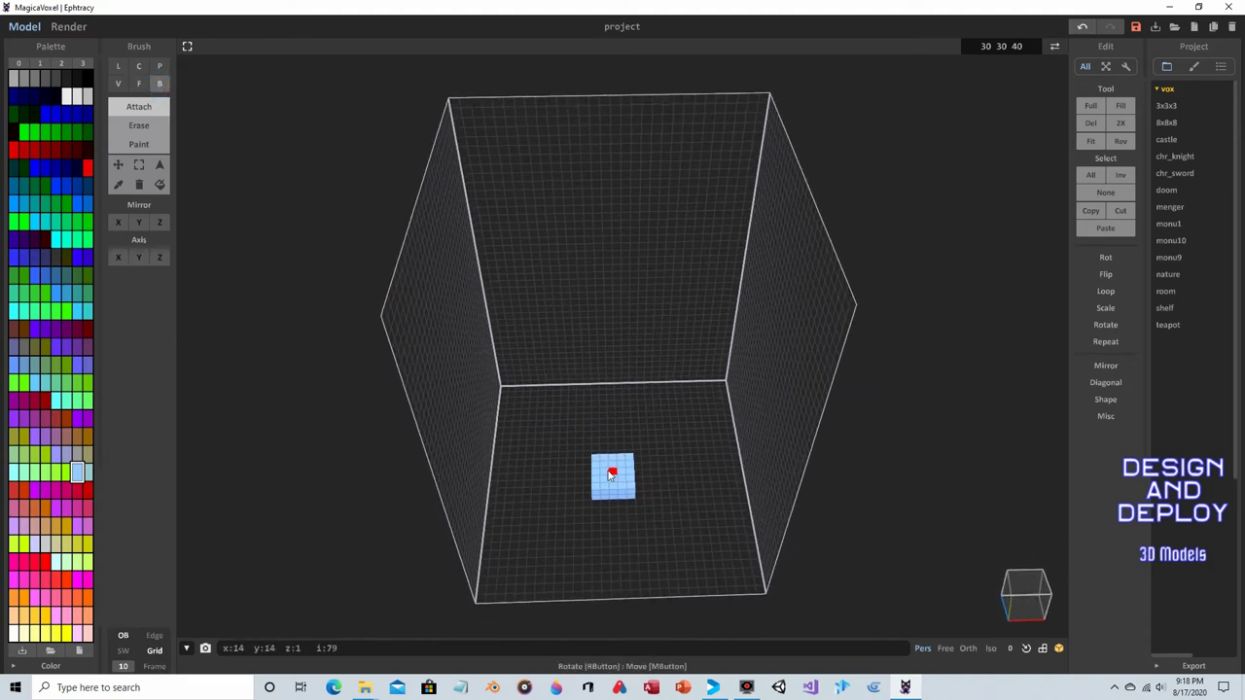
{"action": "left_click_drag", "start_coordinate": [604, 470], "coordinate": [613, 480]}
{"action": "left_click_drag", "start_coordinate": [615, 481], "coordinate": [621, 477]}
- Extrude the small centred layer upward with the Face brush into a column about 8 voxels tall above the base
{"action": "scroll", "coordinate": [632, 484], "scroll_direction": "up", "scroll_amount": 3}
{"action": "right_click_drag", "start_coordinate": [661, 494], "coordinate": [724, 448]}
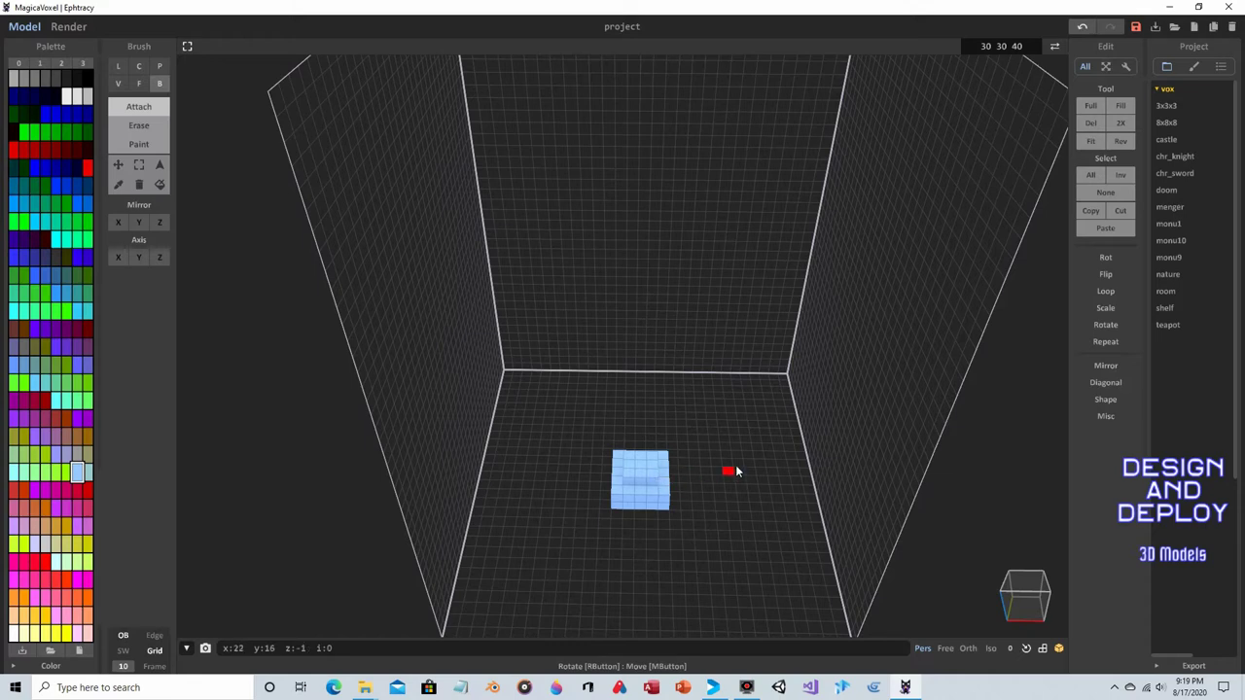
{"action": "right_click_drag", "start_coordinate": [727, 469], "coordinate": [678, 447]}
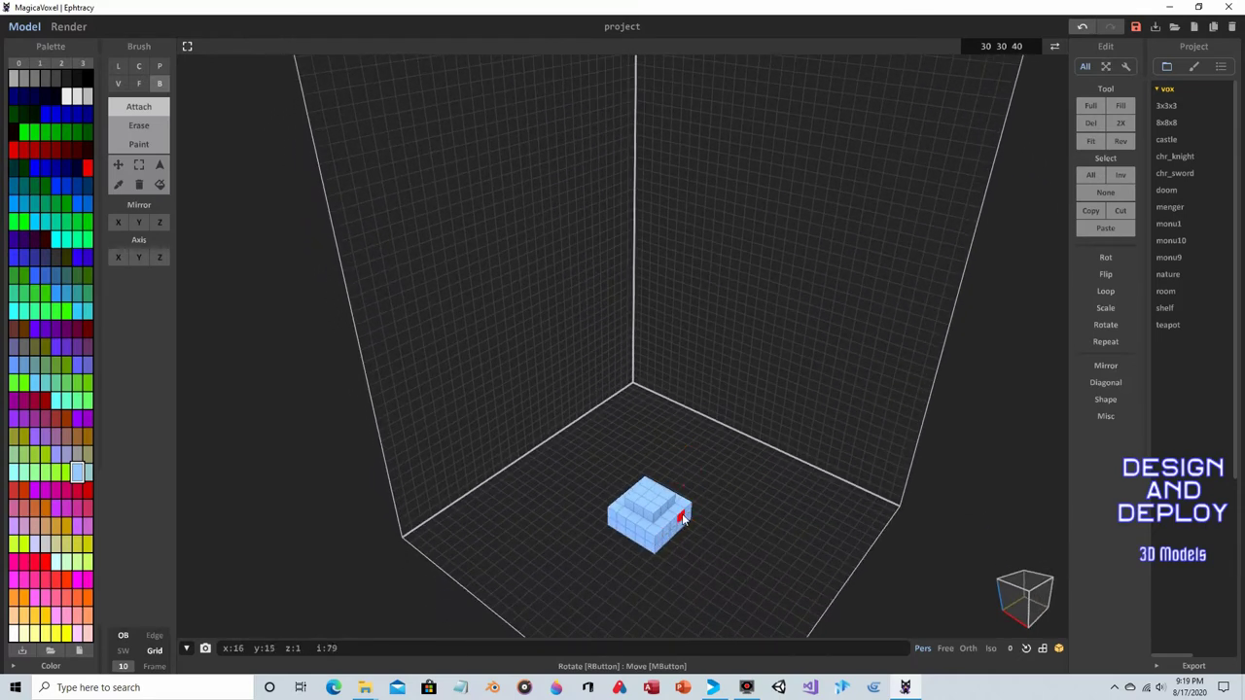
{"action": "mouse_move", "coordinate": [595, 554]}
{"action": "right_mouse_down"}
{"action": "mouse_move", "coordinate": [667, 561]}
{"action": "mouse_move", "coordinate": [667, 550]}
{"action": "right_mouse_up"}
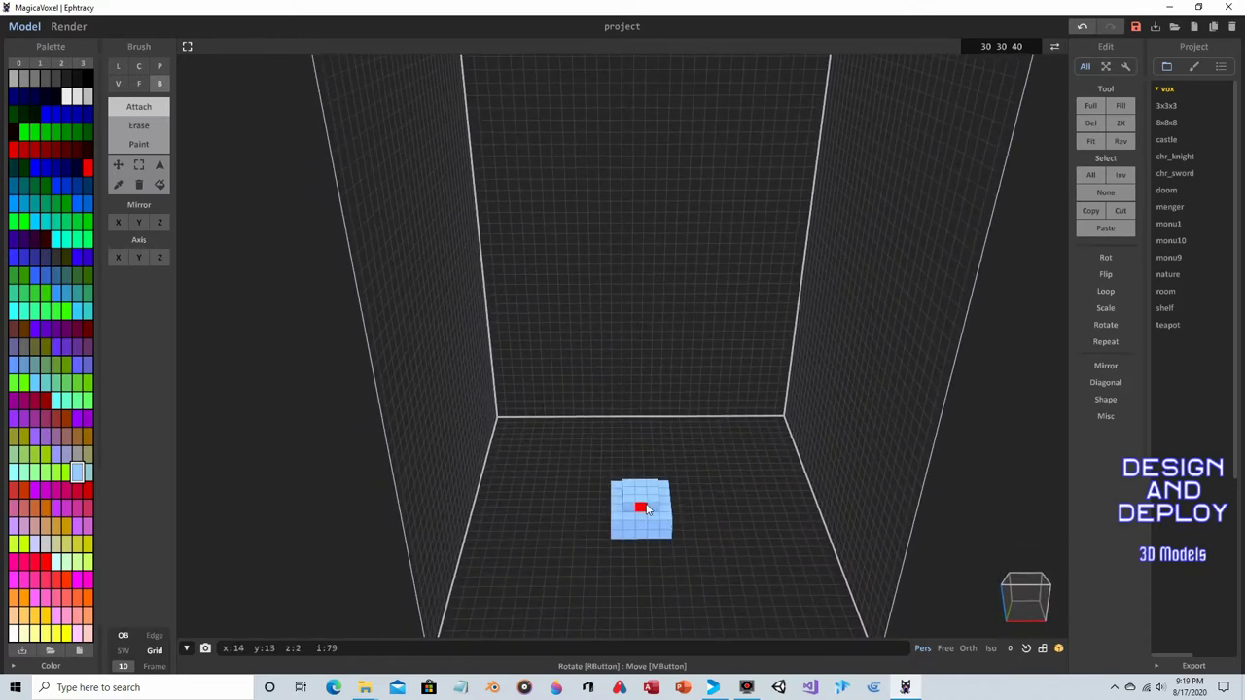
{"action": "left_click", "coordinate": [139, 84]}
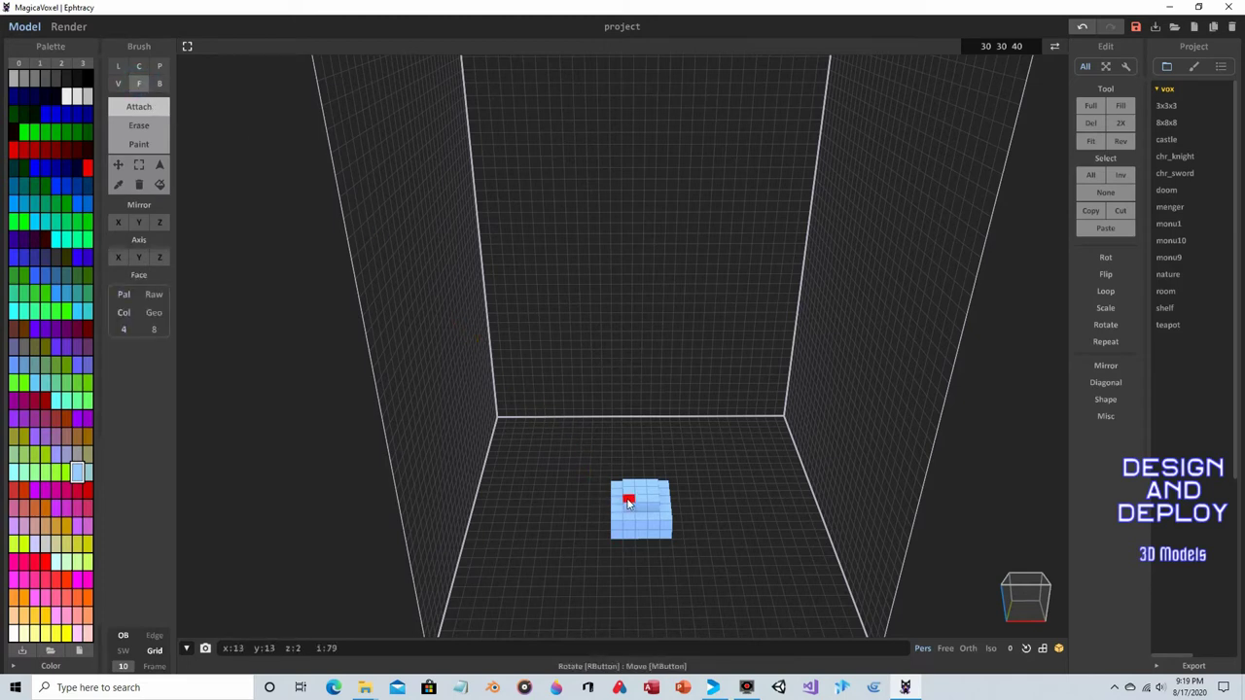
{"action": "left_click_drag", "start_coordinate": [628, 501], "coordinate": [636, 453]}
{"action": "right_click_drag", "start_coordinate": [681, 452], "coordinate": [702, 414]}
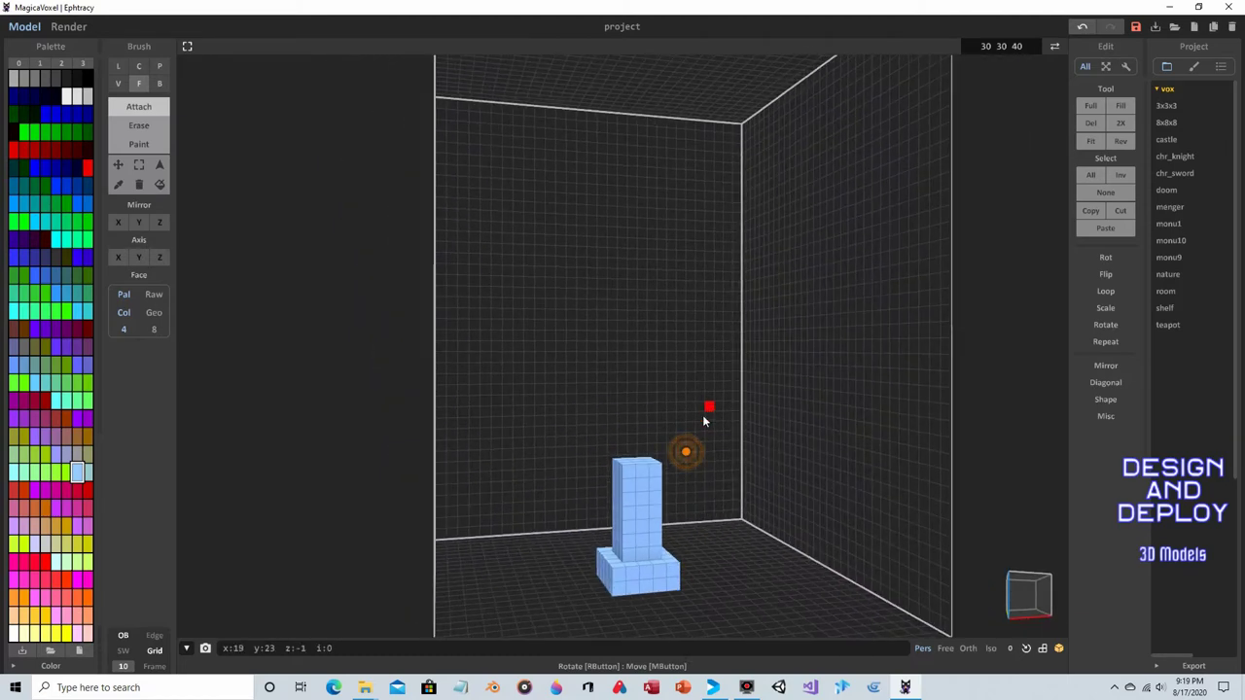
{"action": "right_click_drag", "start_coordinate": [745, 581], "coordinate": [681, 564]}
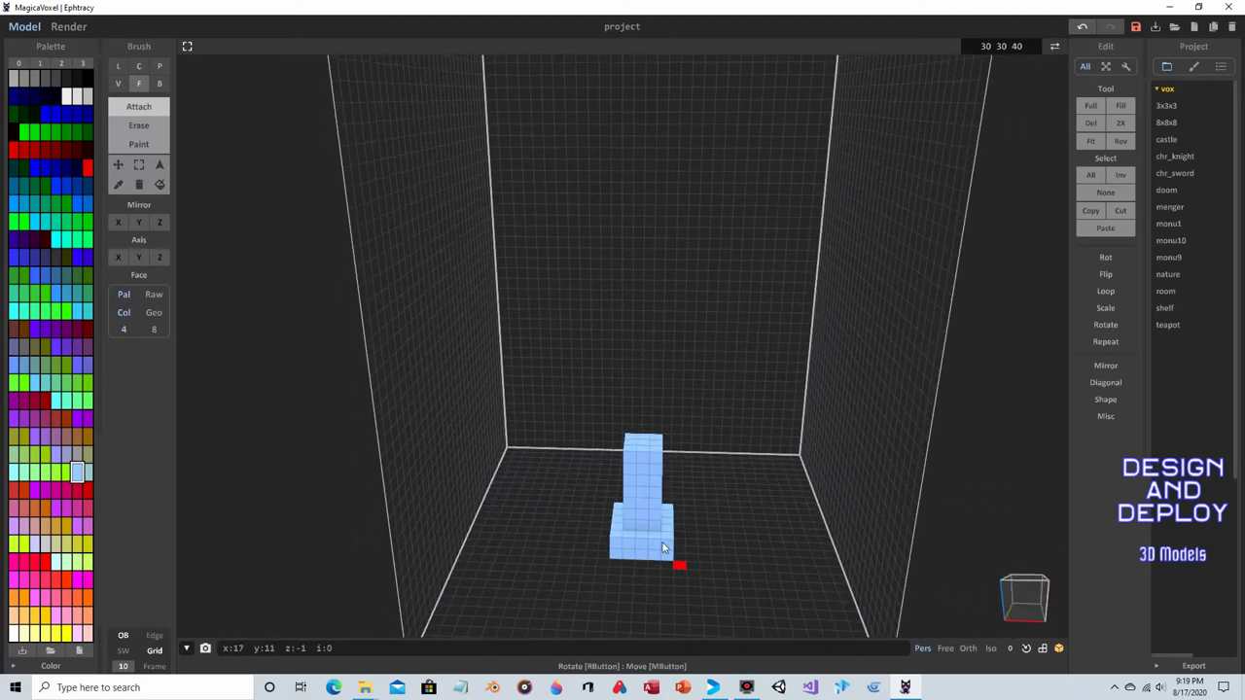
{"action": "mouse_move", "coordinate": [696, 451]}
{"action": "right_mouse_down"}
{"action": "mouse_move", "coordinate": [711, 422]}
{"action": "mouse_move", "coordinate": [587, 431]}
{"action": "mouse_move", "coordinate": [717, 444]}
{"action": "right_mouse_up"}
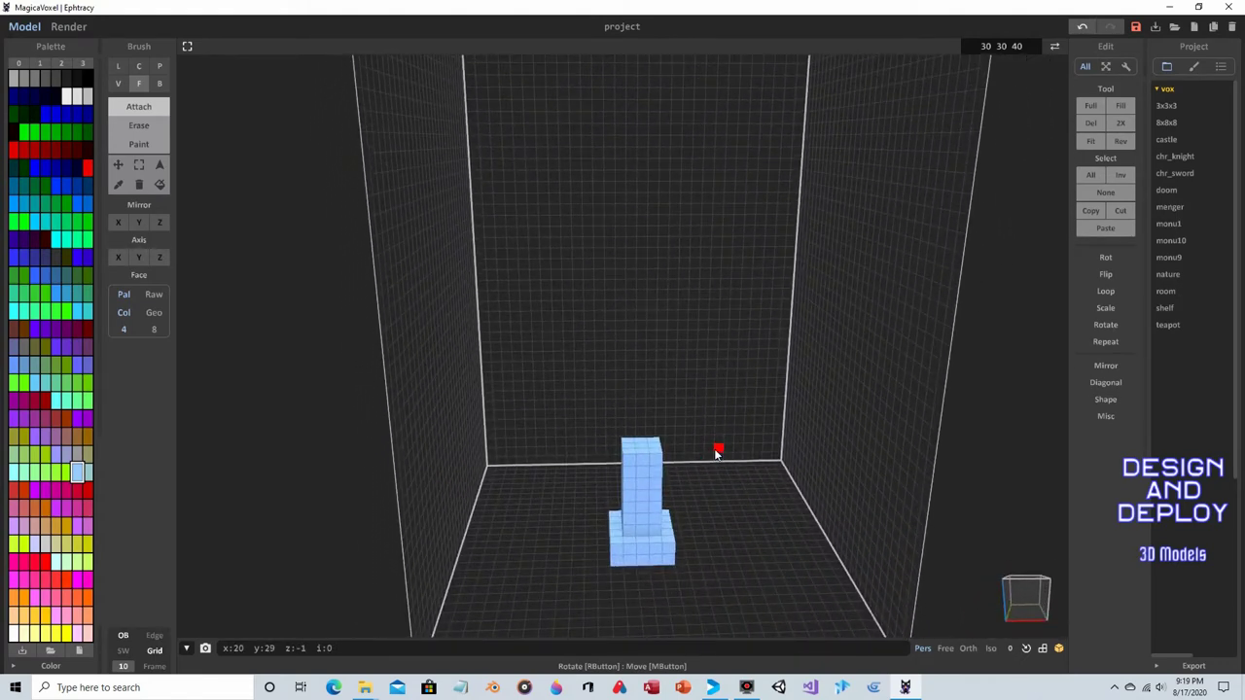
{"action": "left_click", "coordinate": [630, 449]}
{"action": "right_click_drag", "start_coordinate": [648, 412], "coordinate": [571, 416]}
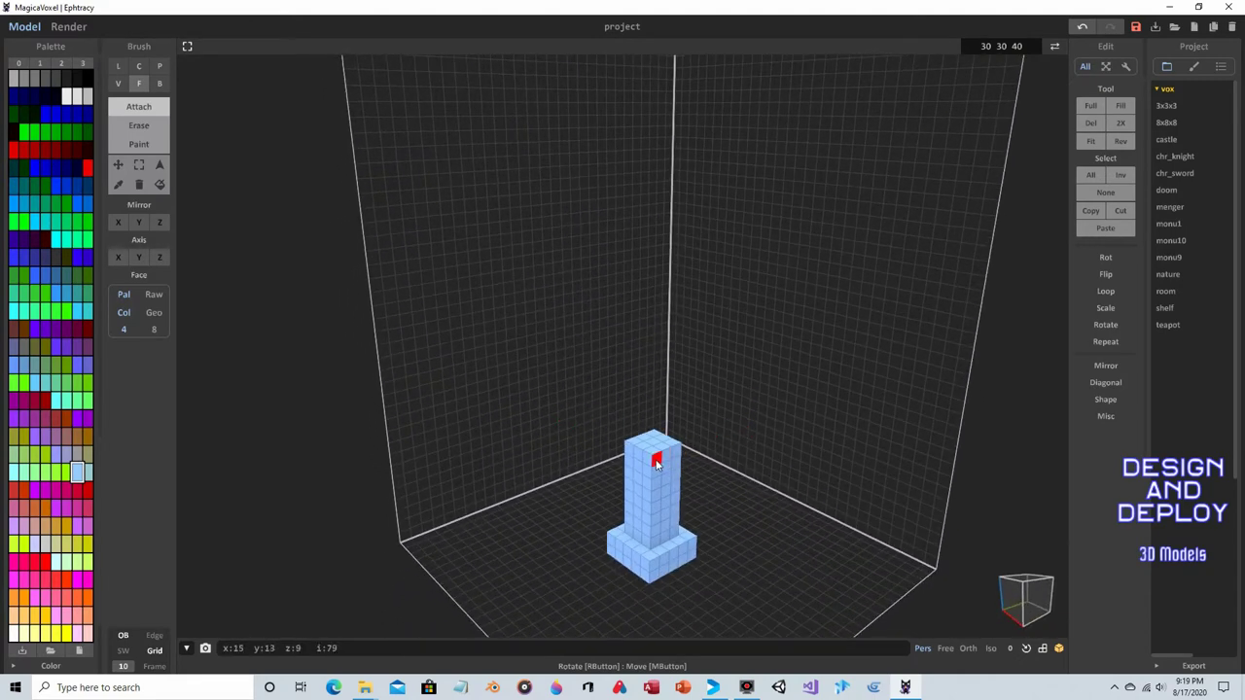
{"action": "right_click_drag", "start_coordinate": [605, 436], "coordinate": [614, 440]}
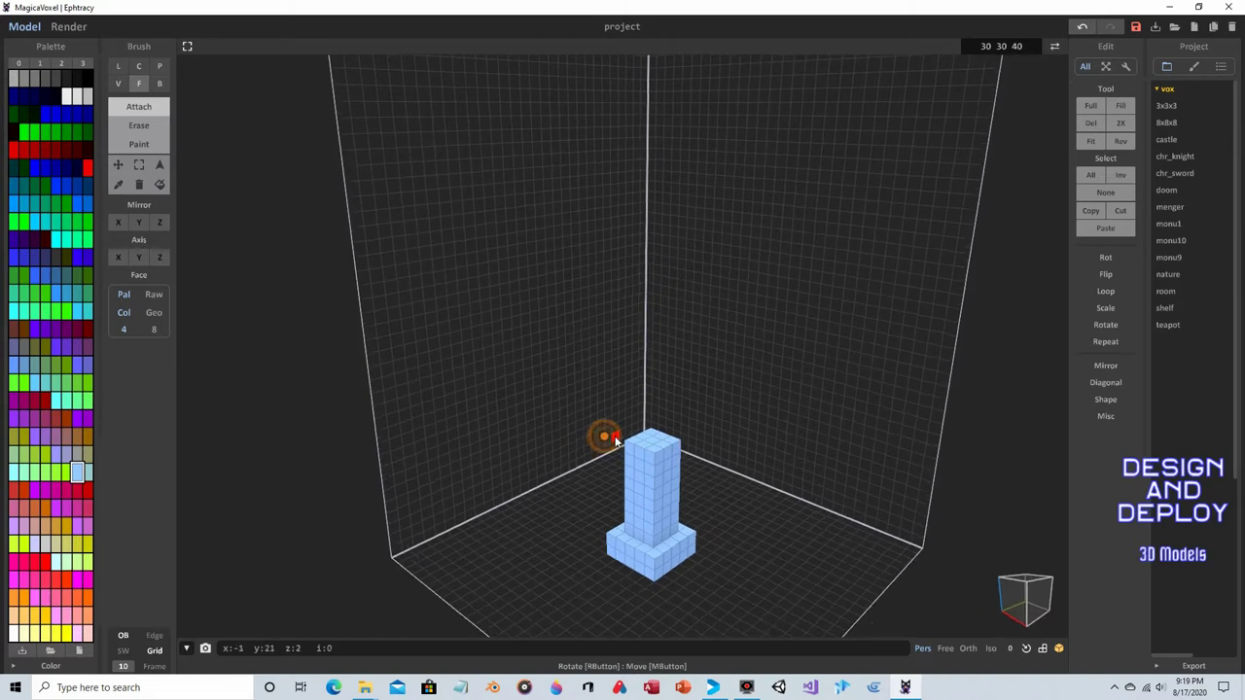
- Attach a row of voxels along the top edge of two opposite column sides with the Line brush
{"action": "left_click", "coordinate": [118, 66]}
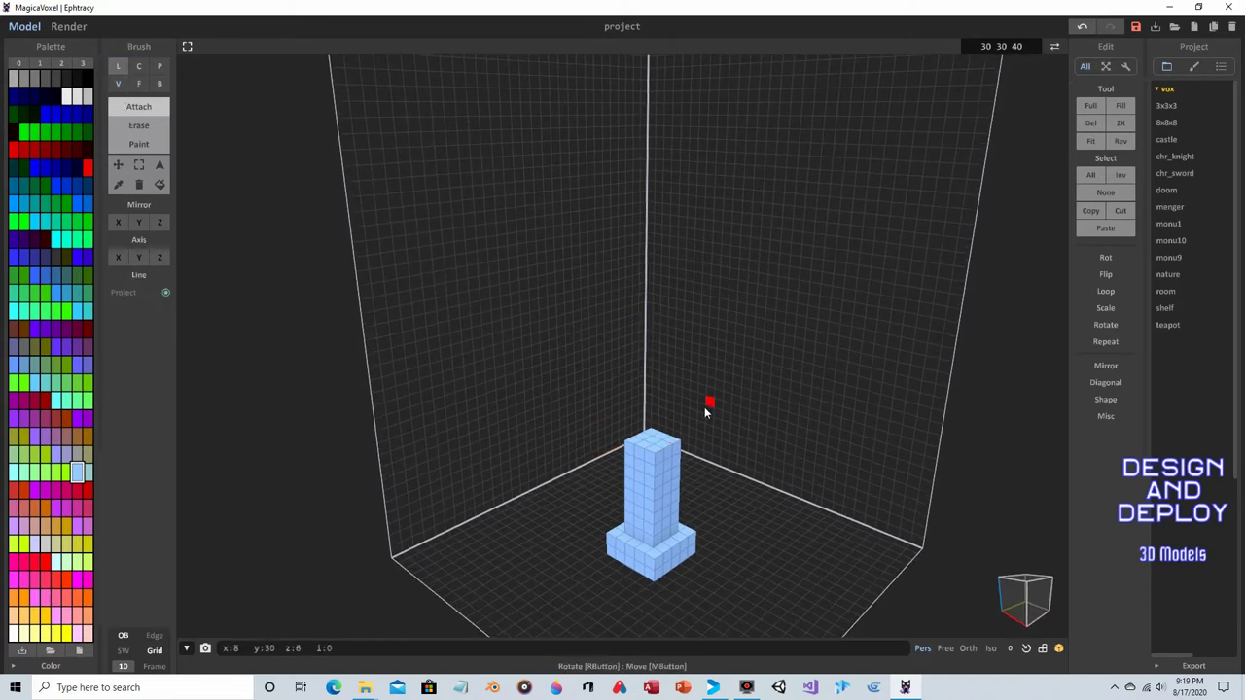
{"action": "left_click_drag", "start_coordinate": [658, 461], "coordinate": [685, 448]}
{"action": "mouse_move", "coordinate": [628, 491]}
{"action": "right_mouse_down"}
{"action": "mouse_move", "coordinate": [772, 472]}
{"action": "mouse_move", "coordinate": [645, 477]}
{"action": "right_mouse_up"}
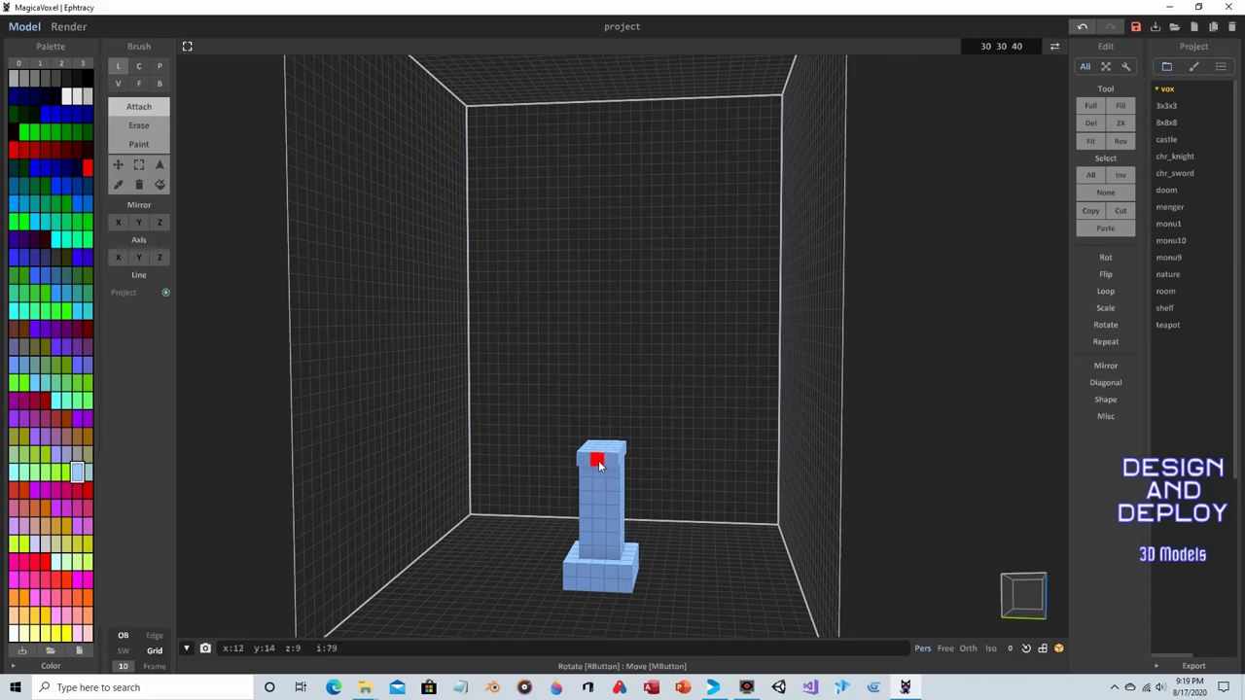
{"action": "right_click_drag", "start_coordinate": [658, 516], "coordinate": [593, 473]}
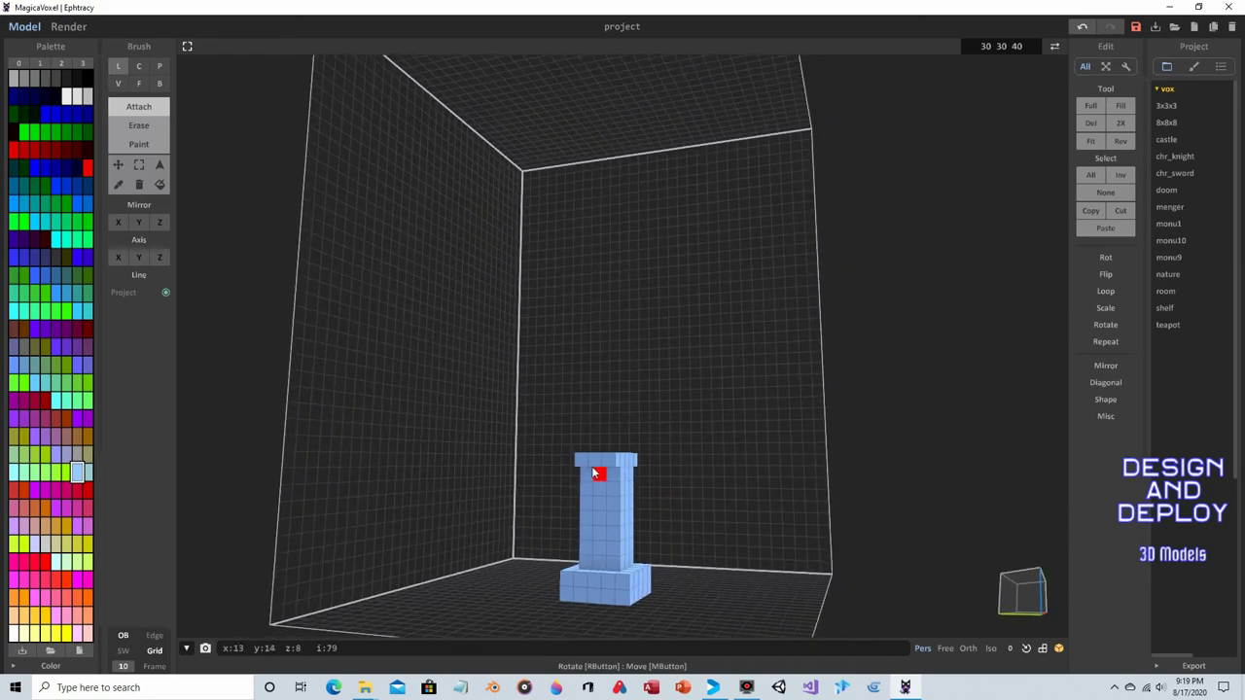
{"action": "mouse_move", "coordinate": [679, 475]}
{"action": "right_mouse_down"}
{"action": "mouse_move", "coordinate": [680, 462]}
{"action": "mouse_move", "coordinate": [523, 512]}
{"action": "mouse_move", "coordinate": [512, 500]}
{"action": "right_mouse_up"}
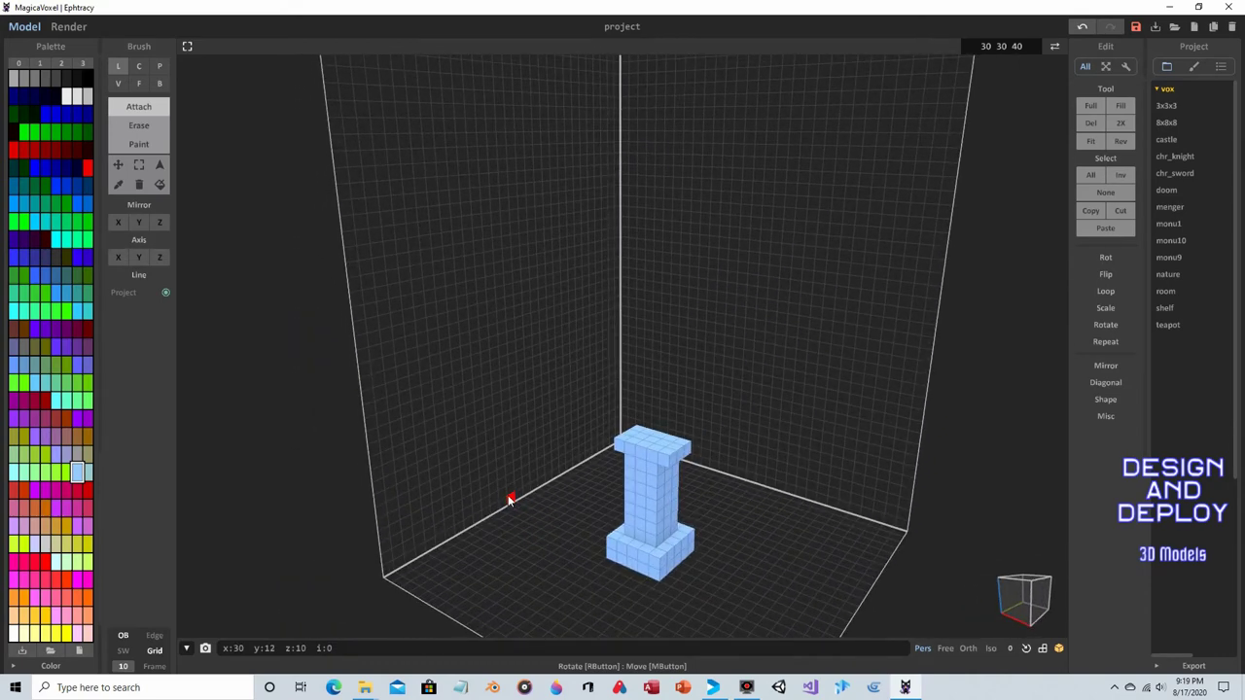
- With the Face brush, extrude one top row outward into a horizontal arm and thicken the column's opposite side by one voxel
{"action": "left_click", "coordinate": [138, 83]}
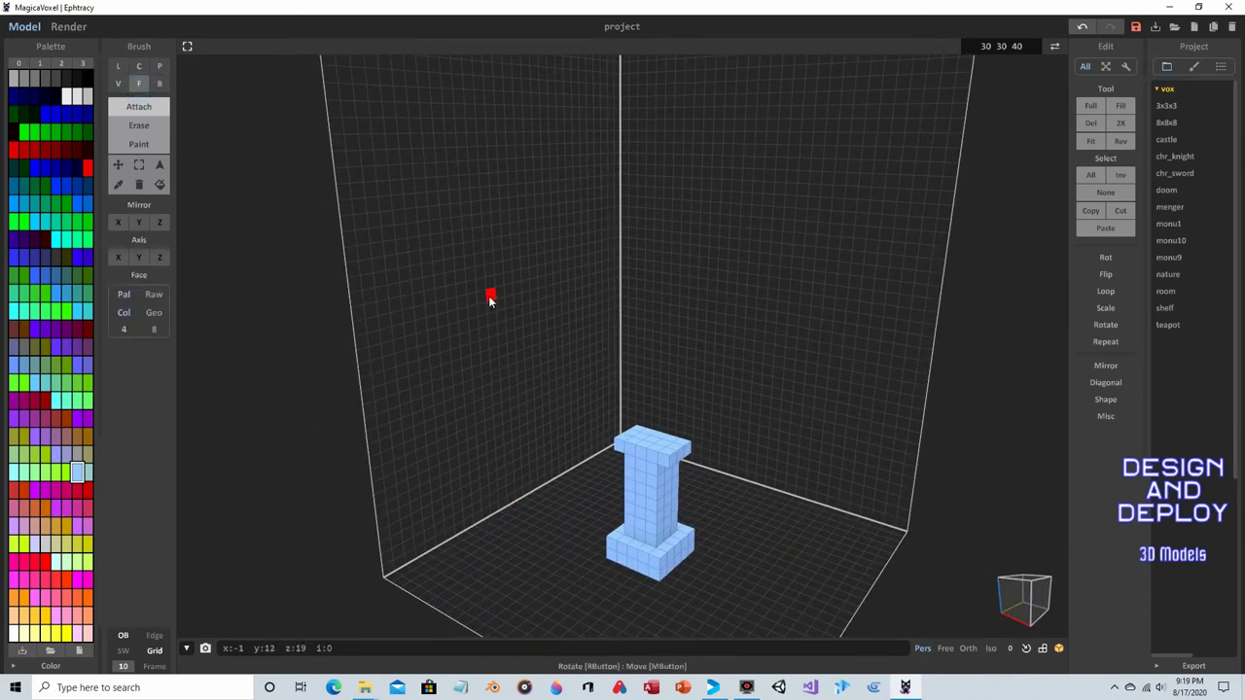
{"action": "right_click_drag", "start_coordinate": [750, 411], "coordinate": [708, 409]}
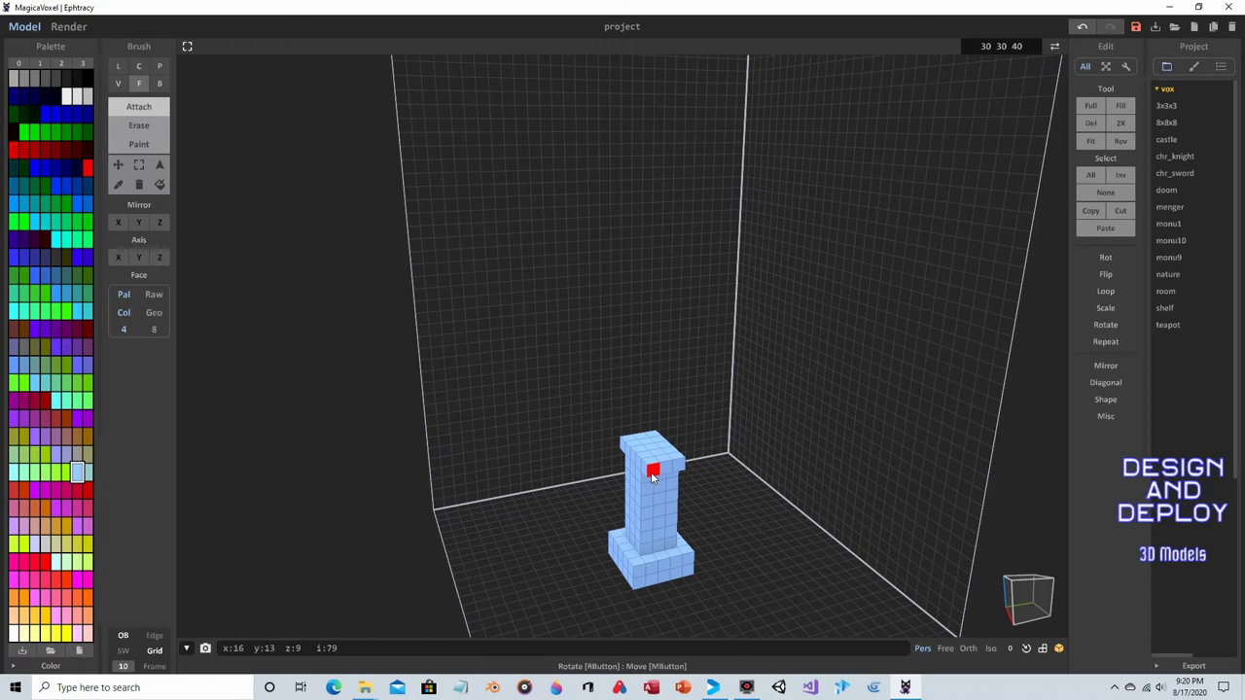
{"action": "left_click_drag", "start_coordinate": [653, 477], "coordinate": [698, 508]}
{"action": "right_click_drag", "start_coordinate": [698, 507], "coordinate": [657, 467]}
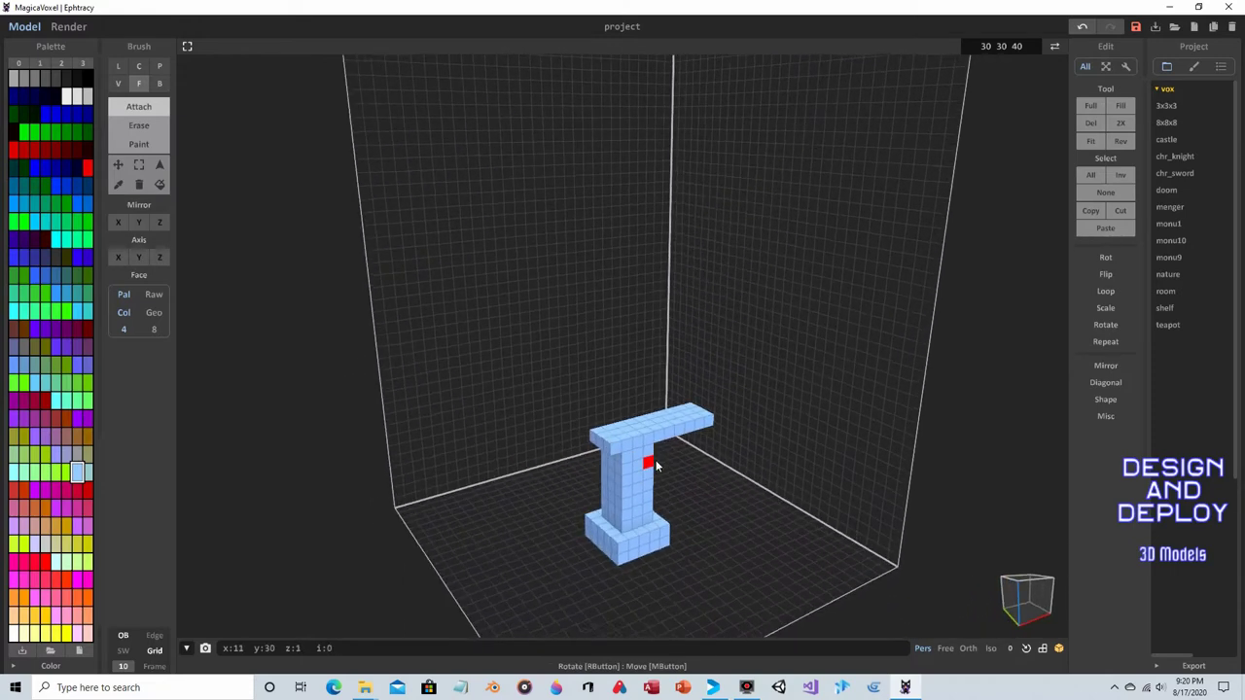
{"action": "left_click", "coordinate": [604, 454]}
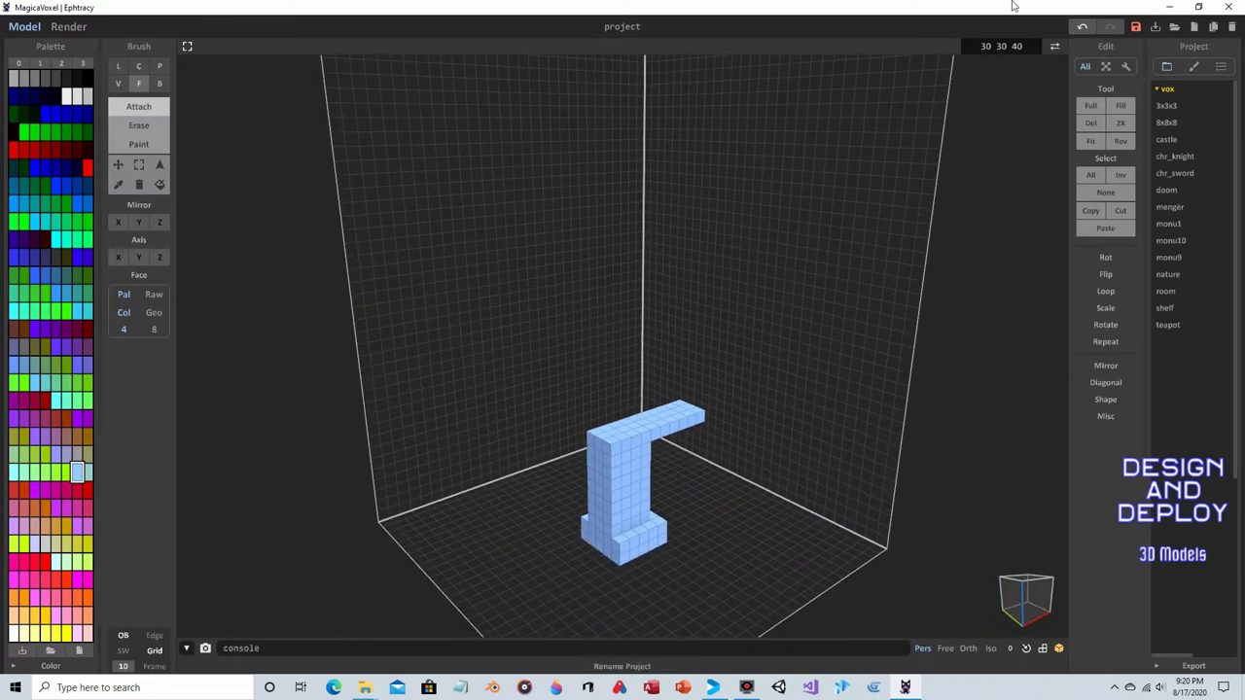
- Undo the last column thickening and extrude the opposite top row outward about 5 voxels with the Face brush to form a matching arm
{"action": "left_click", "coordinate": [1082, 27]}
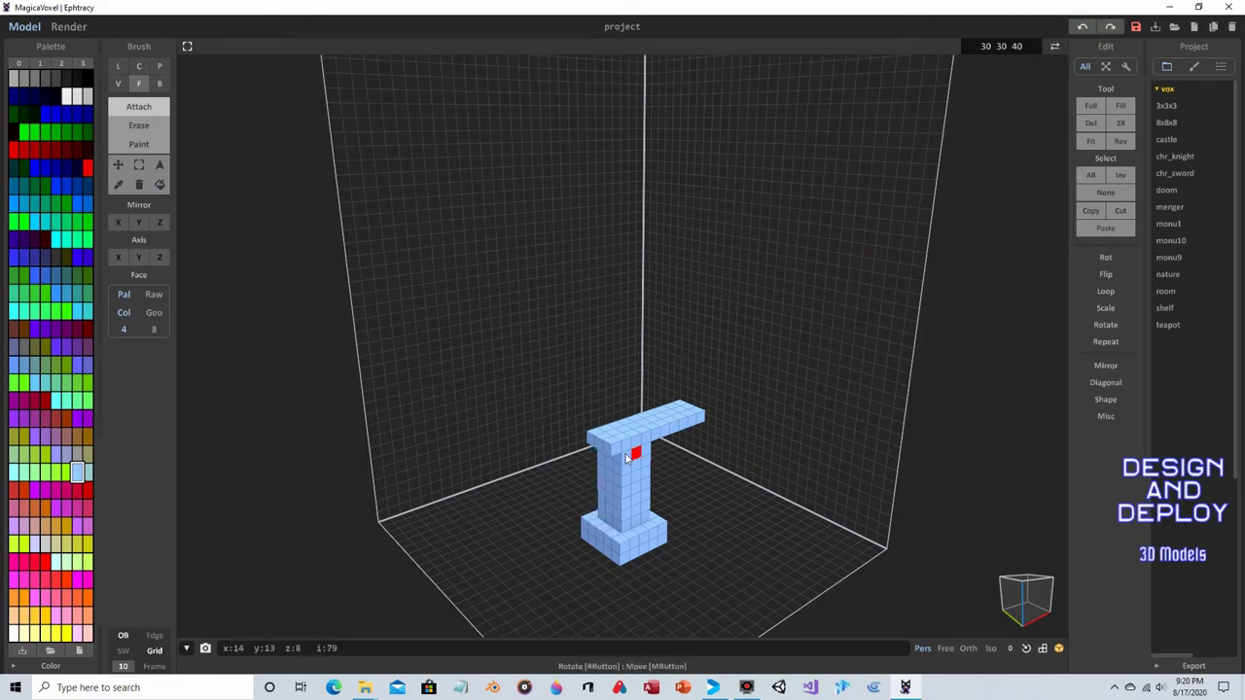
{"action": "right_click_drag", "start_coordinate": [609, 504], "coordinate": [615, 476]}
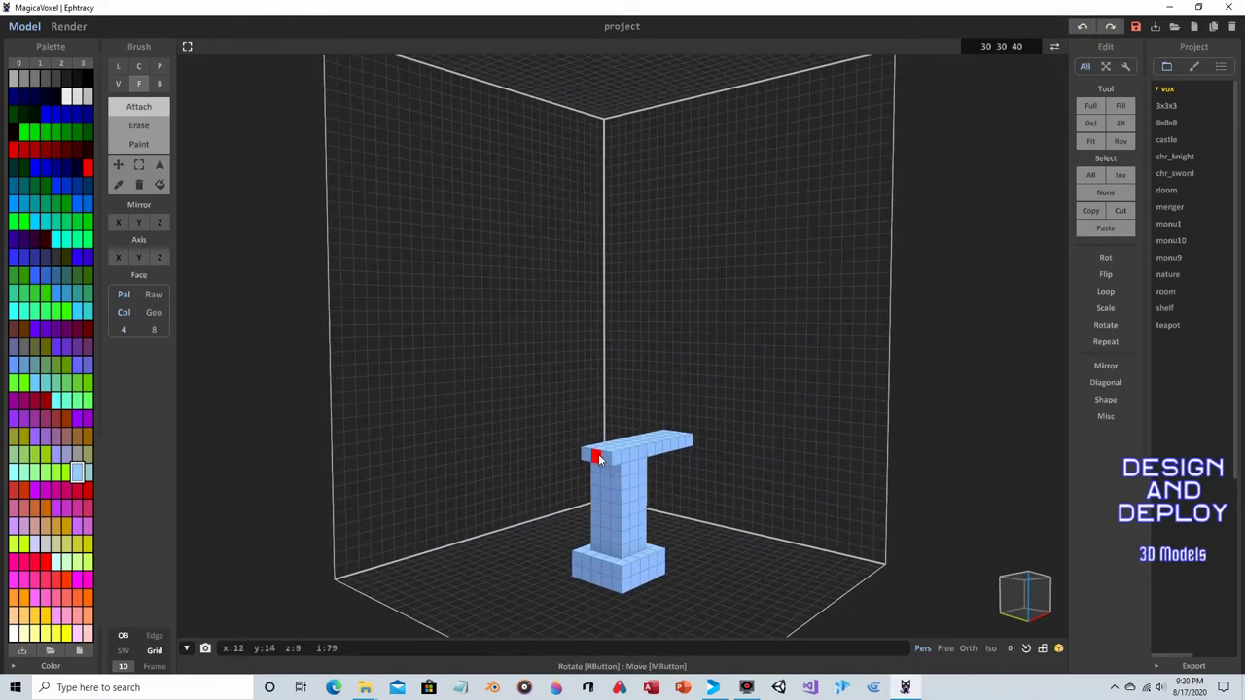
{"action": "left_click", "coordinate": [600, 461]}
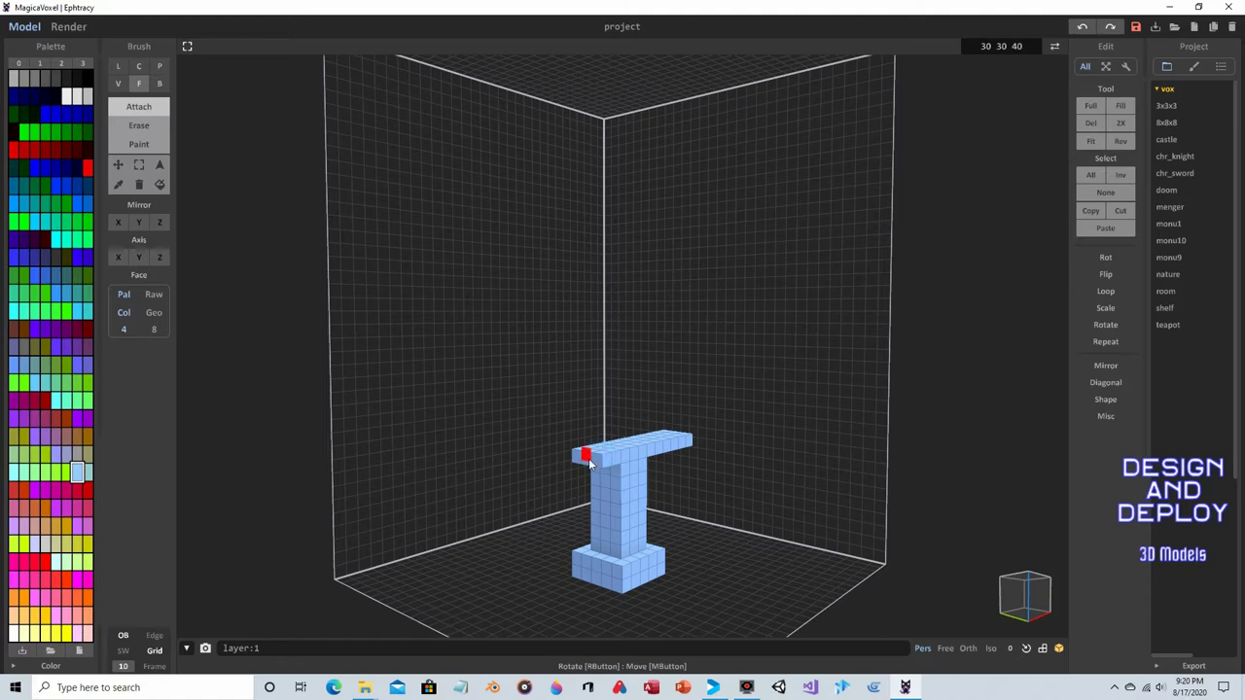
{"action": "left_click_drag", "start_coordinate": [588, 465], "coordinate": [549, 473]}
- Extrude the crossbar's top face upward by one voxel with the Face brush
{"action": "right_click_drag", "start_coordinate": [553, 472], "coordinate": [586, 454]}
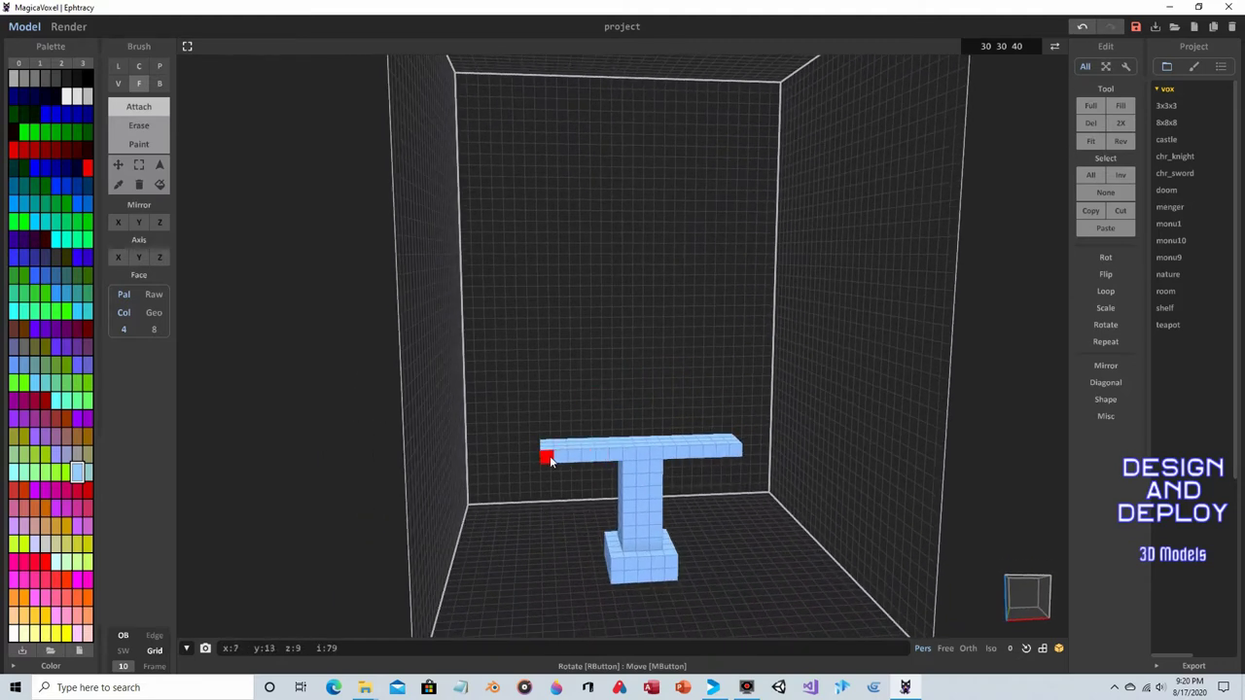
{"action": "right_click_drag", "start_coordinate": [697, 384], "coordinate": [689, 383]}
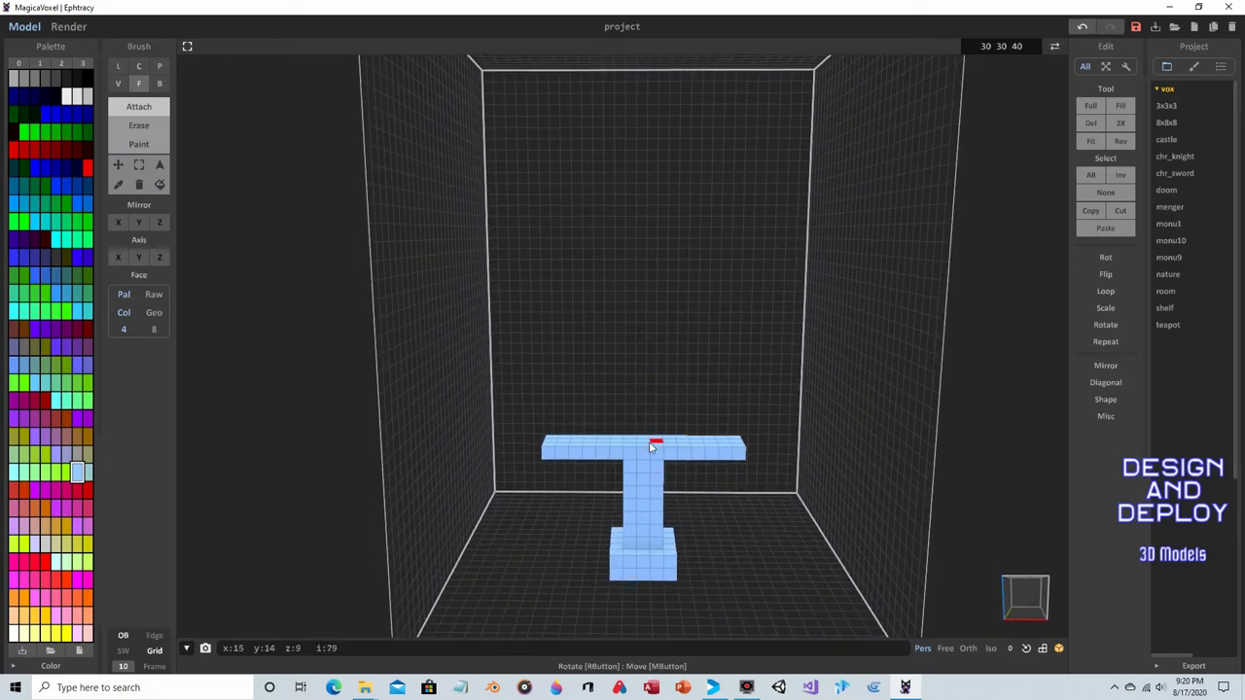
{"action": "right_click_drag", "start_coordinate": [652, 119], "coordinate": [666, 170]}
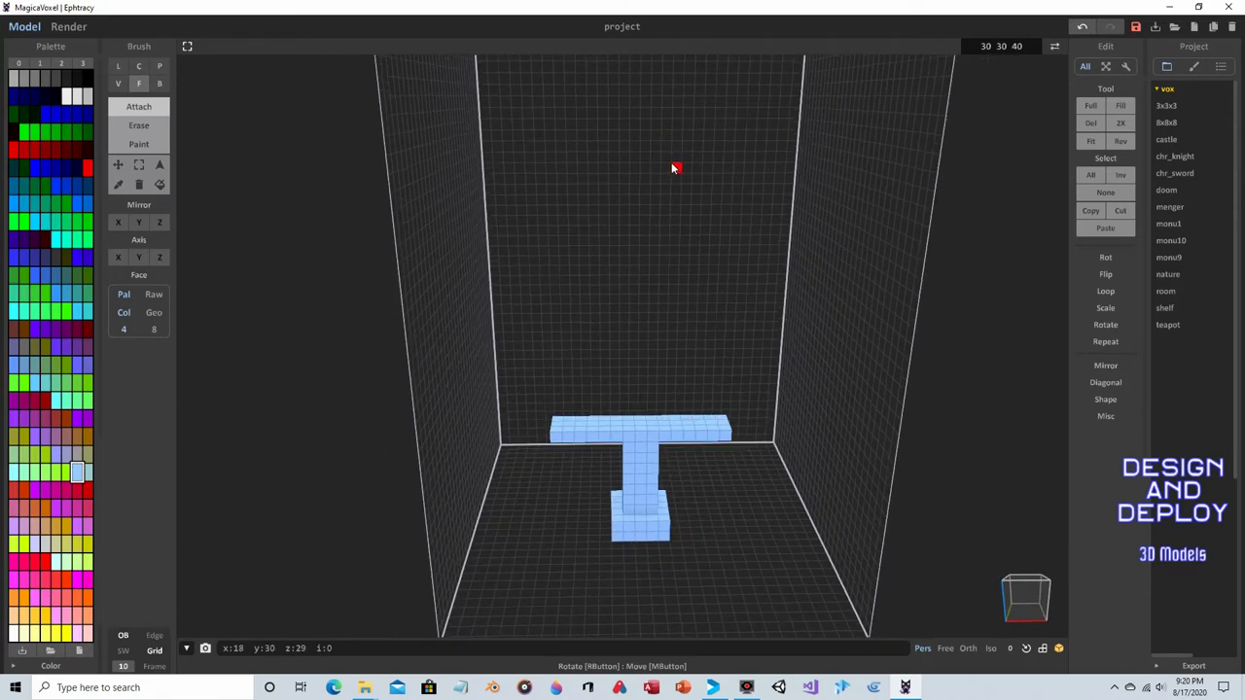
{"action": "mouse_move", "coordinate": [684, 217]}
{"action": "right_mouse_down"}
{"action": "mouse_move", "coordinate": [666, 200]}
{"action": "mouse_move", "coordinate": [676, 203]}
{"action": "right_mouse_up"}
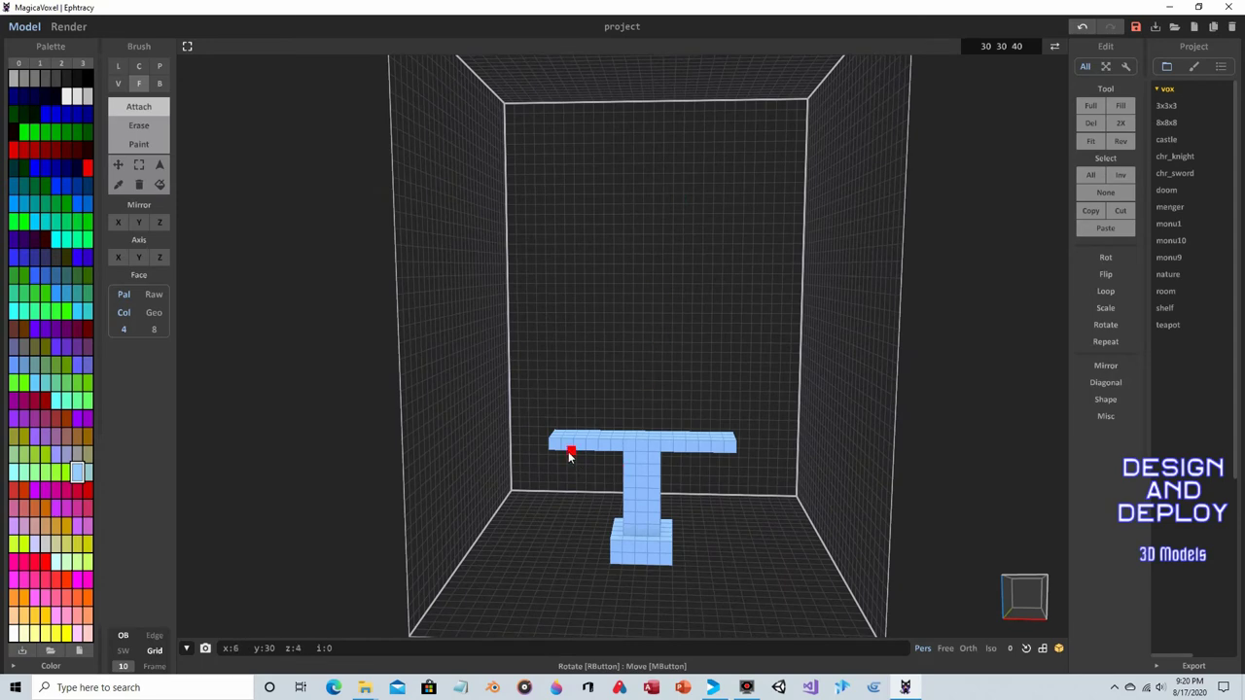
{"action": "right_click_drag", "start_coordinate": [647, 421], "coordinate": [634, 398]}
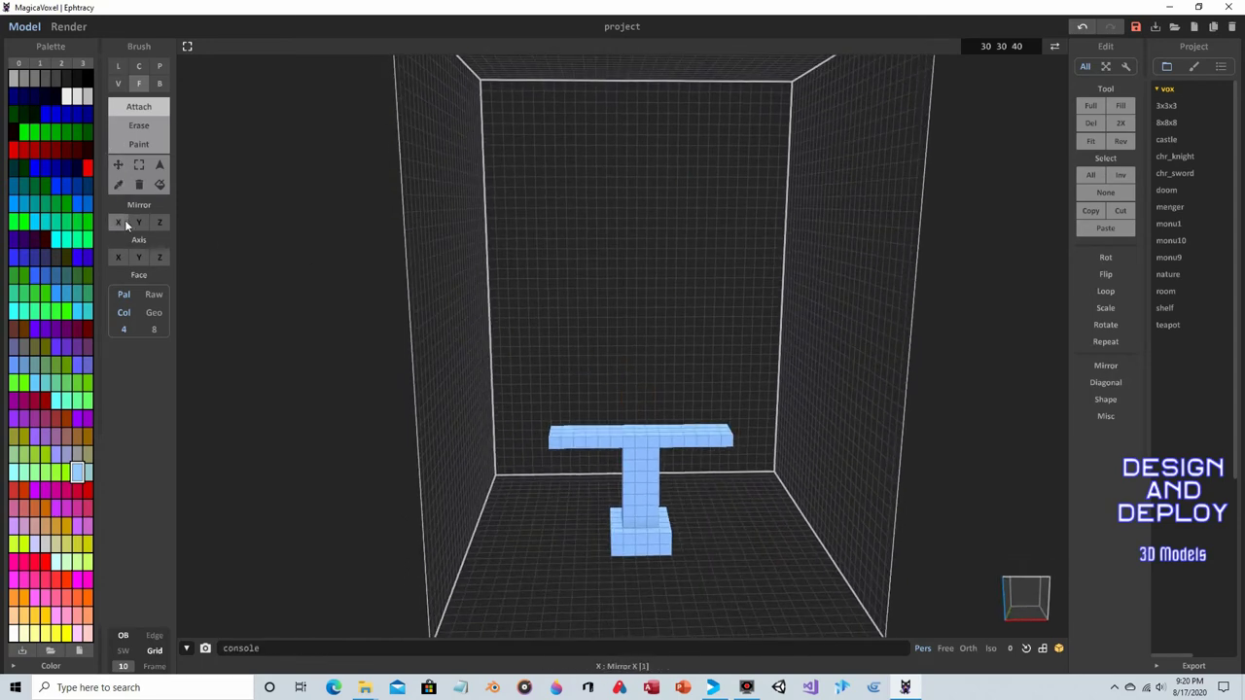
{"action": "mouse_move", "coordinate": [528, 220]}
{"action": "right_mouse_down"}
{"action": "mouse_move", "coordinate": [546, 244]}
{"action": "mouse_move", "coordinate": [553, 331]}
{"action": "right_mouse_up"}
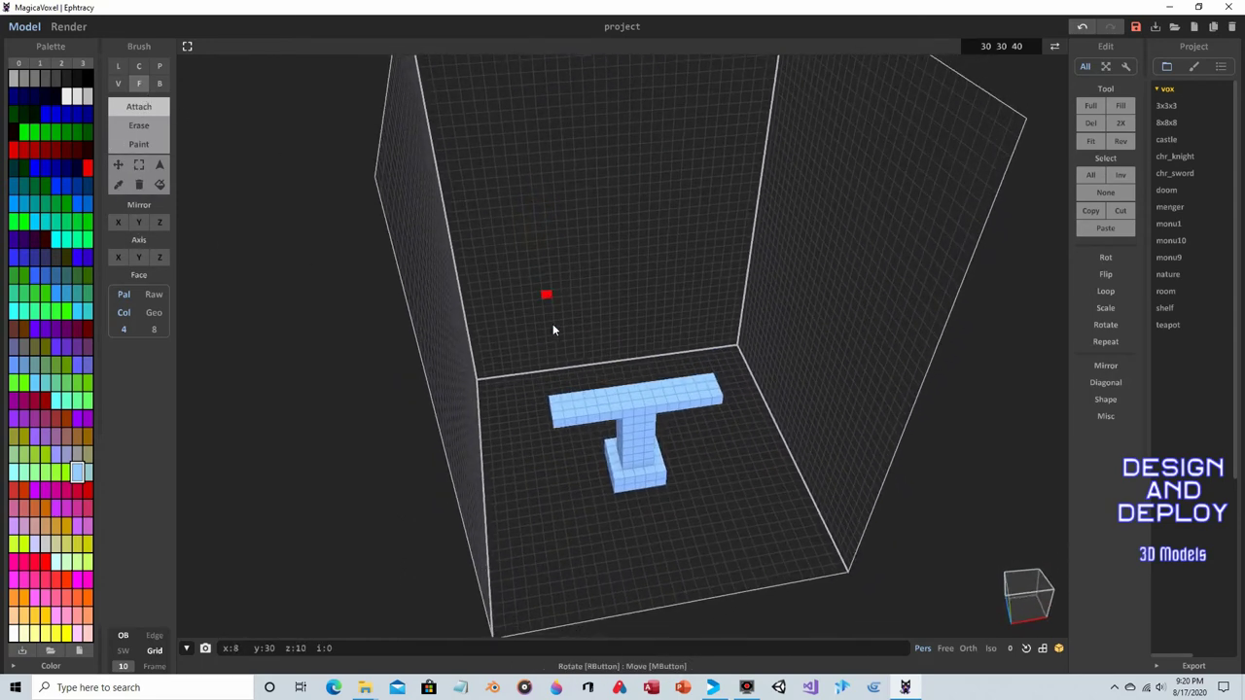
{"action": "right_click_drag", "start_coordinate": [586, 425], "coordinate": [637, 481]}
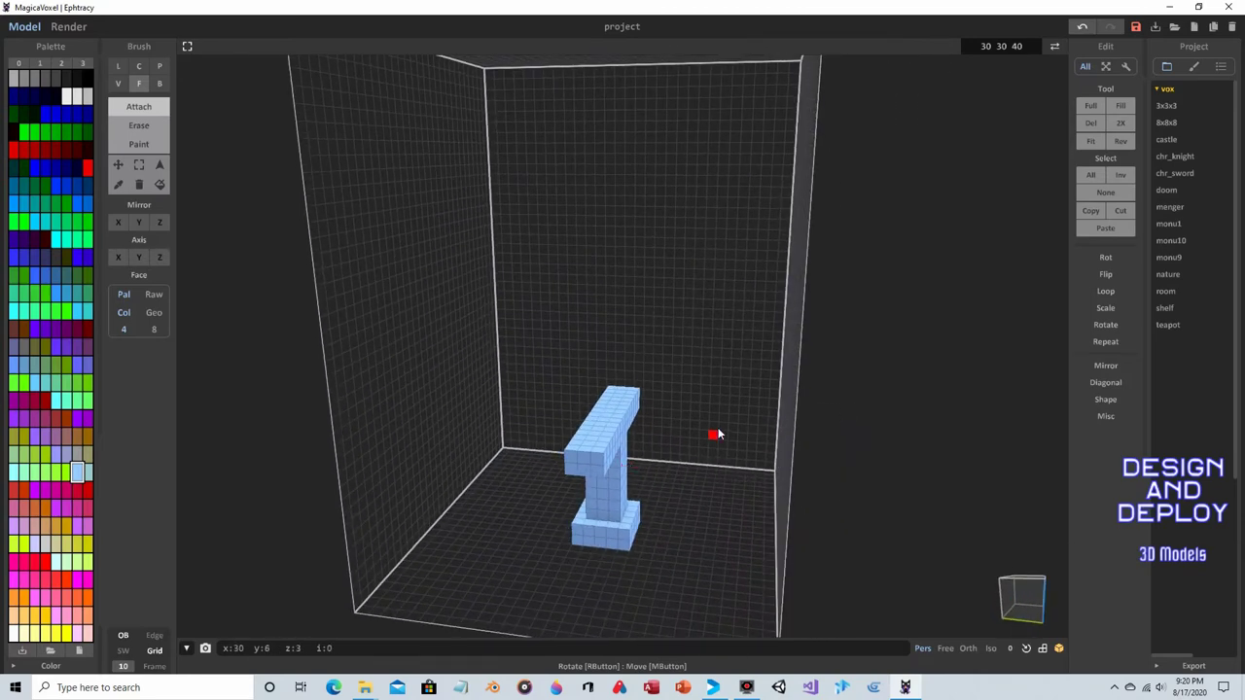
{"action": "right_click_drag", "start_coordinate": [716, 435], "coordinate": [582, 465]}
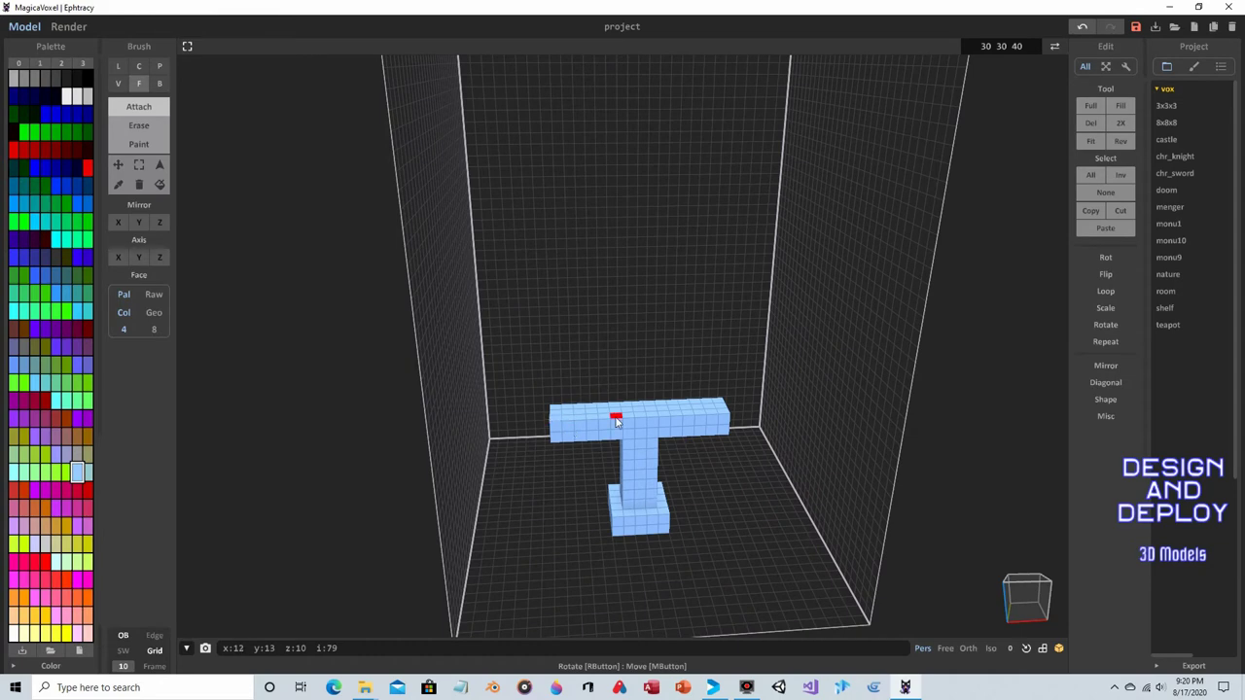
- Try to thicken one long side of the crossbar with the Face brush and undo the change
{"action": "right_click_drag", "start_coordinate": [615, 421], "coordinate": [691, 426]}
{"action": "right_click_drag", "start_coordinate": [713, 476], "coordinate": [727, 470]}
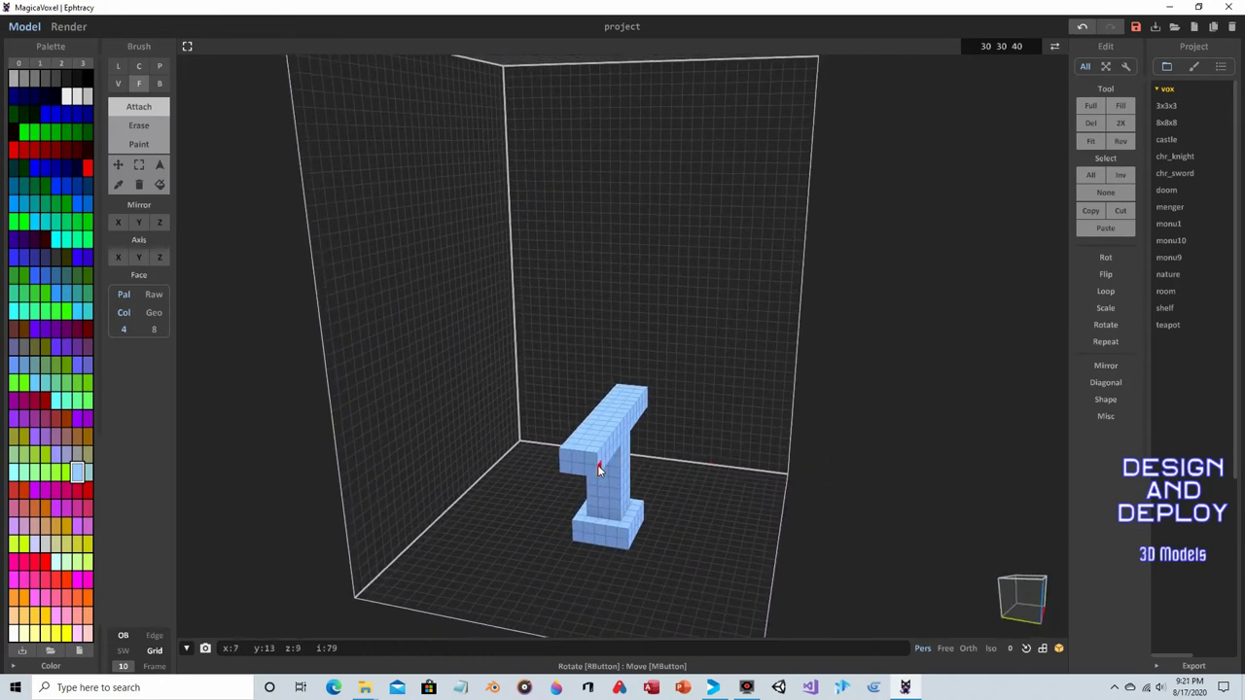
{"action": "left_click", "coordinate": [600, 470]}
{"action": "right_click_drag", "start_coordinate": [611, 459], "coordinate": [529, 453]}
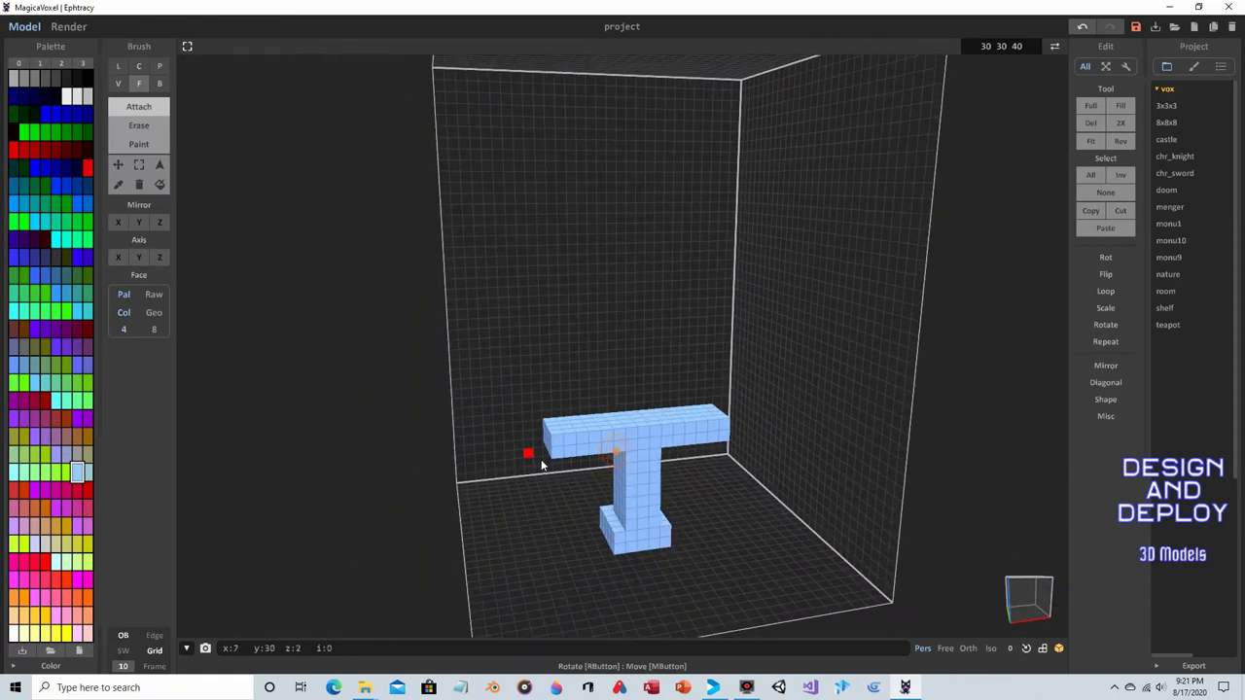
{"action": "left_click", "coordinate": [1082, 26]}
- Attach a one-voxel-thick layer along each of the crossbar's two long sides with the Box brush
{"action": "right_click_drag", "start_coordinate": [836, 253], "coordinate": [751, 314]}
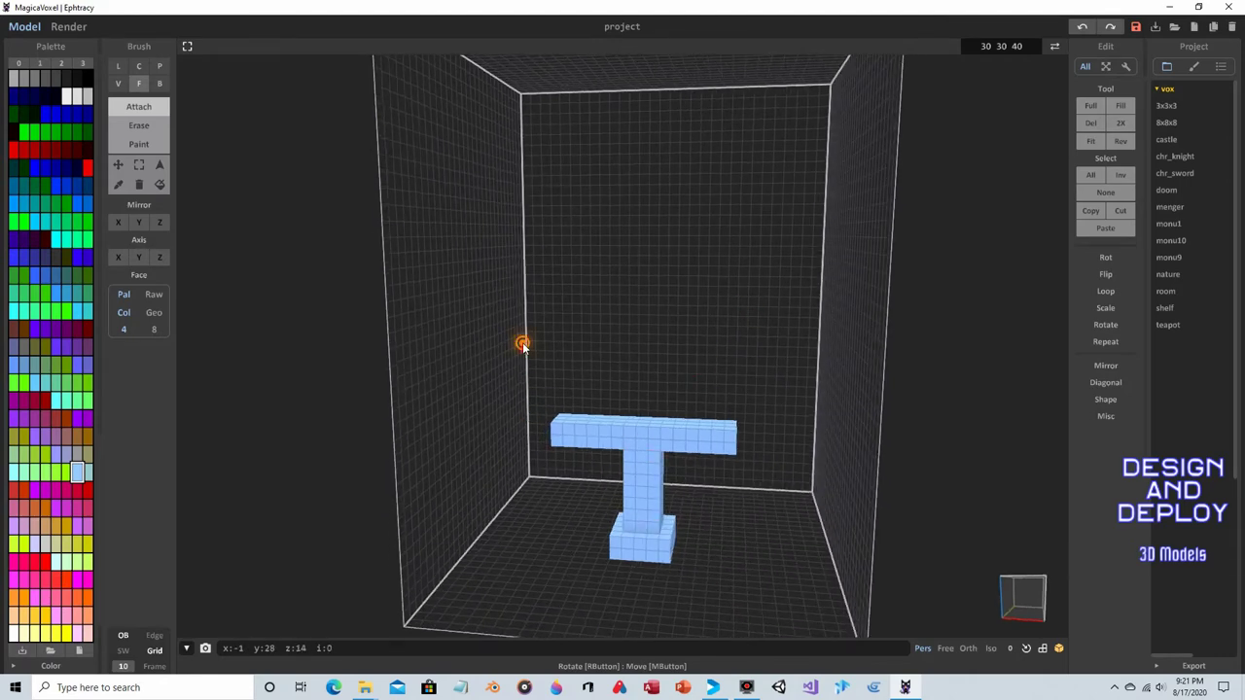
{"action": "mouse_move", "coordinate": [522, 344]}
{"action": "right_mouse_down"}
{"action": "mouse_move", "coordinate": [550, 348]}
{"action": "mouse_move", "coordinate": [528, 353]}
{"action": "right_mouse_up"}
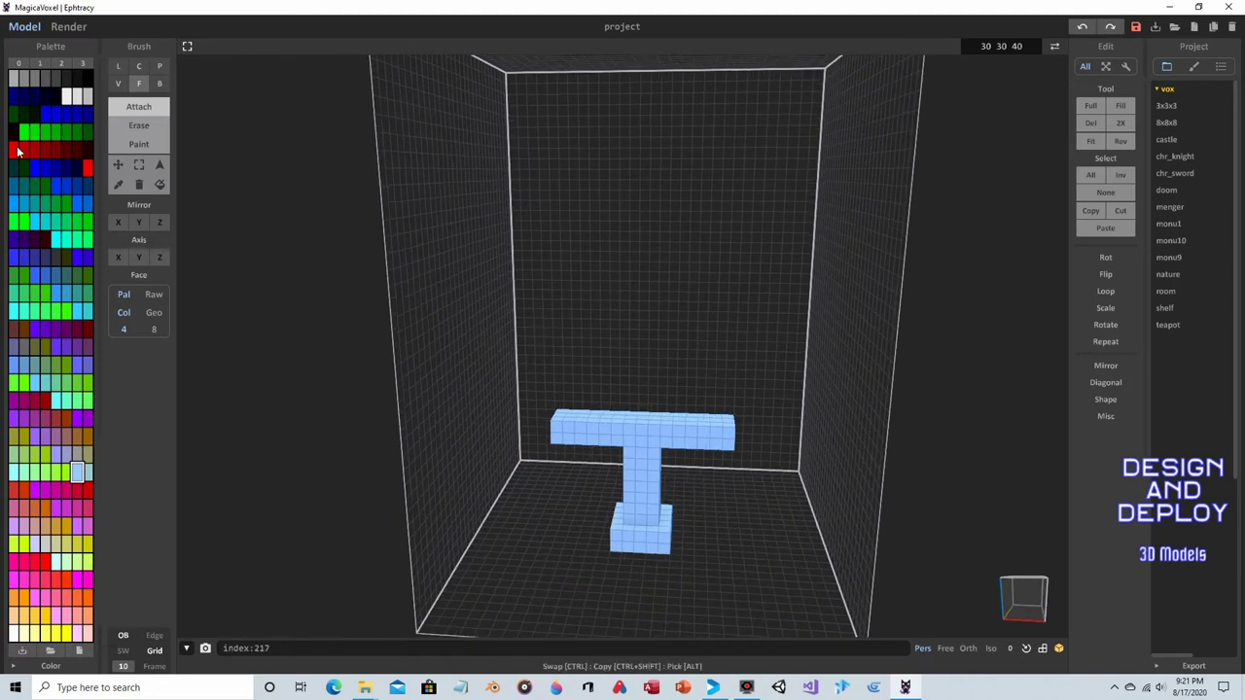
{"action": "left_click", "coordinate": [159, 84]}
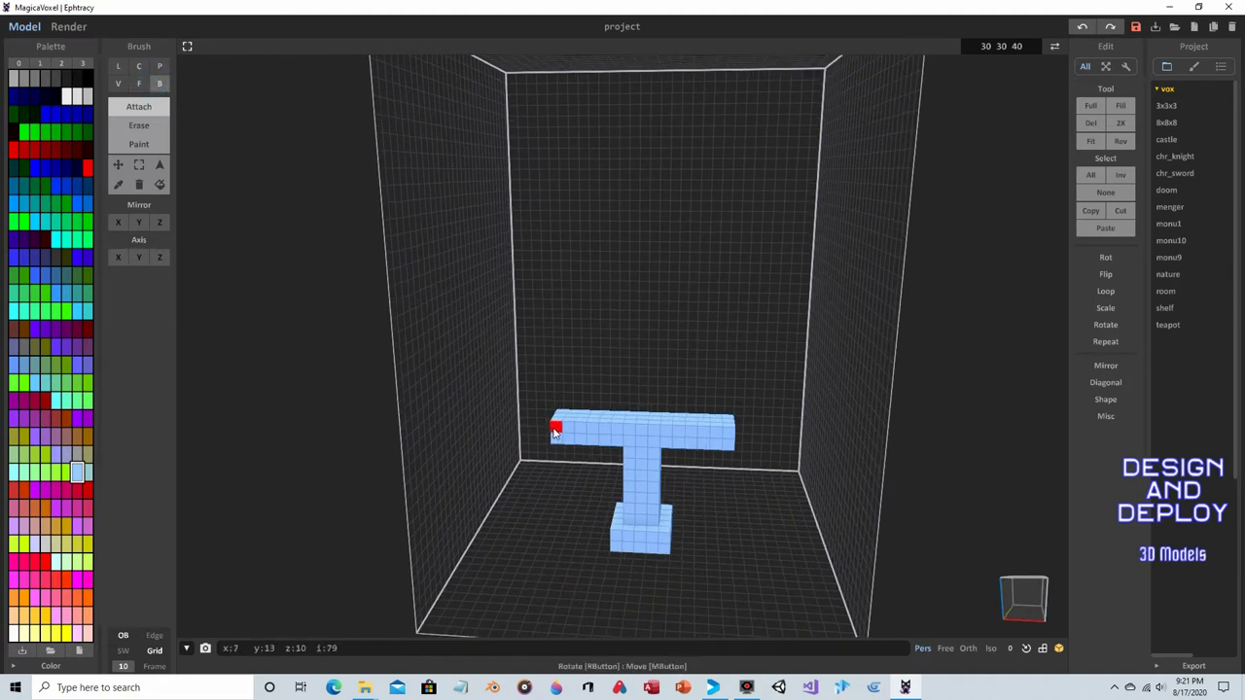
{"action": "left_click", "coordinate": [722, 440]}
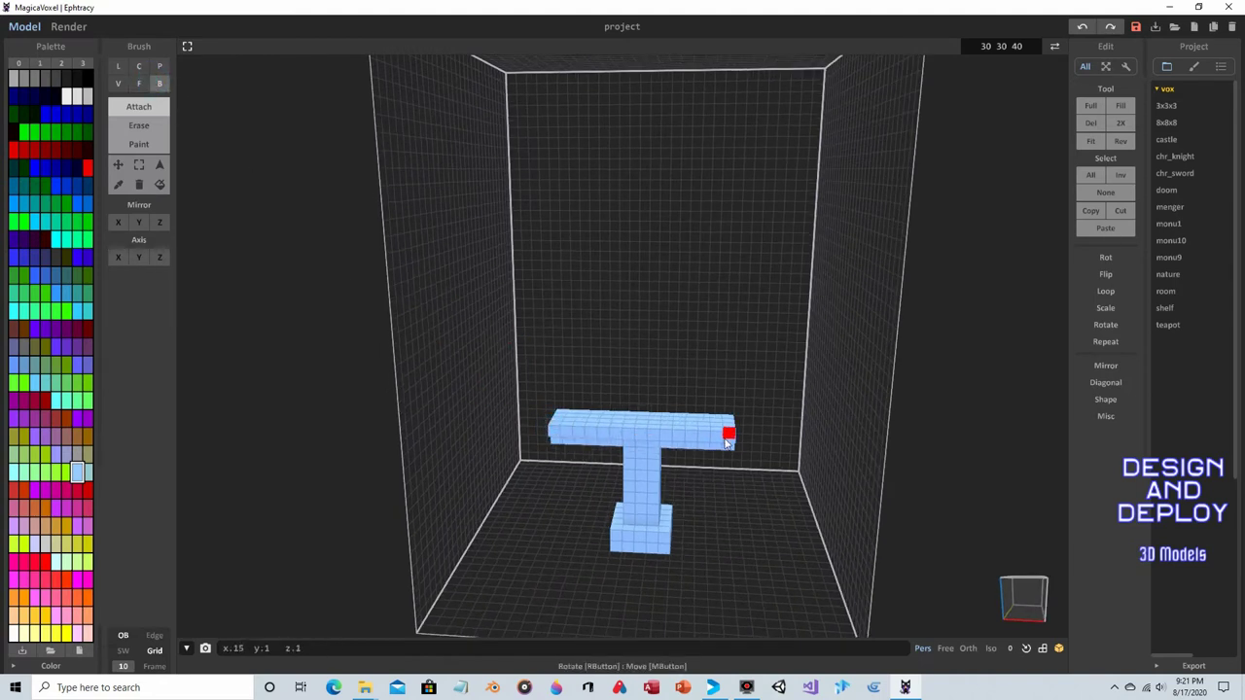
{"action": "mouse_move", "coordinate": [727, 435]}
{"action": "right_mouse_down"}
{"action": "mouse_move", "coordinate": [706, 387]}
{"action": "mouse_move", "coordinate": [480, 398]}
{"action": "right_mouse_up"}
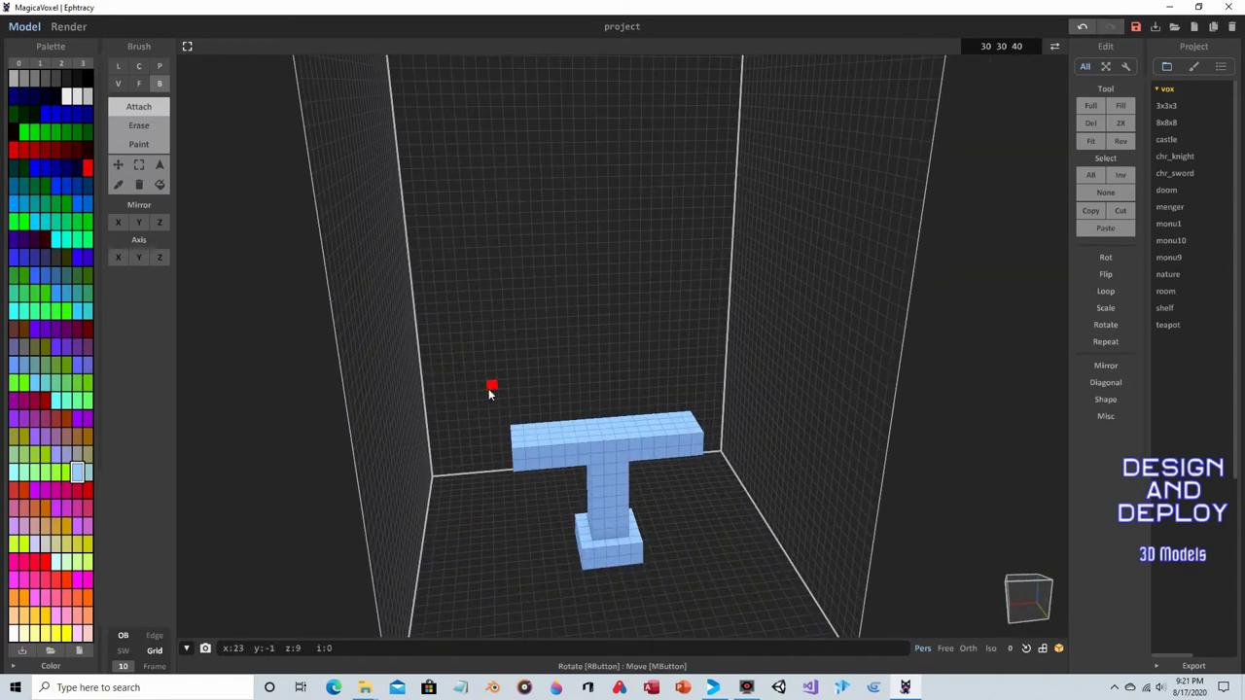
{"action": "mouse_move", "coordinate": [517, 449]}
{"action": "left_mouse_down"}
{"action": "mouse_move", "coordinate": [516, 467]}
{"action": "mouse_move", "coordinate": [650, 468]}
{"action": "mouse_move", "coordinate": [672, 454]}
{"action": "left_mouse_up"}
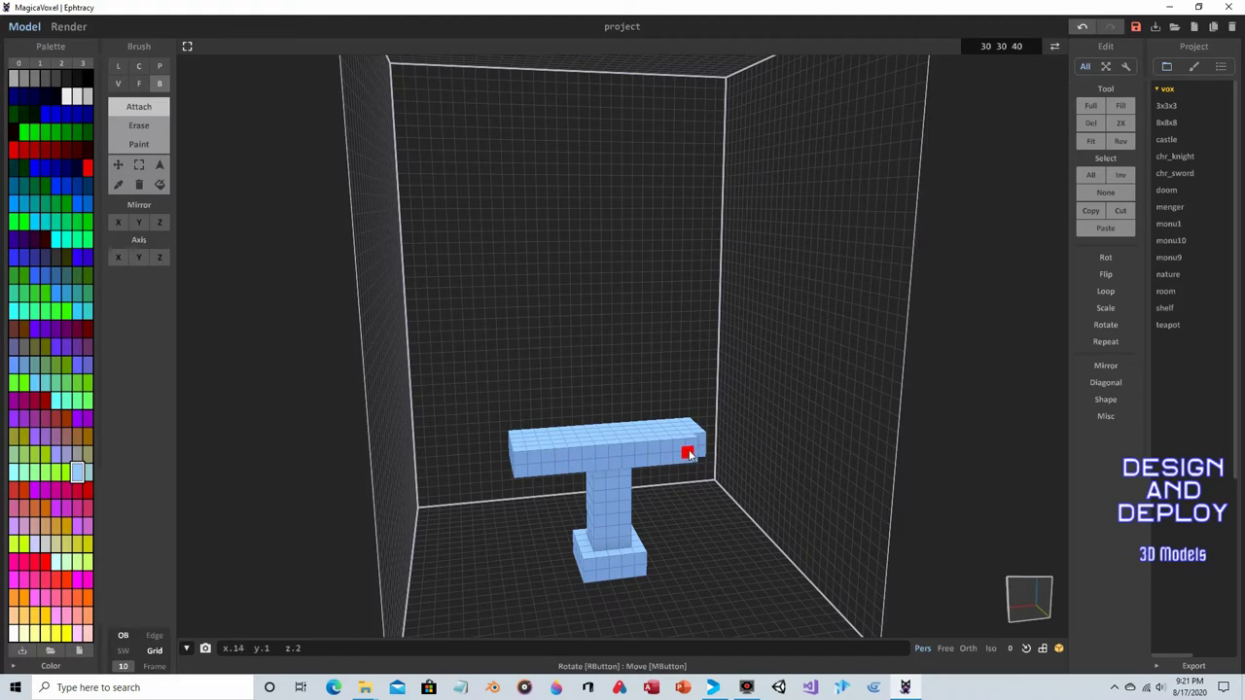
- Attach rows hanging about 2 voxels beneath both ends of the crossbar with the Line brush, undoing the stray voxels
{"action": "right_click_drag", "start_coordinate": [552, 362], "coordinate": [720, 298]}
{"action": "right_click_drag", "start_coordinate": [667, 411], "coordinate": [786, 470]}
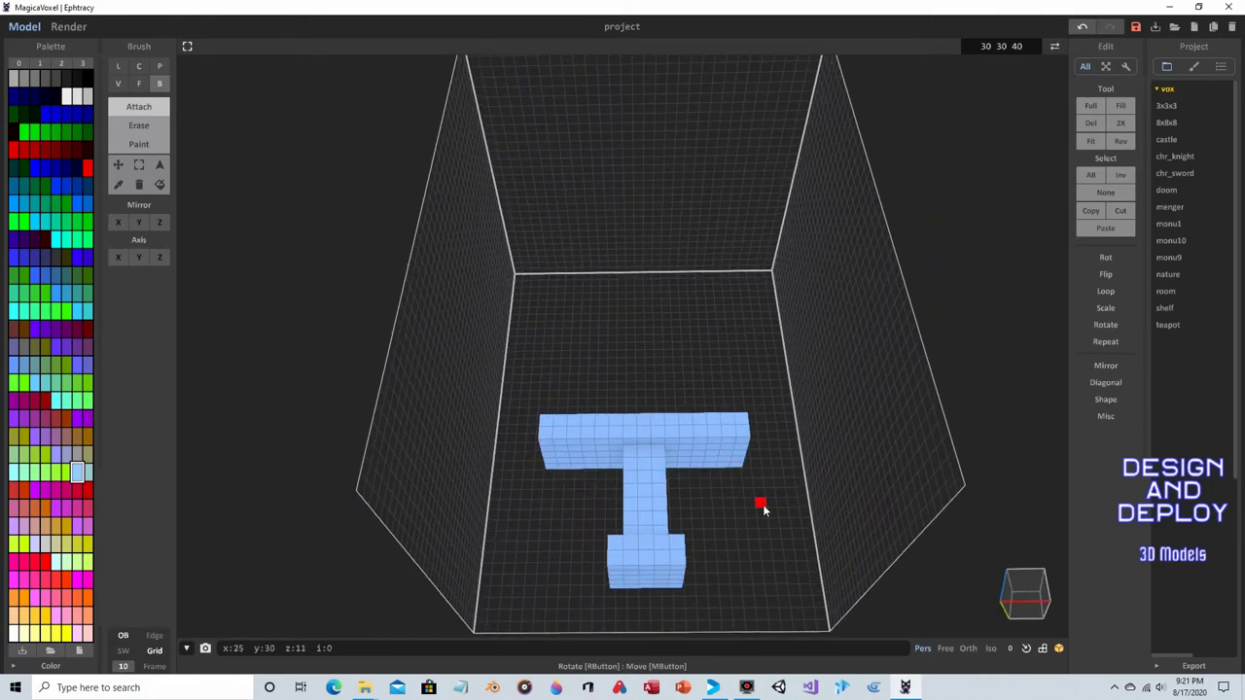
{"action": "left_click", "coordinate": [118, 66]}
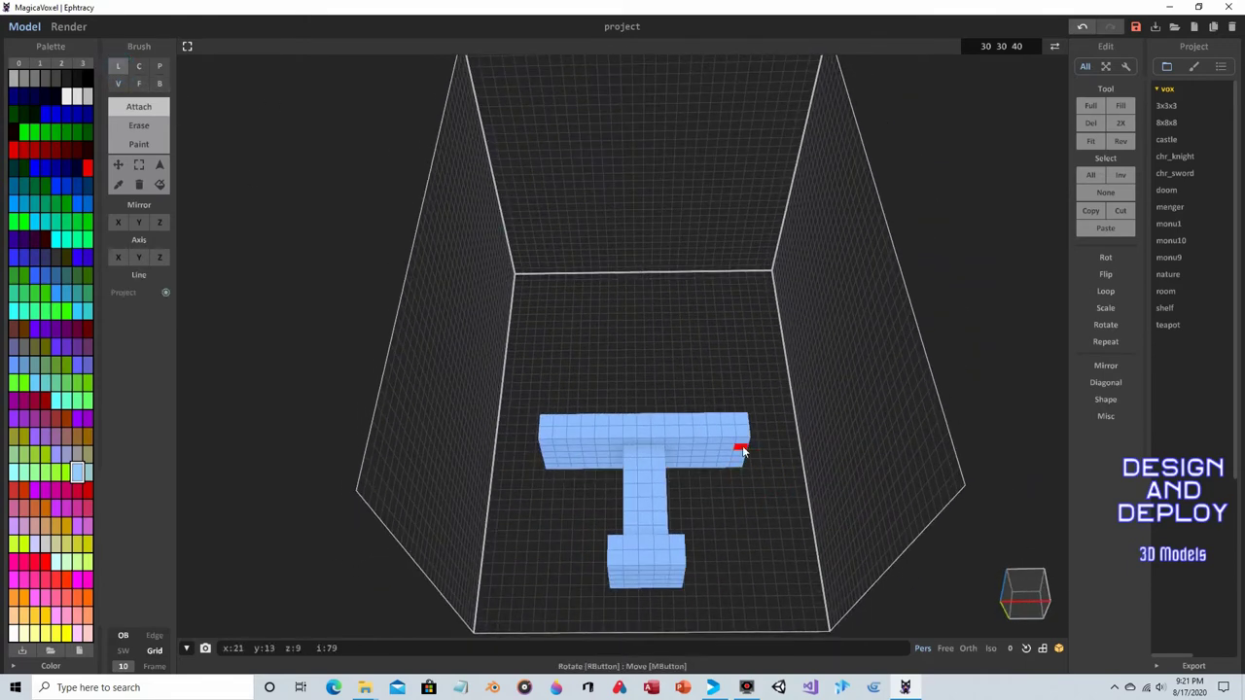
{"action": "left_click_drag", "start_coordinate": [744, 467], "coordinate": [806, 437]}
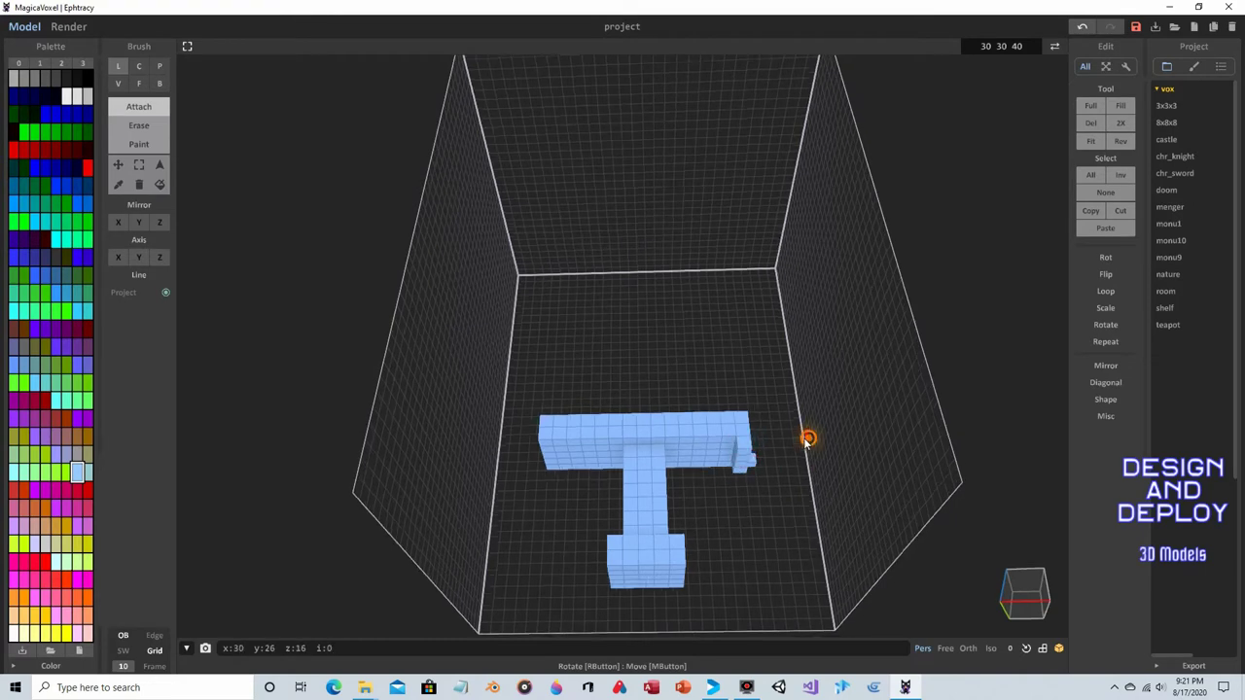
{"action": "right_click_drag", "start_coordinate": [807, 437], "coordinate": [792, 471]}
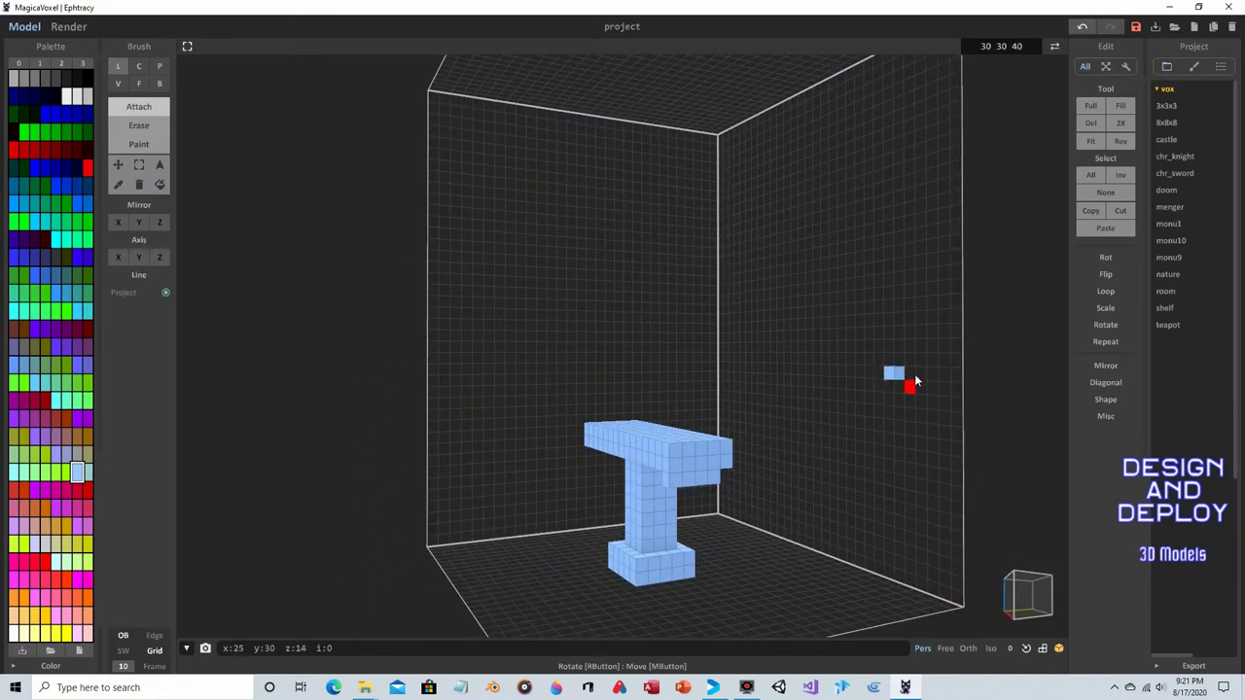
{"action": "left_click", "coordinate": [1082, 26]}
{"action": "mouse_move", "coordinate": [853, 443]}
{"action": "right_mouse_down"}
{"action": "mouse_move", "coordinate": [823, 411]}
{"action": "mouse_move", "coordinate": [681, 356]}
{"action": "right_mouse_up"}
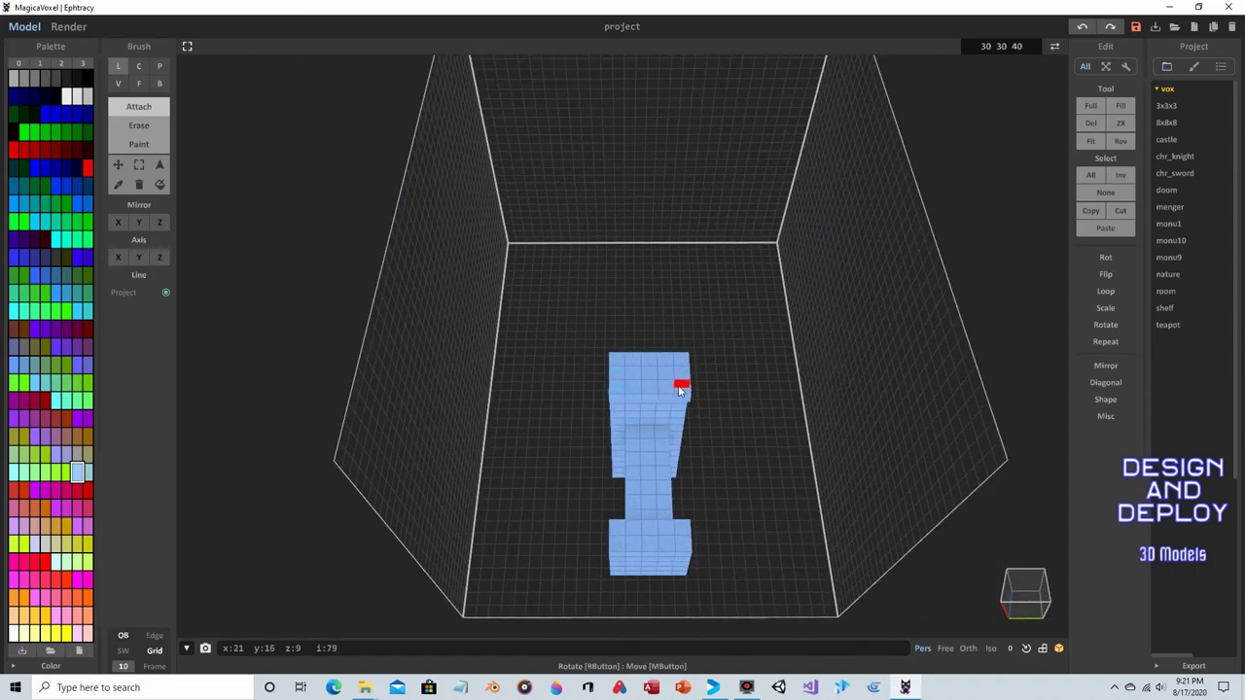
{"action": "right_click_drag", "start_coordinate": [597, 364], "coordinate": [807, 406]}
{"action": "right_click_drag", "start_coordinate": [696, 341], "coordinate": [678, 379]}
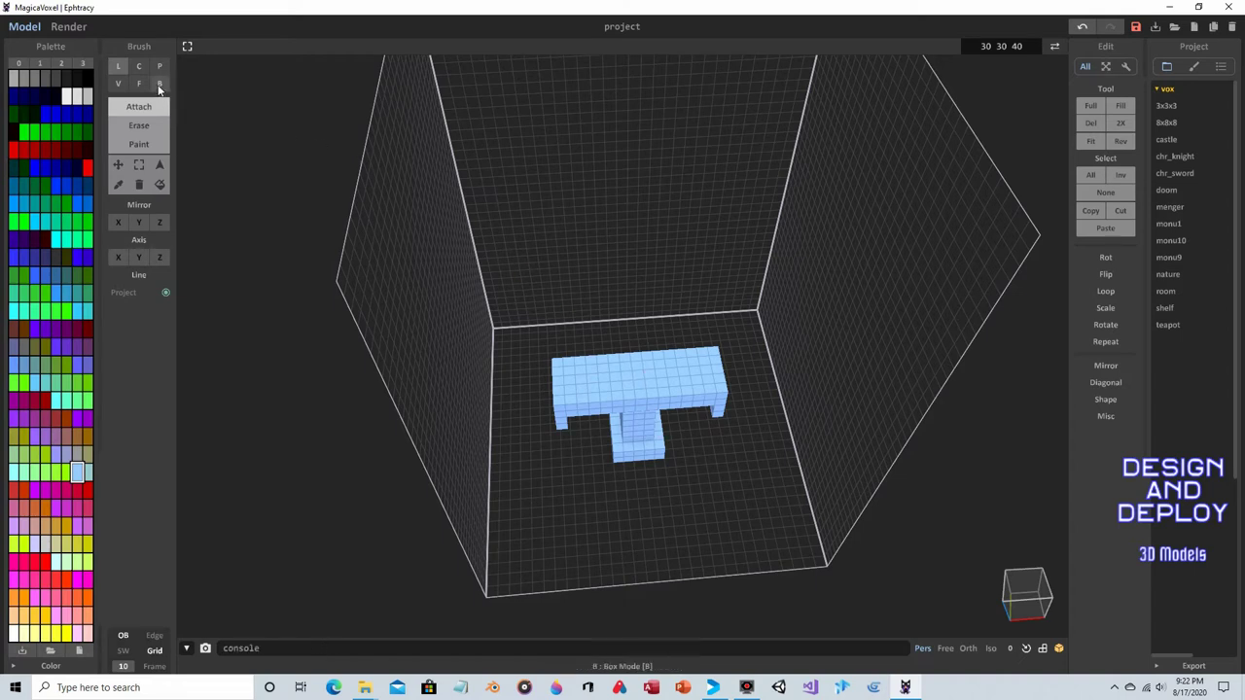
- Attach a short row of voxels across the middle of the crossbar's top with the Line brush
{"action": "left_click", "coordinate": [118, 85]}
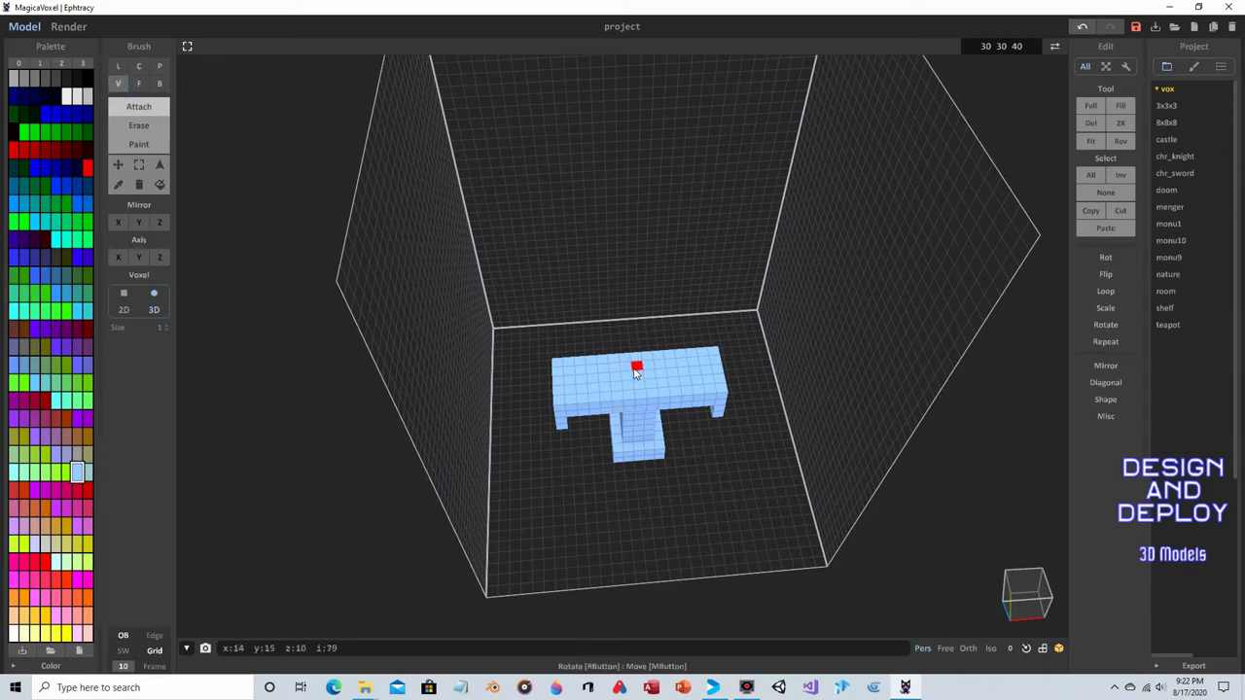
{"action": "right_click_drag", "start_coordinate": [634, 371], "coordinate": [779, 390]}
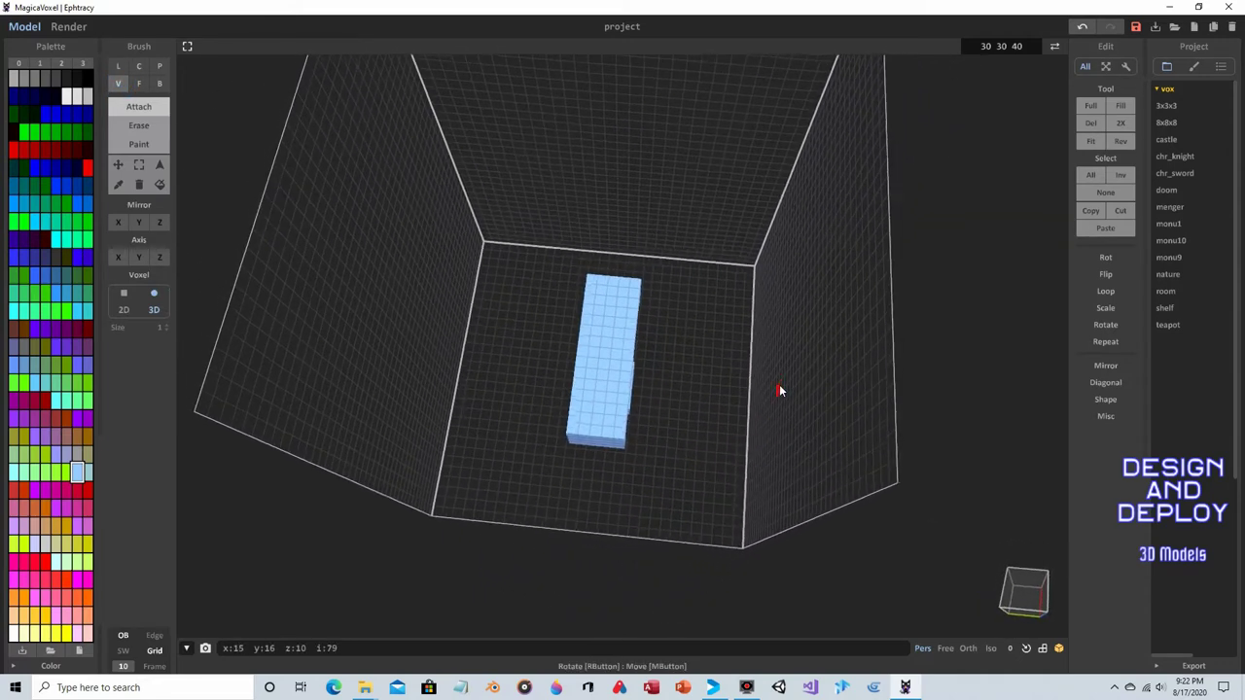
{"action": "right_click_drag", "start_coordinate": [691, 341], "coordinate": [630, 370]}
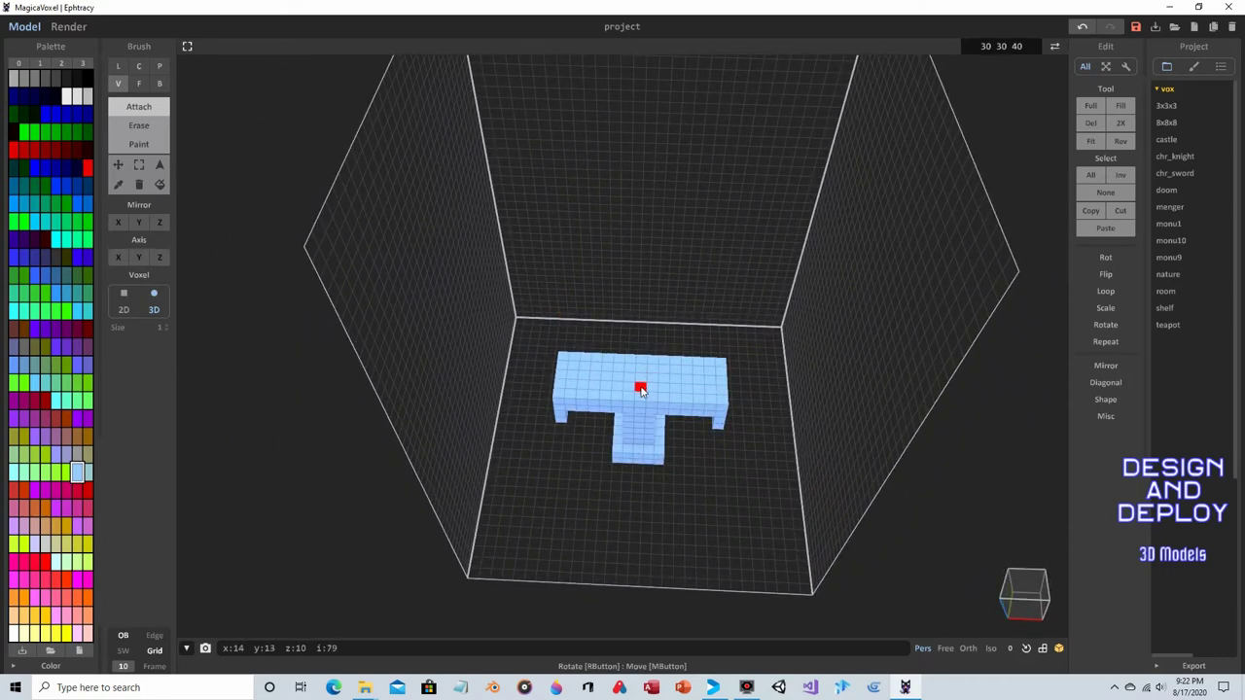
{"action": "left_click", "coordinate": [118, 65]}
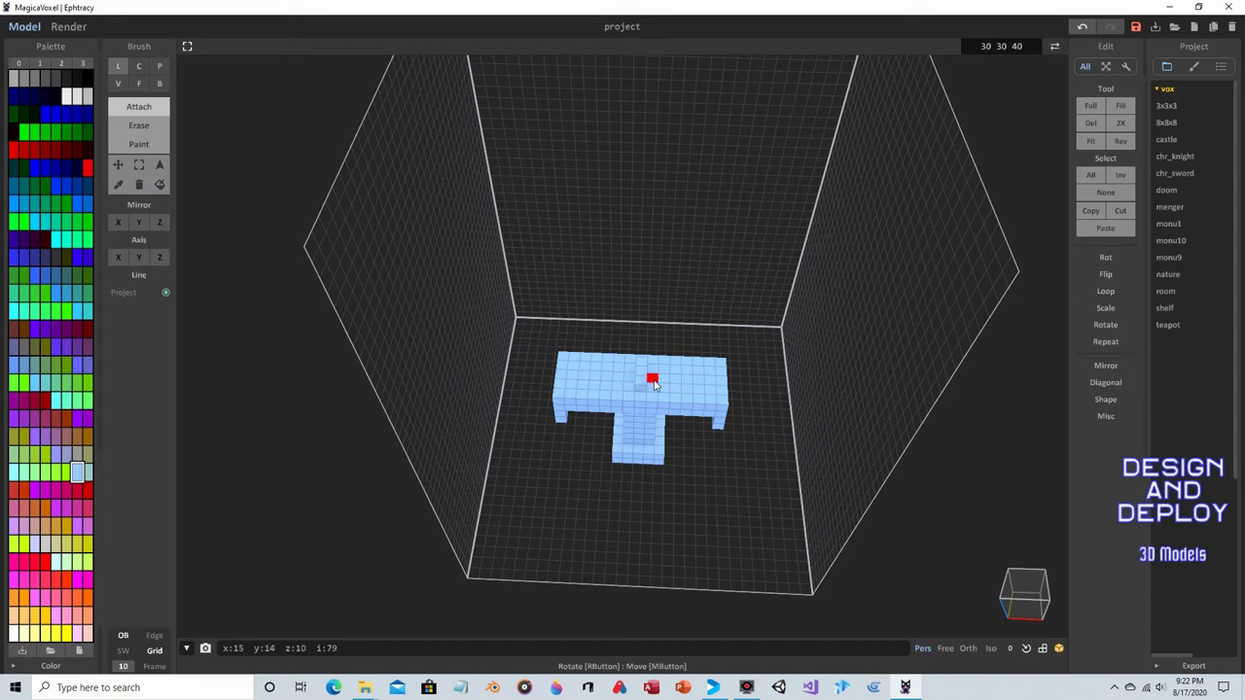
{"action": "mouse_move", "coordinate": [753, 387]}
{"action": "right_mouse_down"}
{"action": "mouse_move", "coordinate": [750, 397]}
{"action": "mouse_move", "coordinate": [729, 337]}
{"action": "mouse_move", "coordinate": [645, 322]}
{"action": "mouse_move", "coordinate": [648, 369]}
{"action": "mouse_move", "coordinate": [768, 356]}
{"action": "mouse_move", "coordinate": [430, 166]}
{"action": "right_mouse_up"}
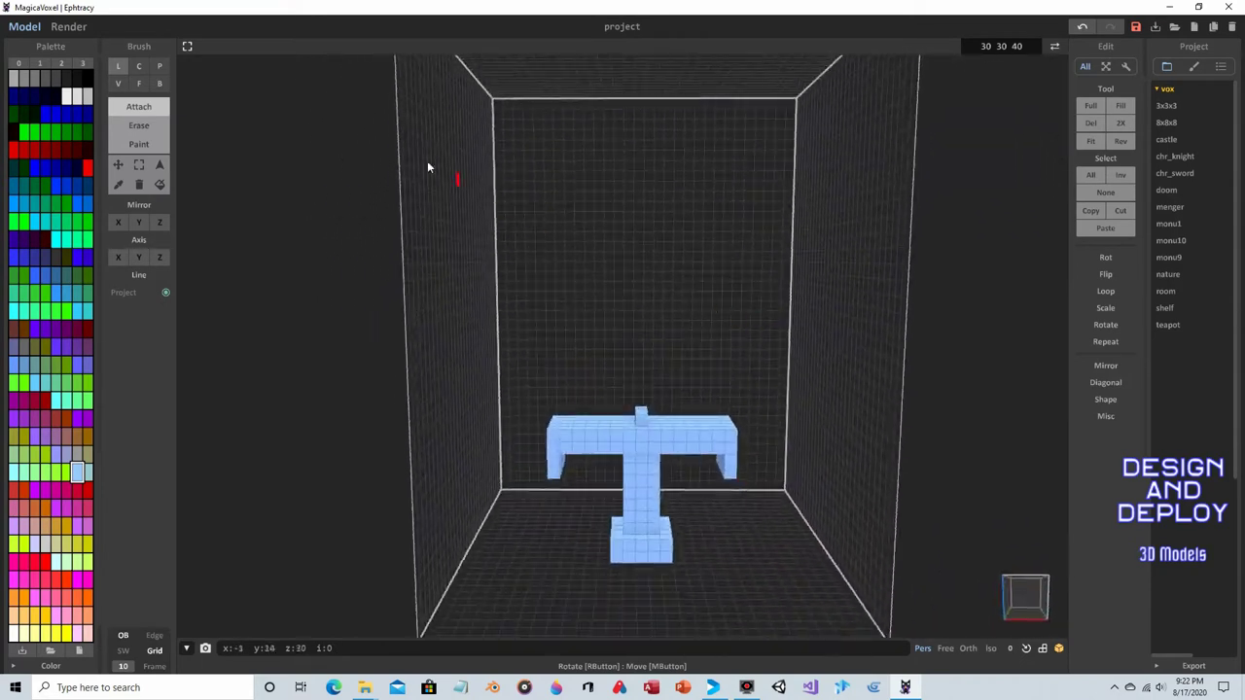
- Extrude the centre row on the crossbar upward into a tall, narrow blade with the Face brush
{"action": "left_click", "coordinate": [139, 84]}
{"action": "mouse_move", "coordinate": [681, 244]}
{"action": "right_mouse_down"}
{"action": "mouse_move", "coordinate": [698, 321]}
{"action": "mouse_move", "coordinate": [659, 378]}
{"action": "right_mouse_up"}
{"action": "left_click_drag", "start_coordinate": [643, 387], "coordinate": [638, 93]}
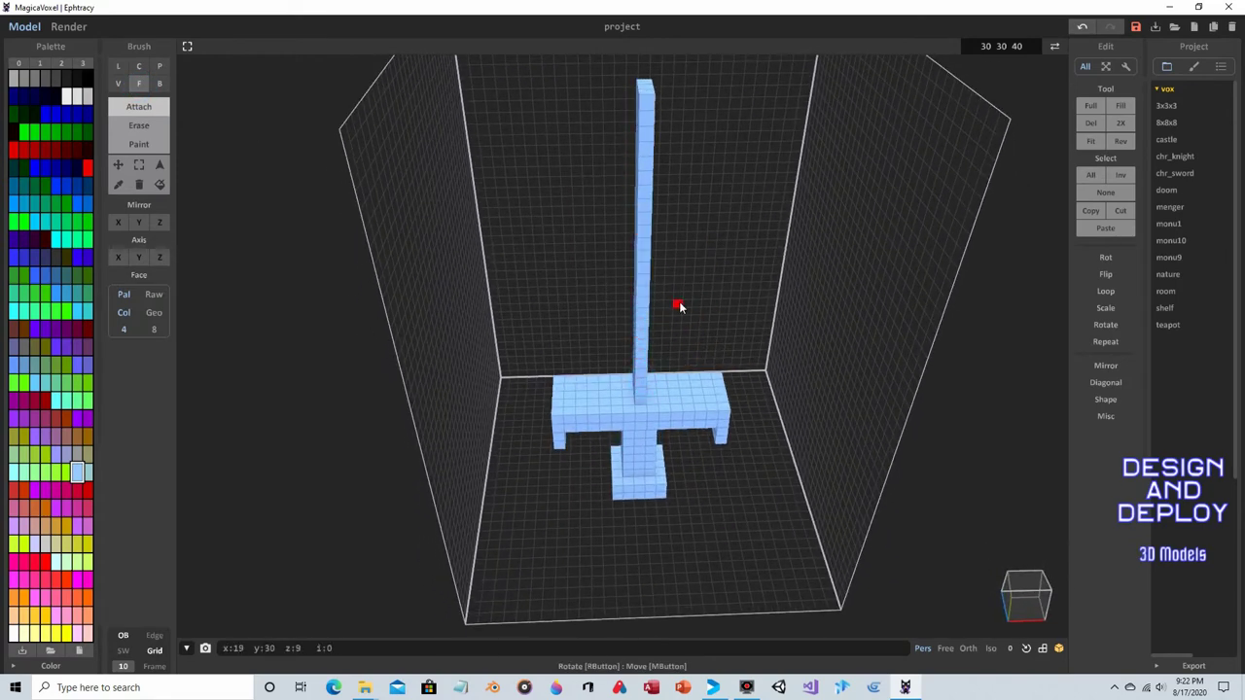
- Thicken the blade by one voxel on both broad sides with the Face brush, making it three voxels wide
{"action": "mouse_move", "coordinate": [686, 285]}
{"action": "right_mouse_down"}
{"action": "mouse_move", "coordinate": [703, 263]}
{"action": "mouse_move", "coordinate": [665, 275]}
{"action": "right_mouse_up"}
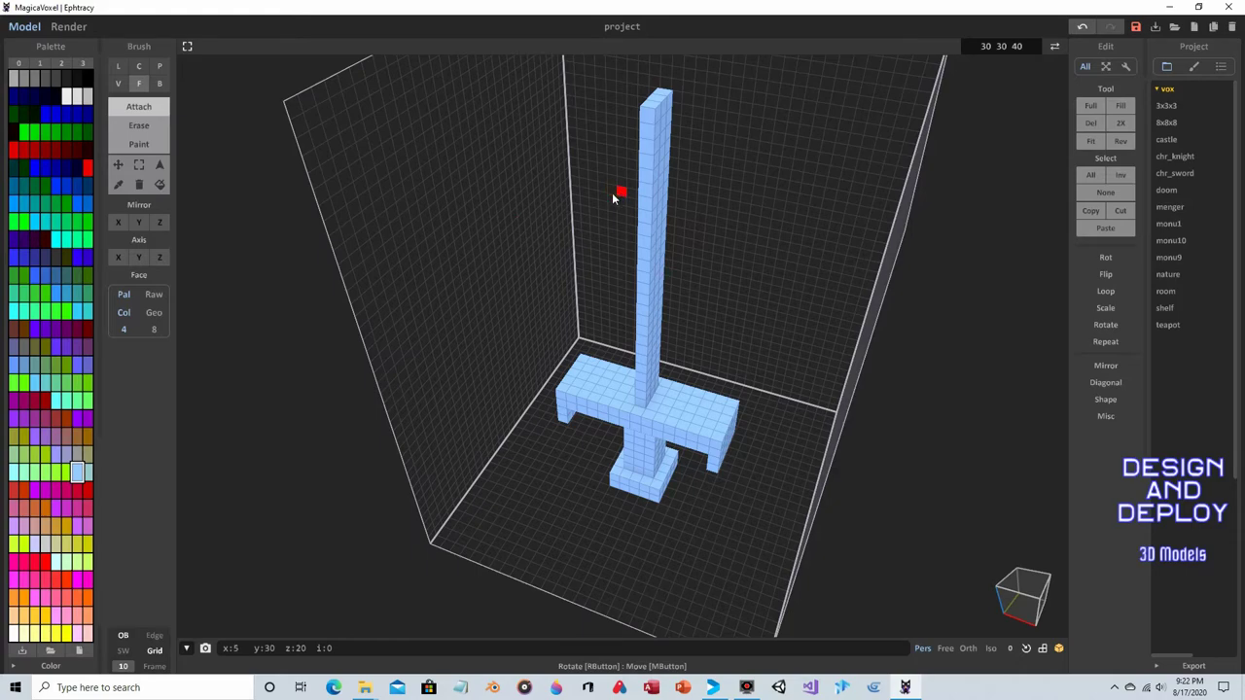
{"action": "right_click_drag", "start_coordinate": [402, 204], "coordinate": [434, 183]}
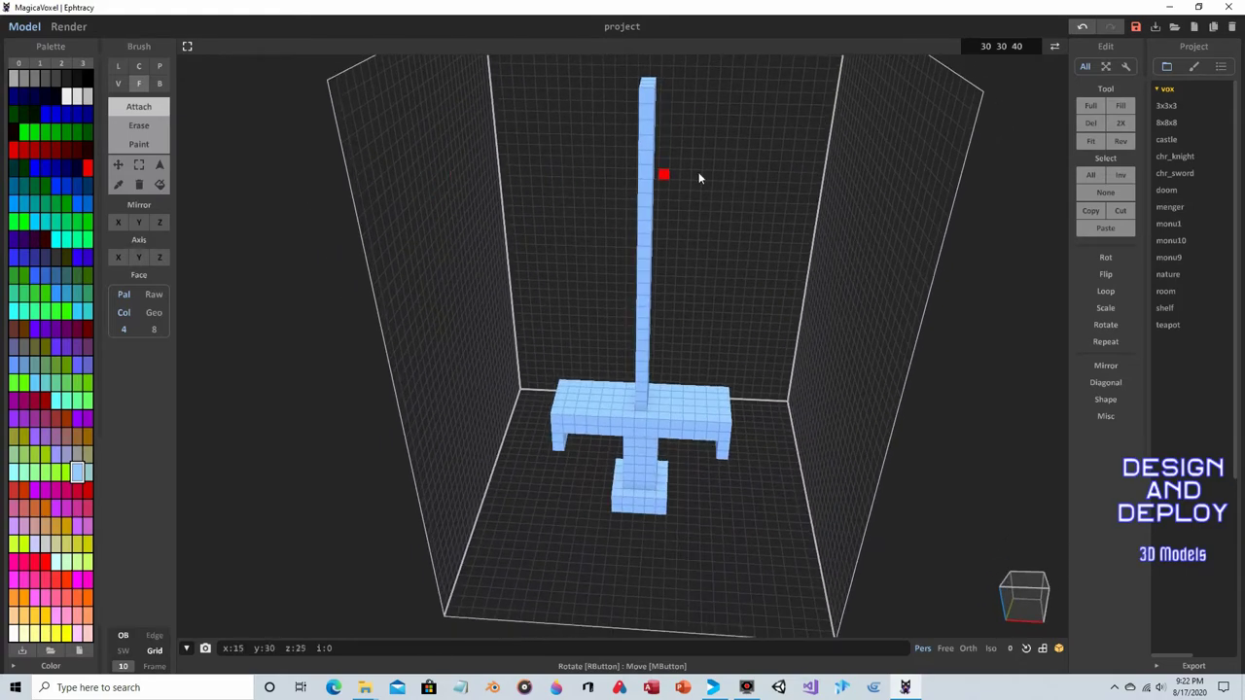
{"action": "right_click_drag", "start_coordinate": [697, 178], "coordinate": [600, 184]}
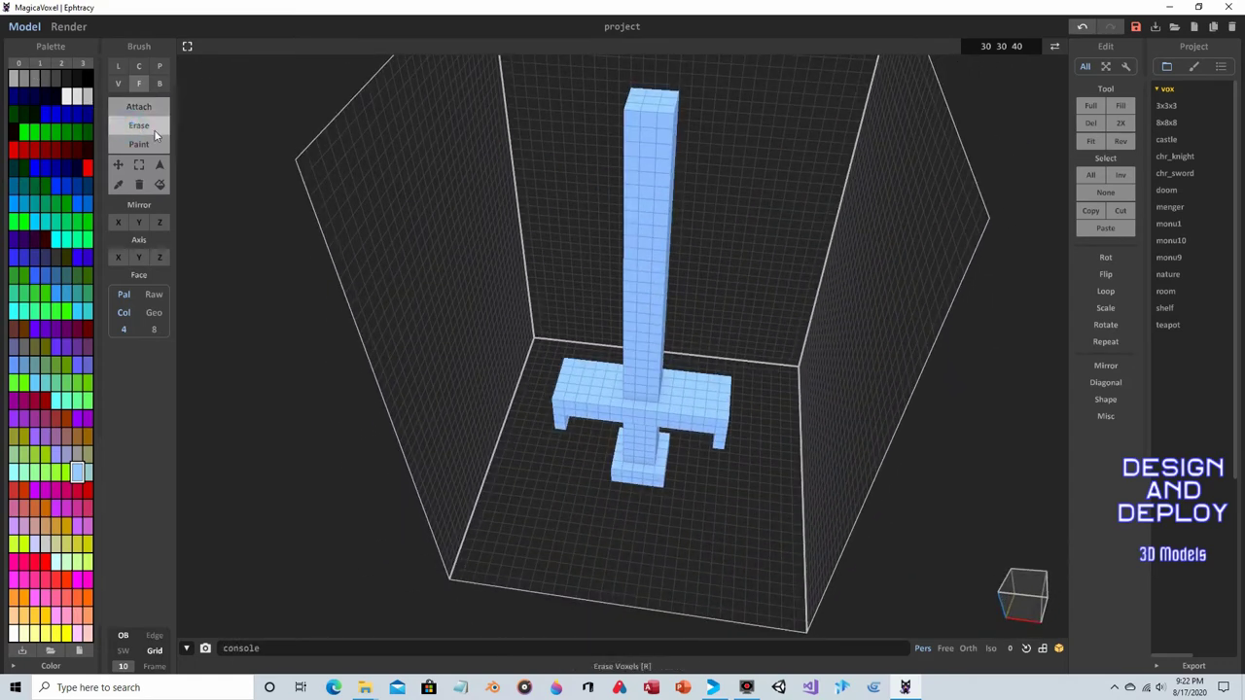
- Erase the outer voxel rows at the blade's top with the Voxel brush, leaving a one-voxel-wide raised centre row
{"action": "left_click", "coordinate": [154, 129]}
{"action": "left_click", "coordinate": [117, 84]}
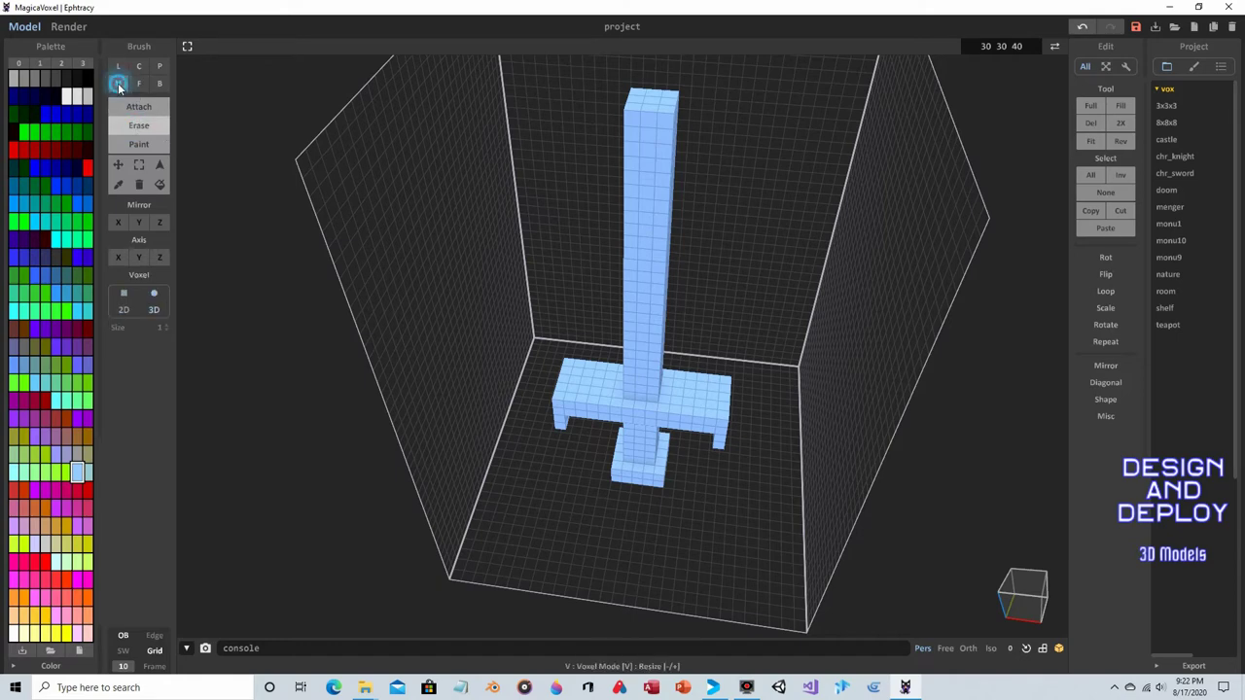
{"action": "right_click_drag", "start_coordinate": [790, 70], "coordinate": [755, 97]}
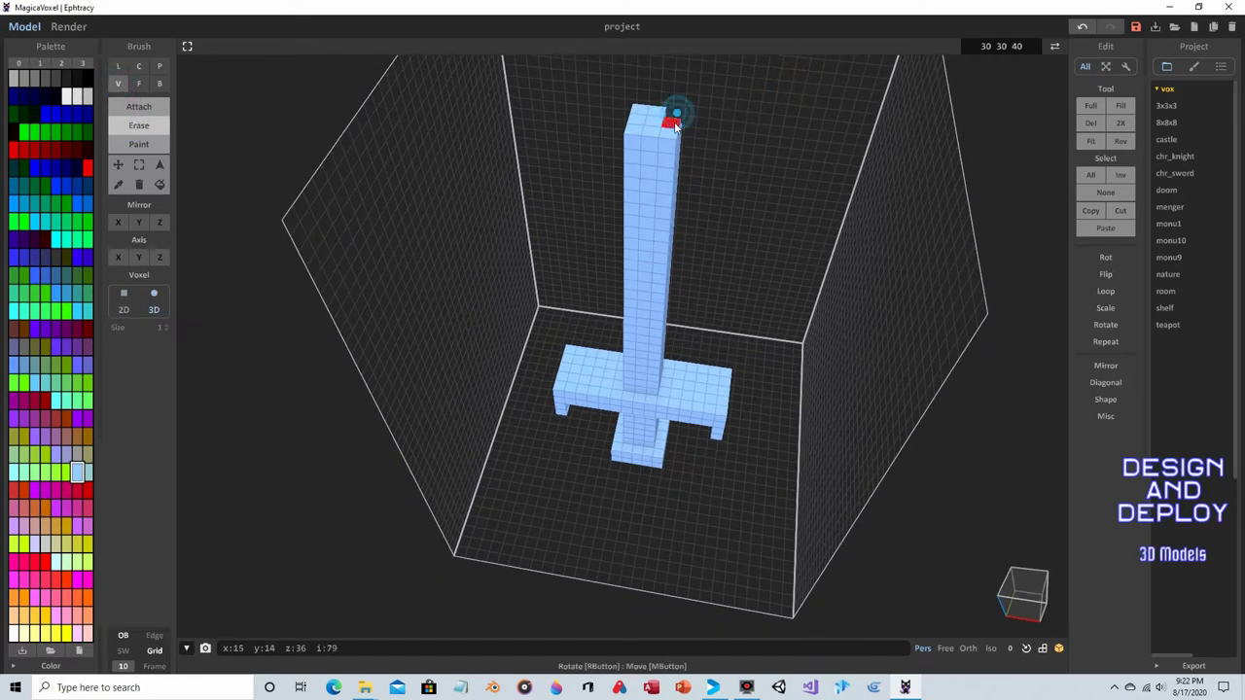
{"action": "right_click_drag", "start_coordinate": [667, 128], "coordinate": [612, 120]}
{"action": "left_click", "coordinate": [611, 115]}
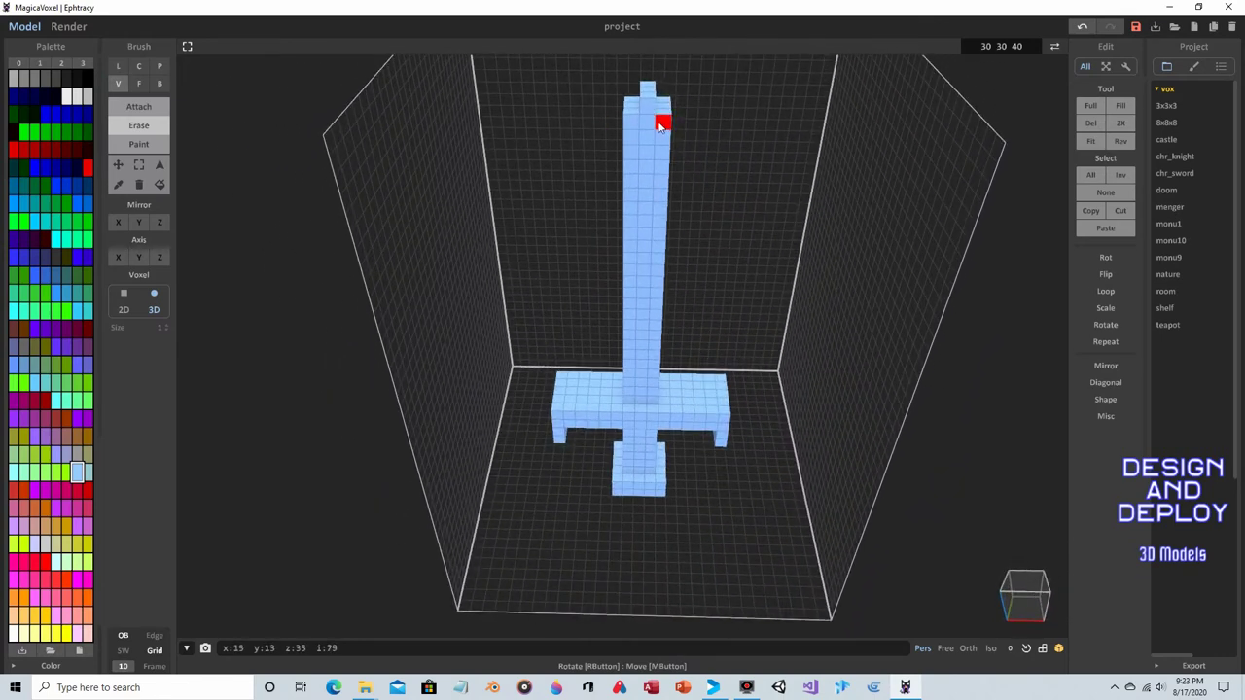
- Widen the blade by three voxels on one narrow side by attaching layers with the Face brush
{"action": "left_click", "coordinate": [139, 83]}
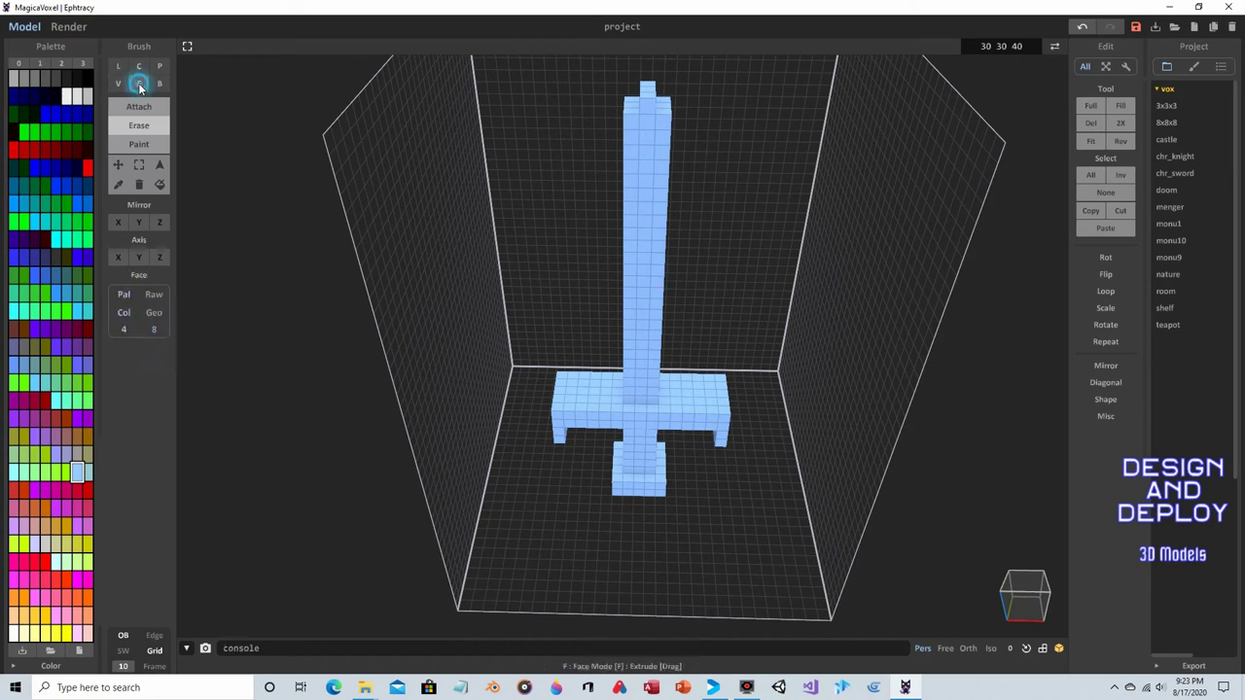
{"action": "left_click", "coordinate": [138, 107]}
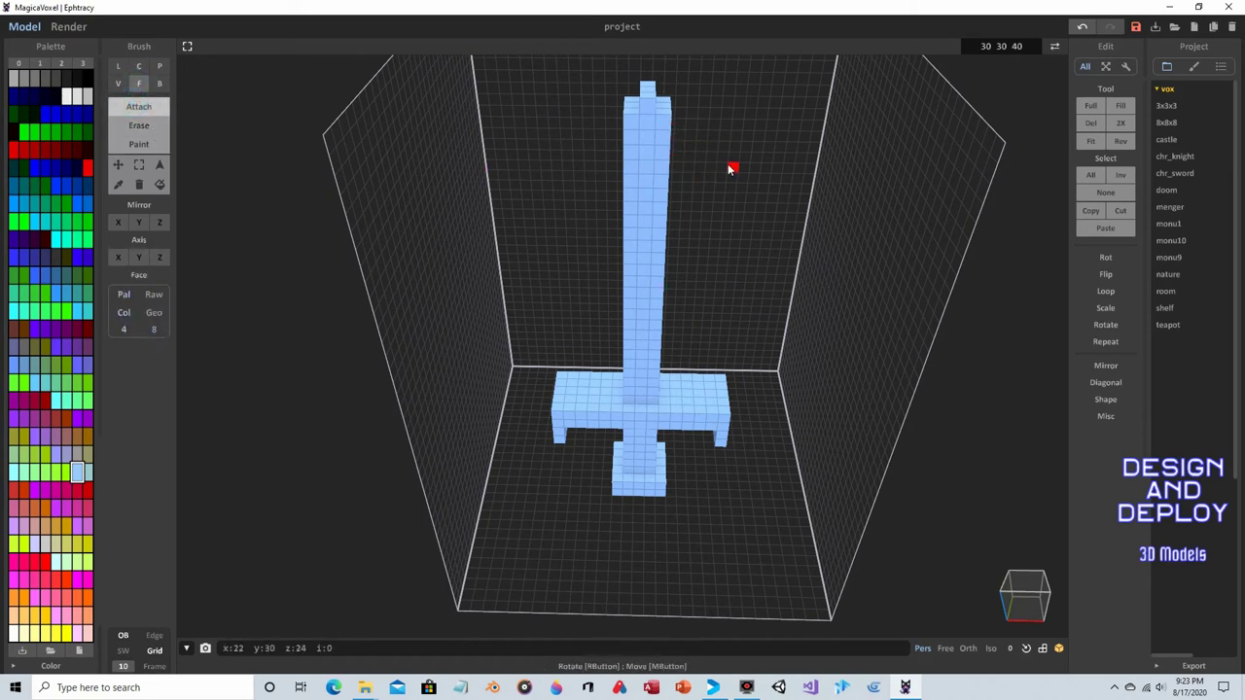
{"action": "right_click_drag", "start_coordinate": [731, 168], "coordinate": [211, 145]}
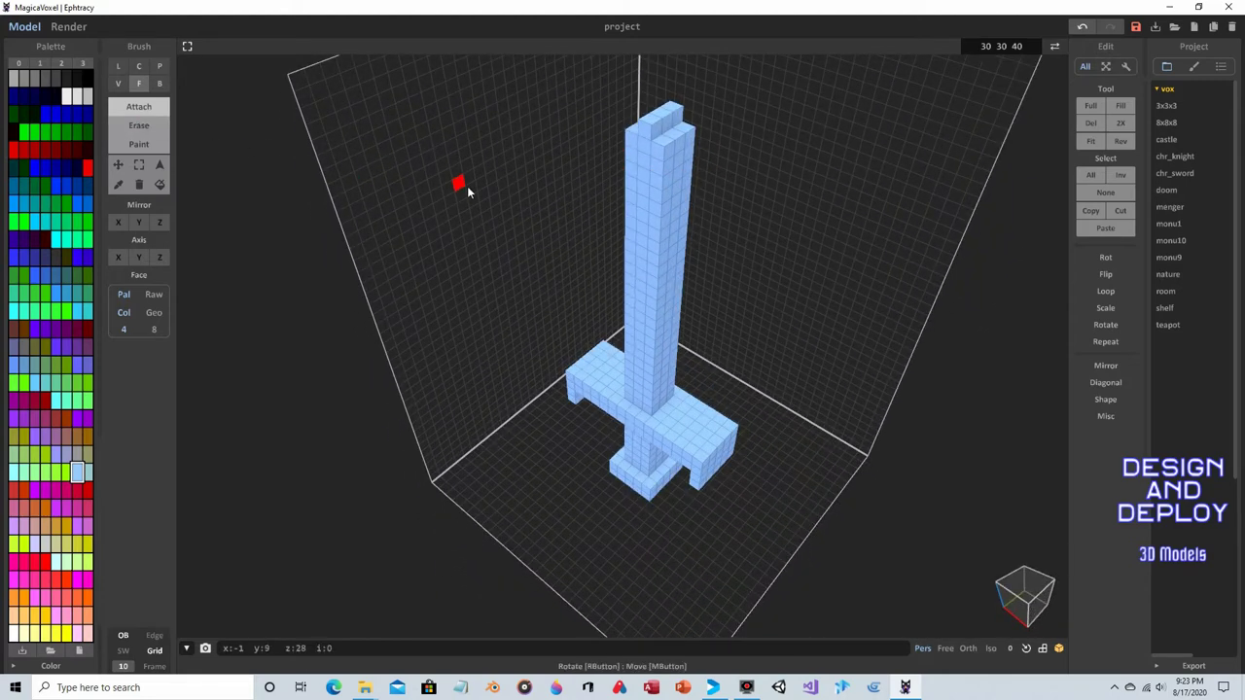
{"action": "right_click_drag", "start_coordinate": [532, 195], "coordinate": [575, 166]}
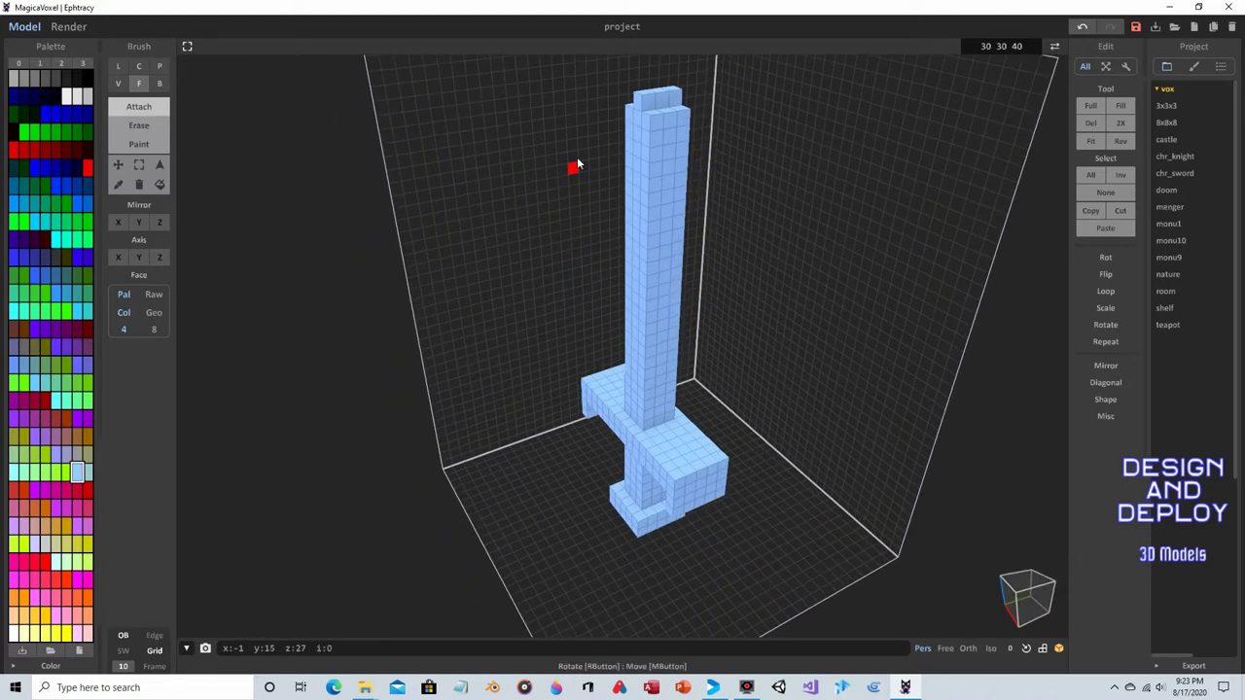
{"action": "left_click", "coordinate": [657, 129]}
{"action": "left_click", "coordinate": [664, 131]}
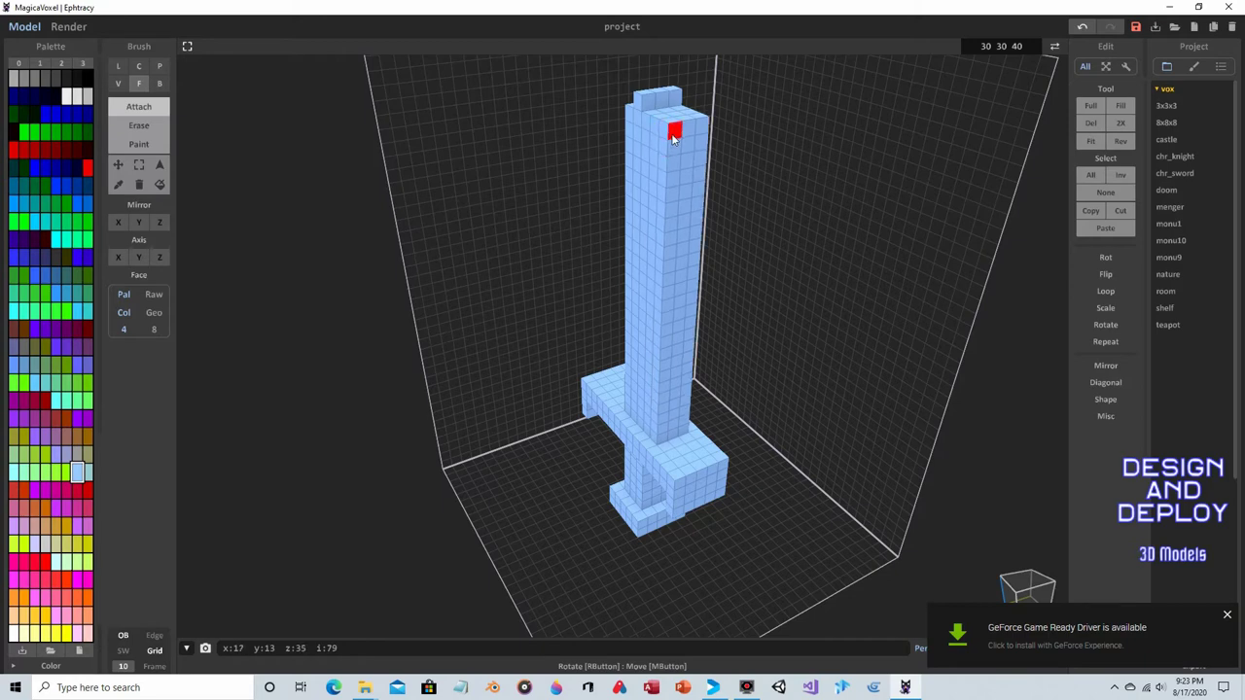
{"action": "left_click", "coordinate": [672, 136]}
- Widen the blade by three voxels on the opposite narrow side with the Face brush, making it nine voxels wide
{"action": "right_click_drag", "start_coordinate": [584, 203], "coordinate": [736, 217]}
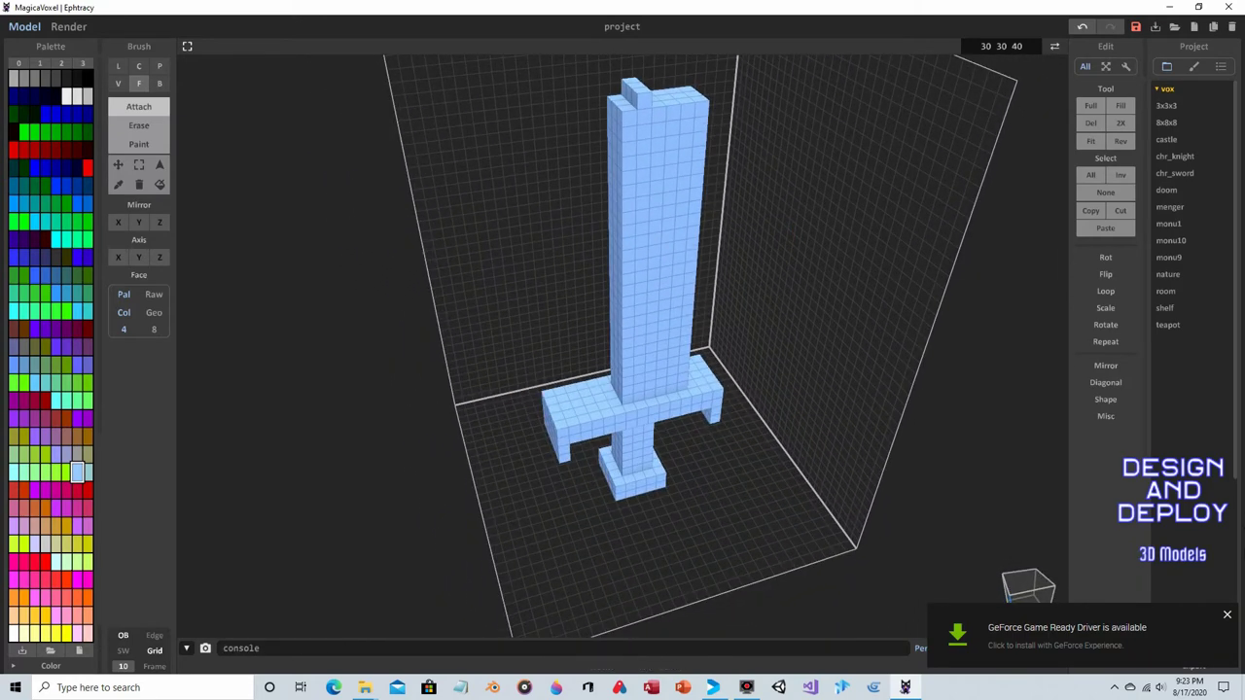
{"action": "right_click_drag", "start_coordinate": [506, 161], "coordinate": [666, 153]}
{"action": "left_click", "coordinate": [588, 114]}
{"action": "left_click", "coordinate": [578, 116]}
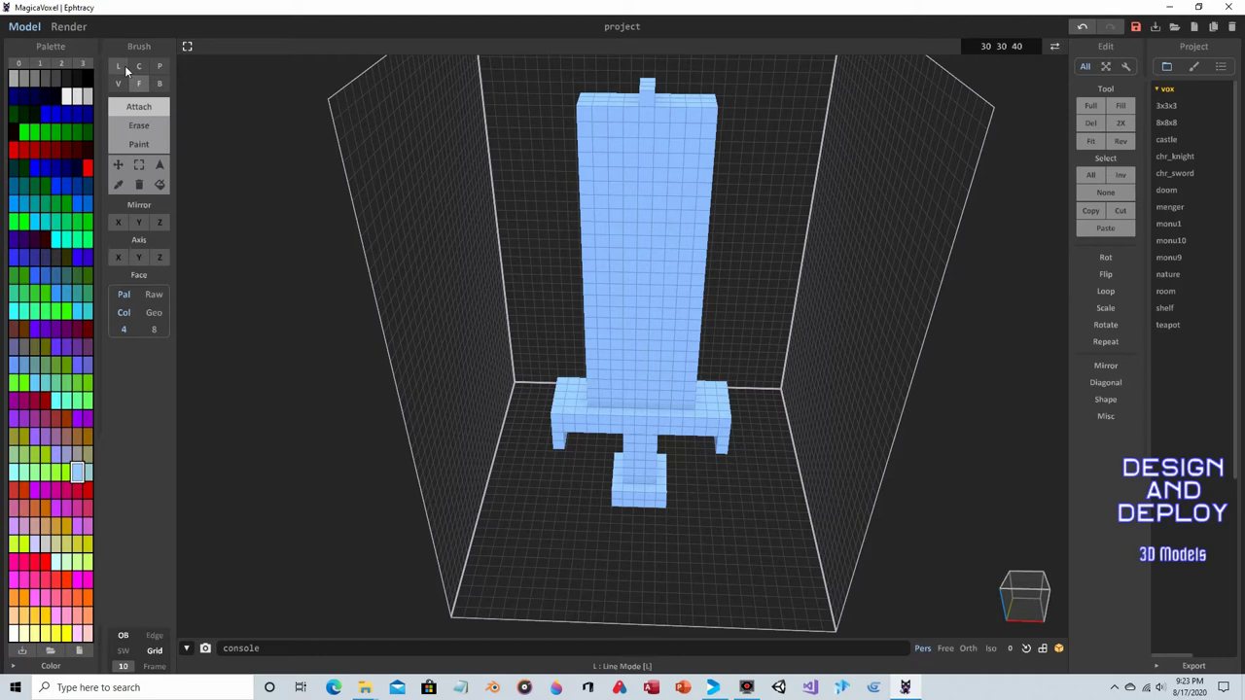
- Undo the voxels attached on the blade's top and erase its right half into descending steps with the Voxel brush
{"action": "left_click", "coordinate": [118, 83]}
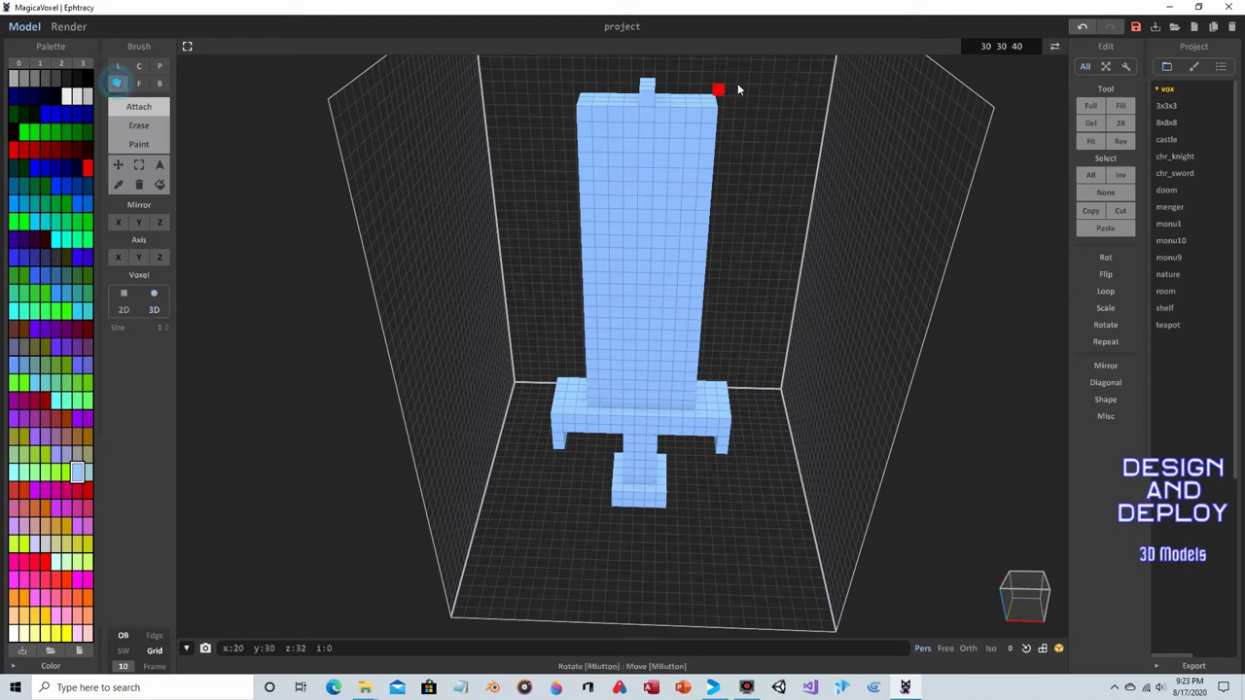
{"action": "right_click_drag", "start_coordinate": [736, 92], "coordinate": [722, 115]}
{"action": "left_click", "coordinate": [685, 122]}
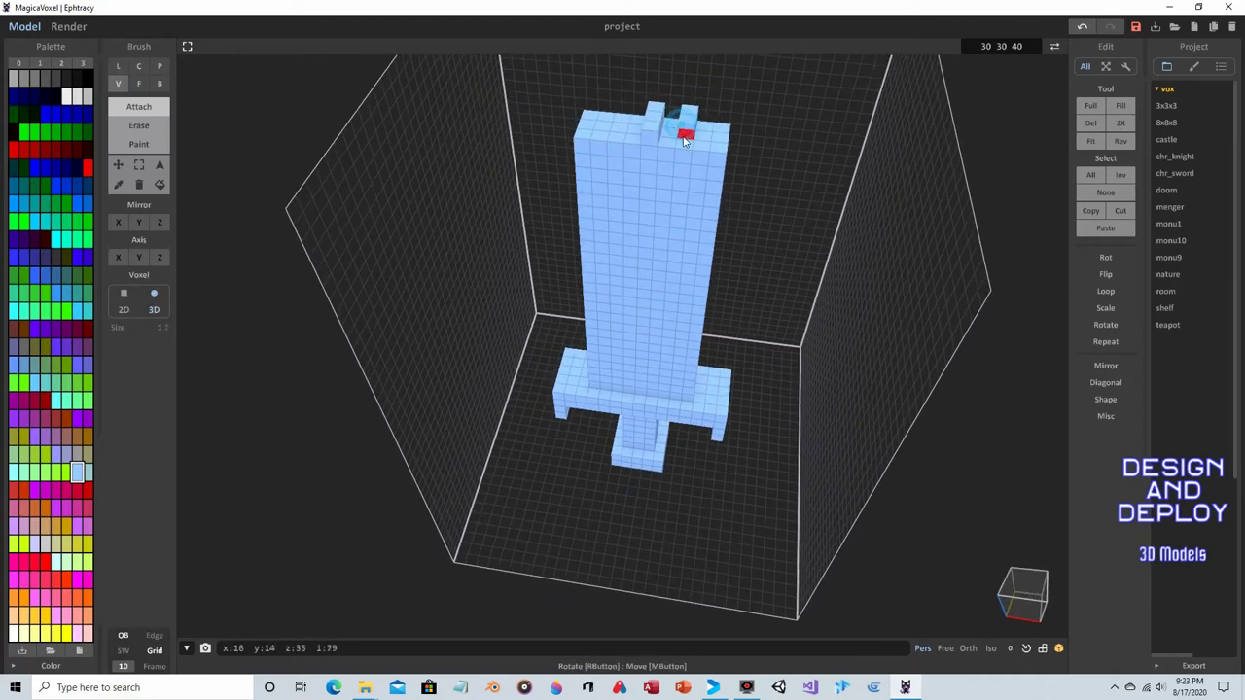
{"action": "left_click", "coordinate": [1083, 27]}
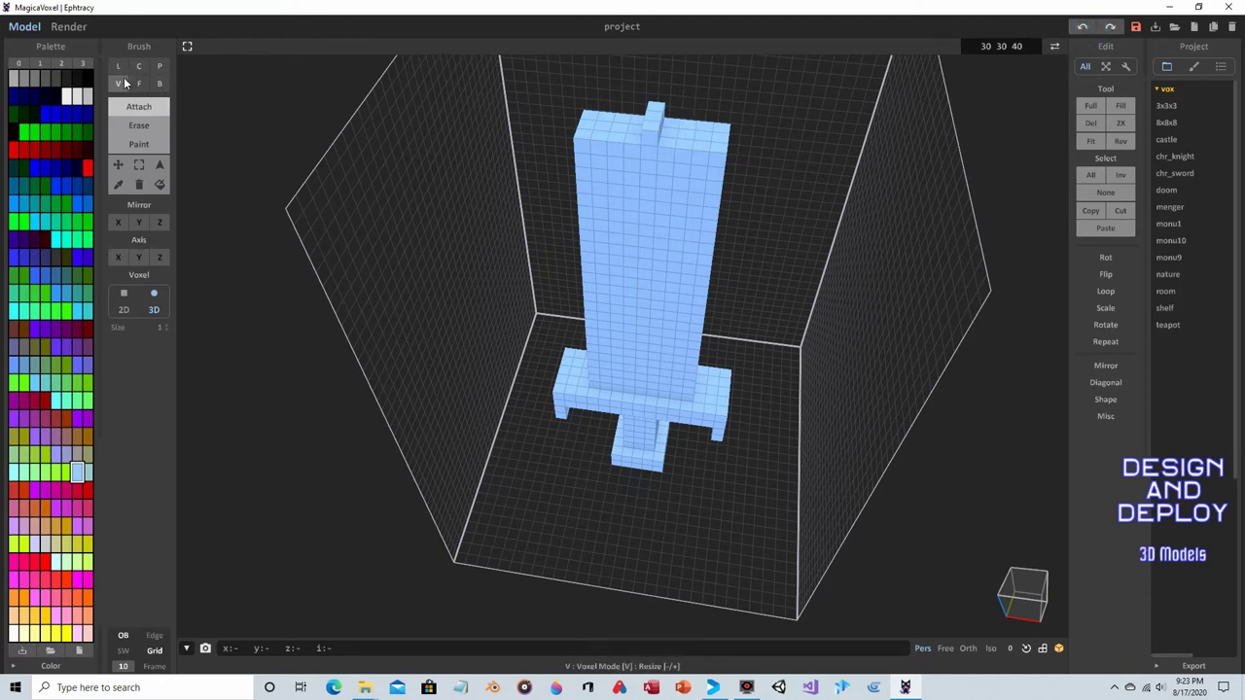
{"action": "left_click", "coordinate": [138, 125]}
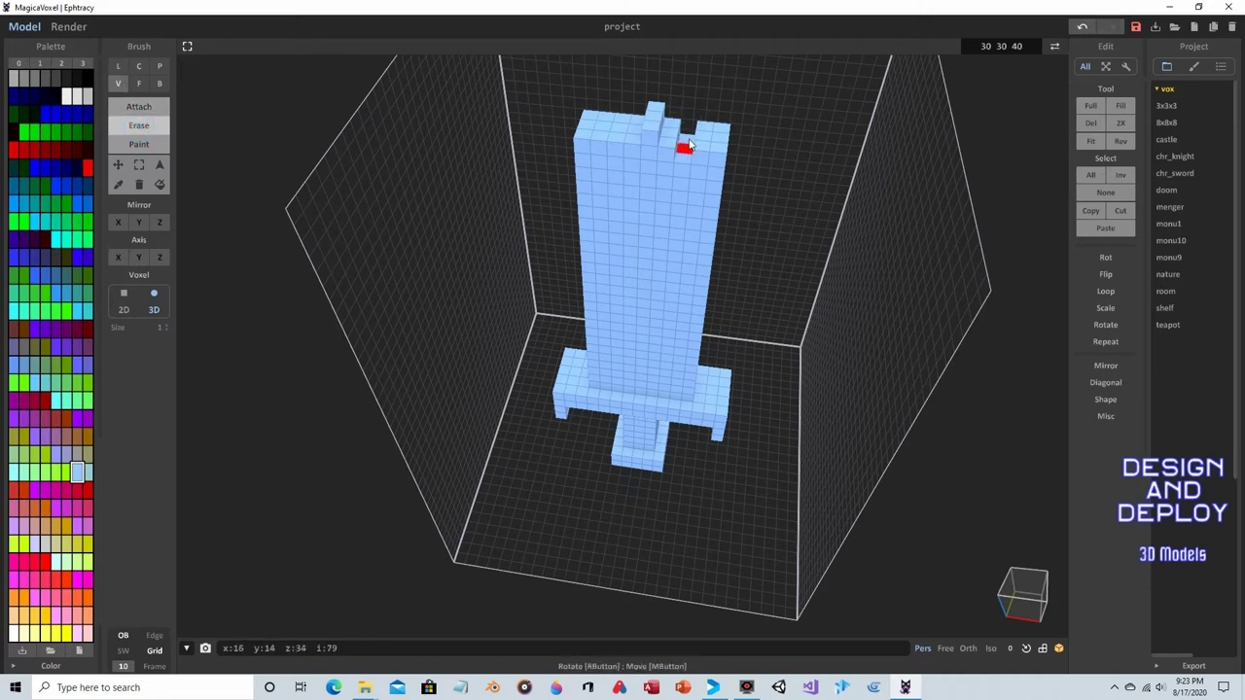
{"action": "right_click_drag", "start_coordinate": [722, 129], "coordinate": [703, 115]}
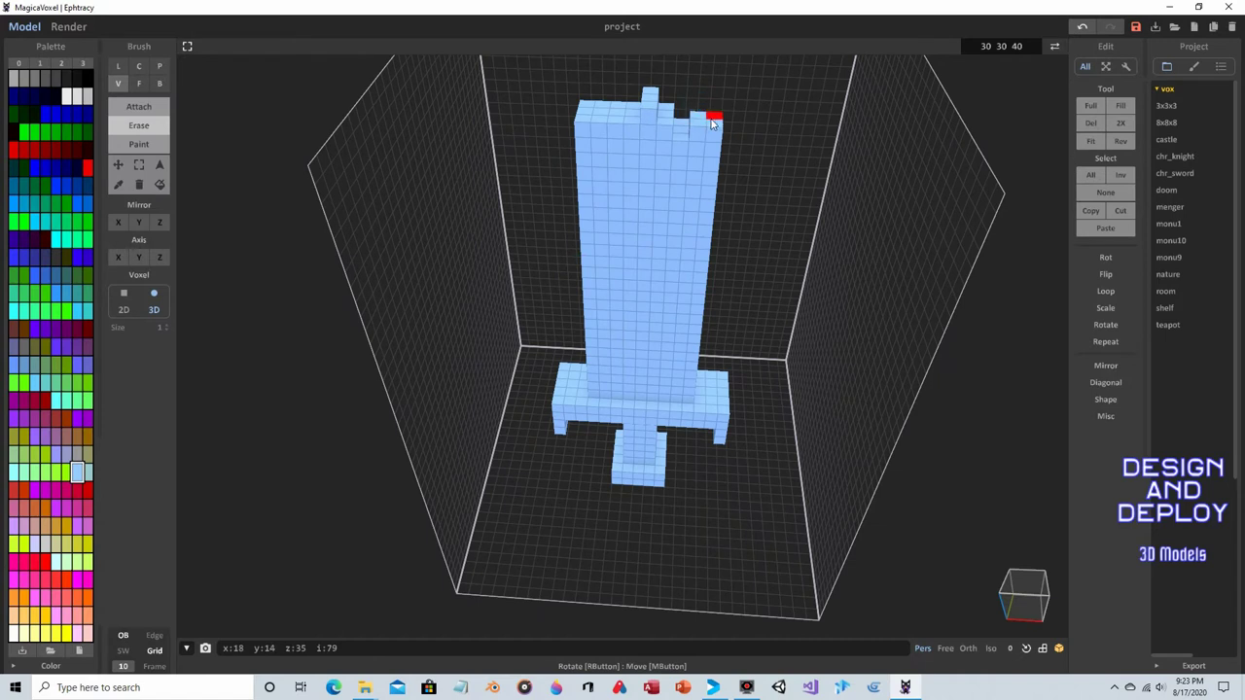
{"action": "left_click", "coordinate": [699, 131]}
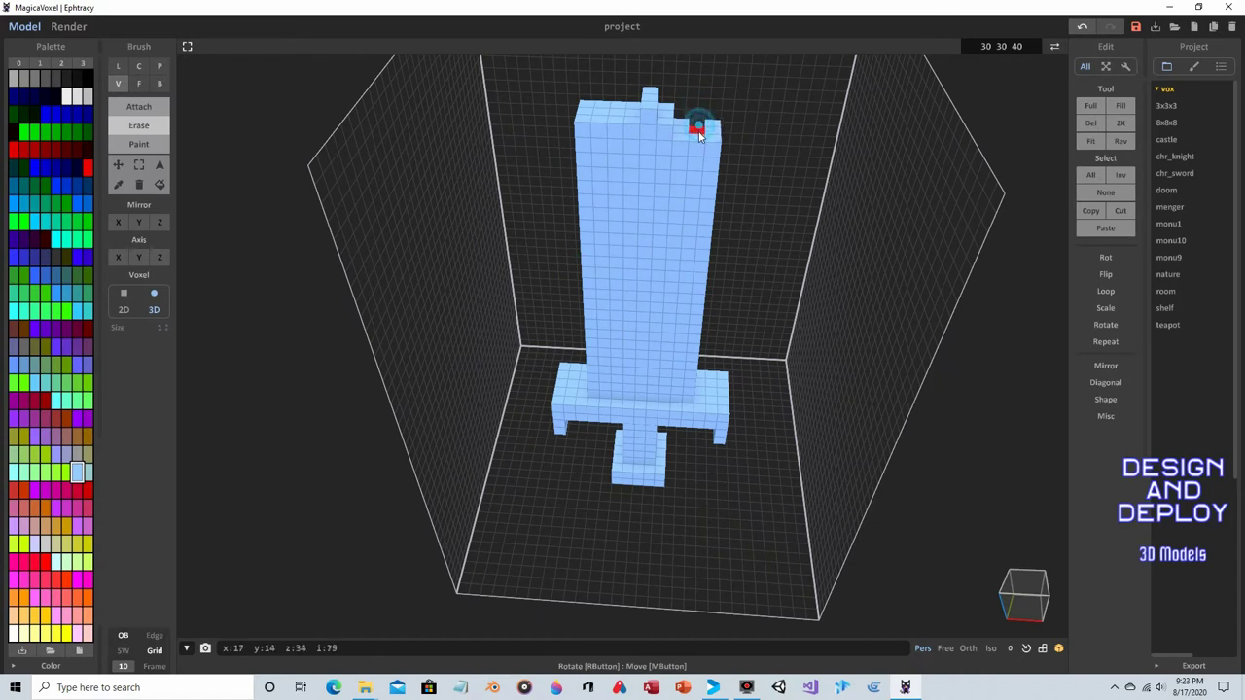
{"action": "left_click", "coordinate": [698, 138]}
{"action": "left_click", "coordinate": [713, 134]}
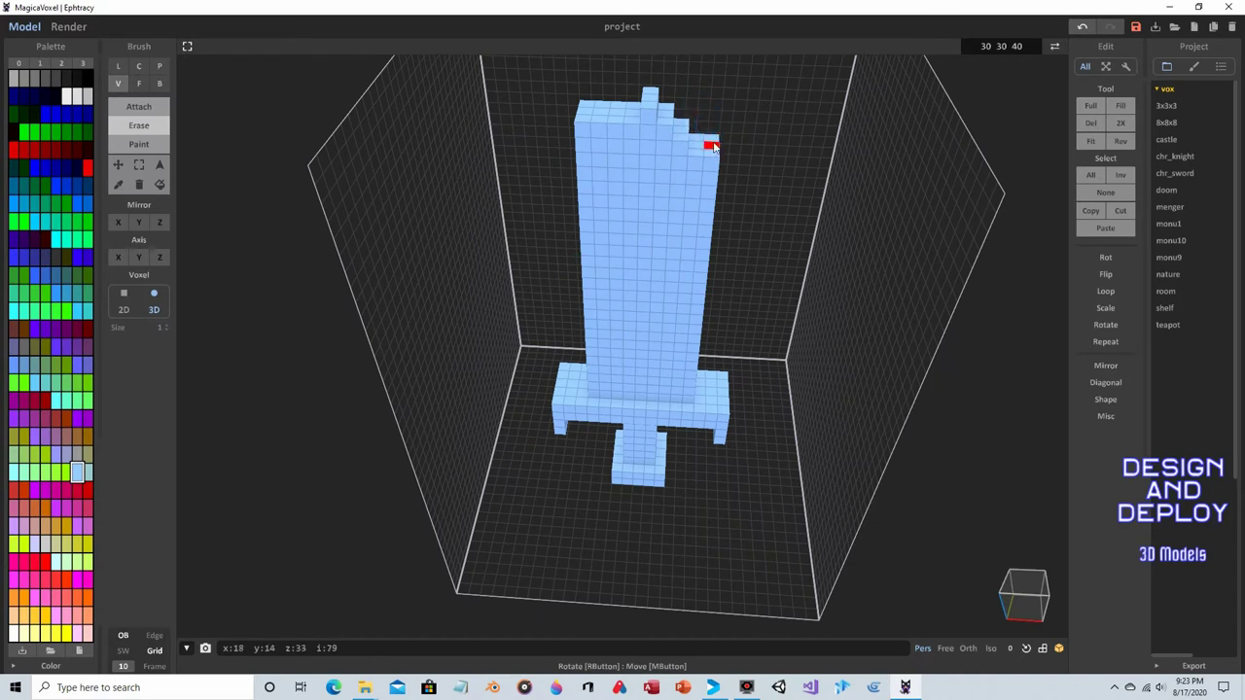
- Erase the left half of the blade's top into matching descending steps to form a symmetrical pointed tip
{"action": "left_click", "coordinate": [616, 109]}
{"action": "left_click", "coordinate": [592, 113]}
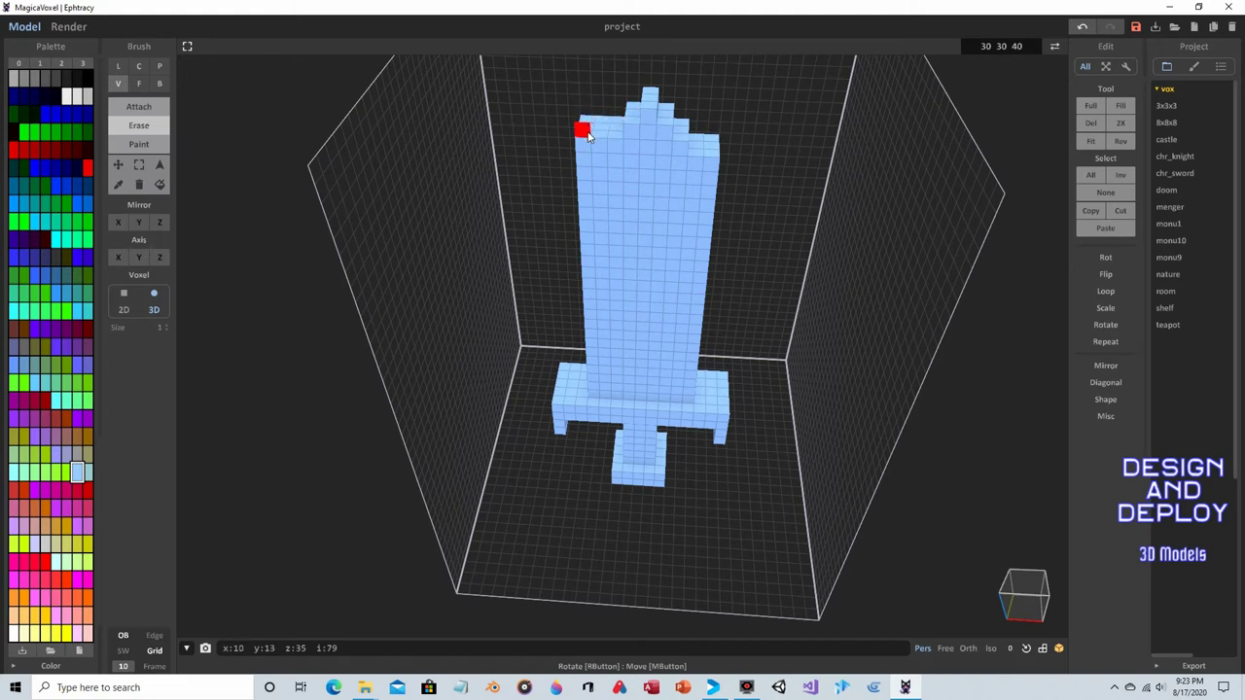
{"action": "left_click", "coordinate": [598, 119]}
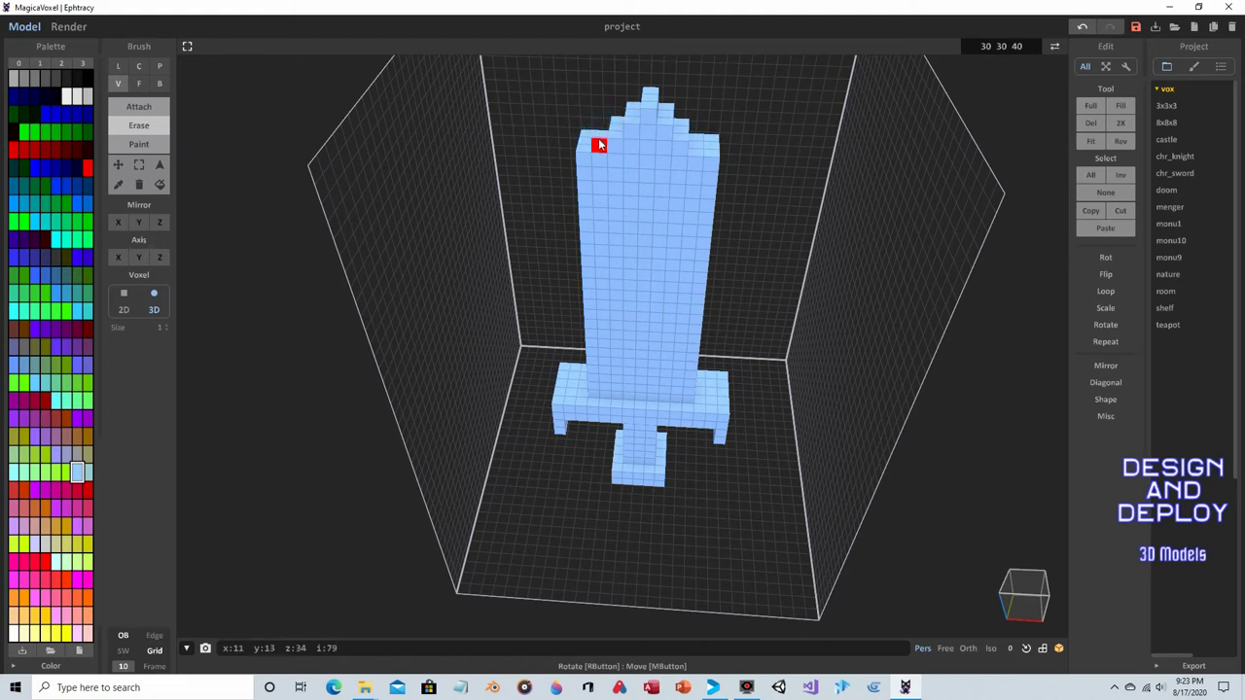
{"action": "left_click", "coordinate": [587, 142]}
{"action": "mouse_move", "coordinate": [589, 124]}
{"action": "right_mouse_down"}
{"action": "mouse_move", "coordinate": [589, 78]}
{"action": "mouse_move", "coordinate": [570, 83]}
{"action": "mouse_move", "coordinate": [709, 126]}
{"action": "mouse_move", "coordinate": [759, 87]}
{"action": "mouse_move", "coordinate": [756, 117]}
{"action": "mouse_move", "coordinate": [859, 130]}
{"action": "mouse_move", "coordinate": [806, 130]}
{"action": "right_mouse_up"}
{"action": "left_click", "coordinate": [721, 133]}
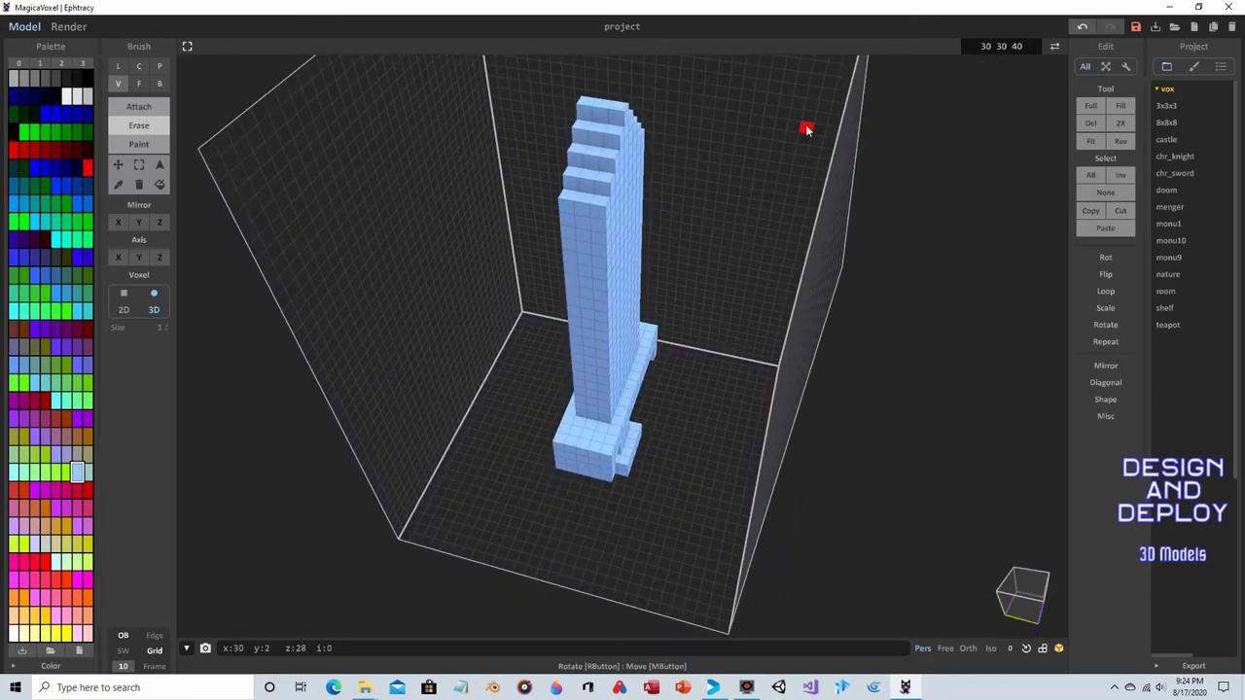
- Attach a one-voxel ridge down the centre of both narrow blade edges with the Line brush, undoing the erased line
{"action": "right_click_drag", "start_coordinate": [702, 424], "coordinate": [444, 439]}
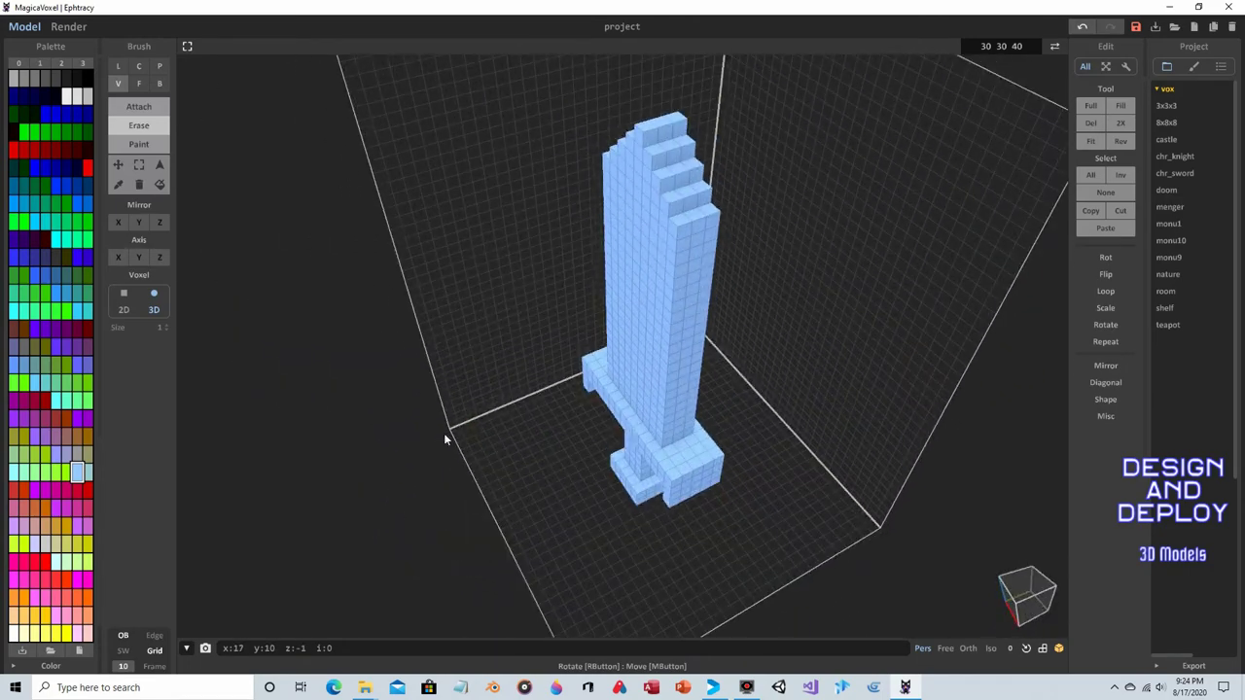
{"action": "left_click", "coordinate": [117, 65]}
{"action": "mouse_move", "coordinate": [486, 208]}
{"action": "right_mouse_down"}
{"action": "mouse_move", "coordinate": [452, 179]}
{"action": "mouse_move", "coordinate": [566, 190]}
{"action": "right_mouse_up"}
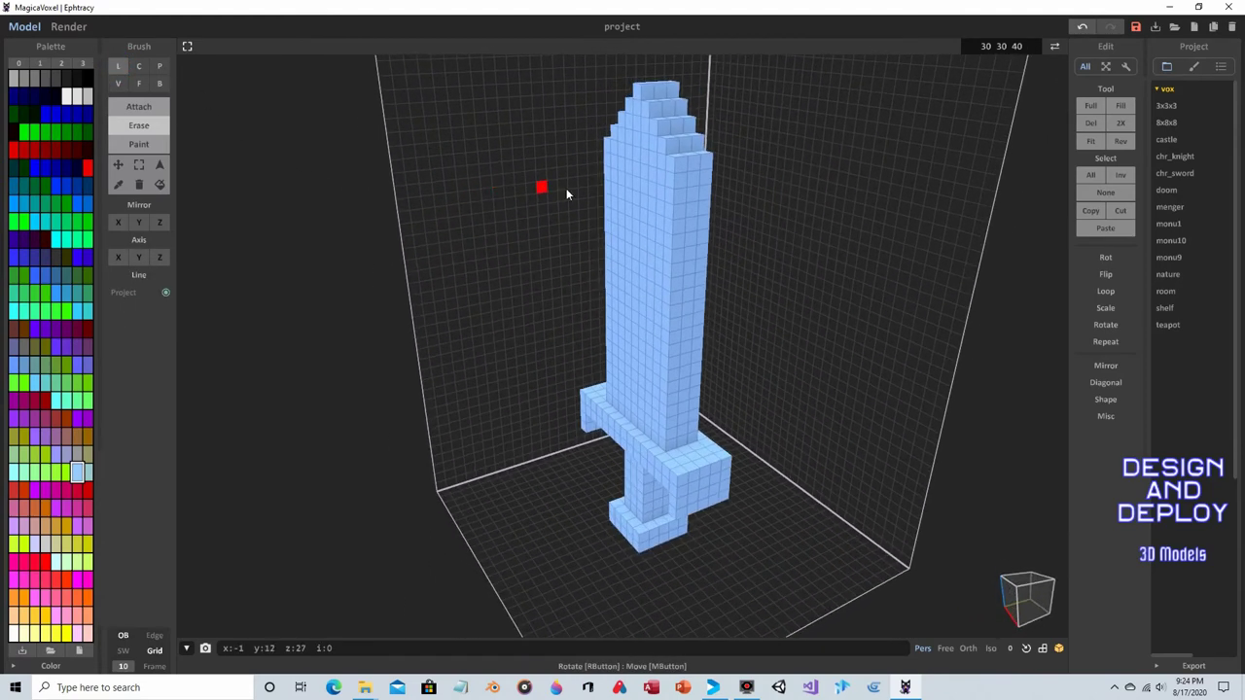
{"action": "left_click_drag", "start_coordinate": [694, 185], "coordinate": [694, 264]}
{"action": "left_click", "coordinate": [1078, 27]}
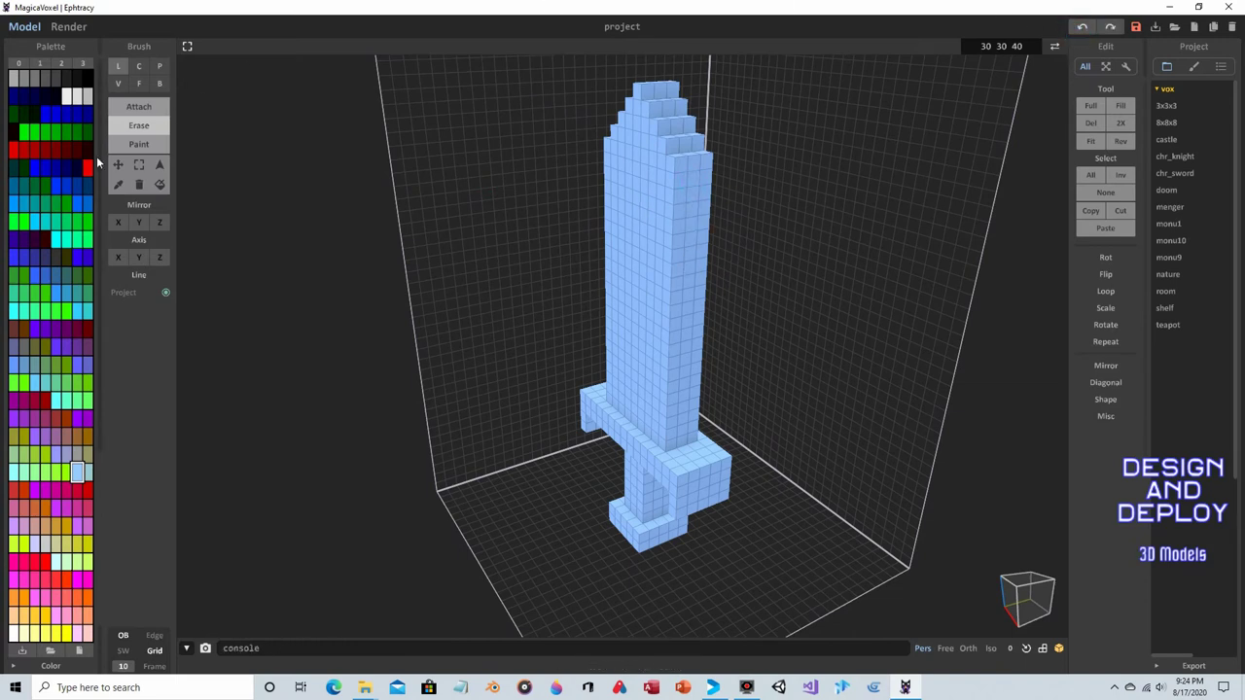
{"action": "left_click", "coordinate": [121, 124]}
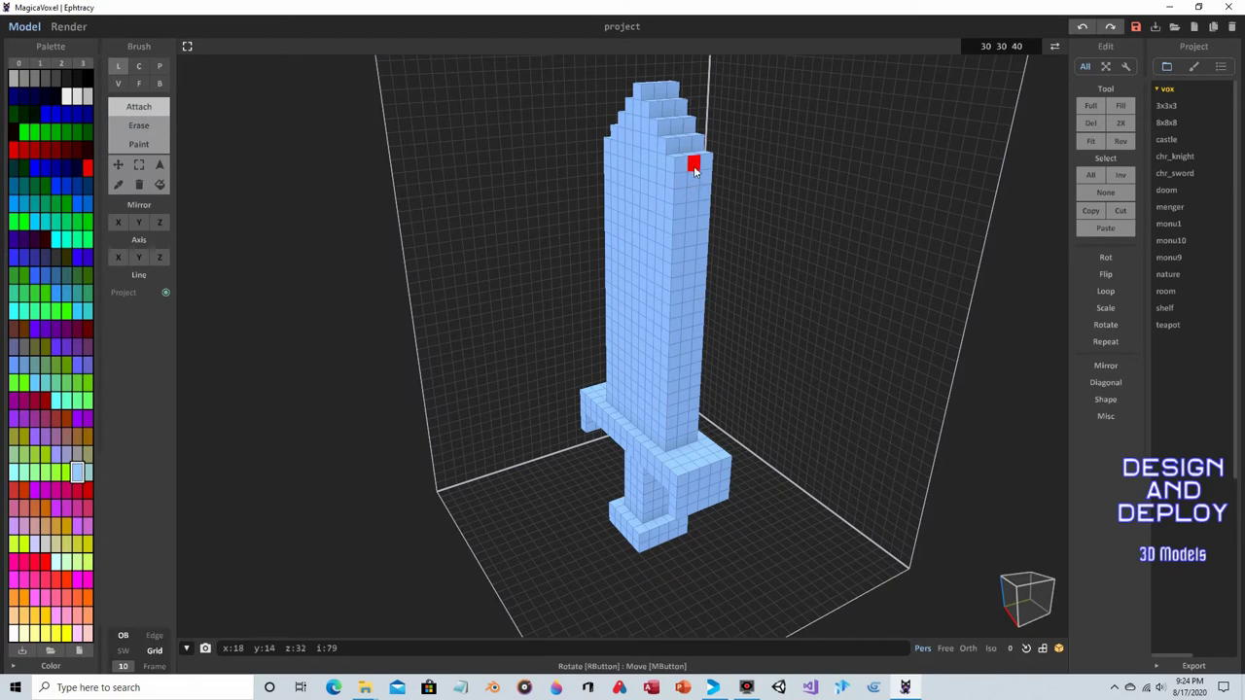
{"action": "left_click_drag", "start_coordinate": [693, 180], "coordinate": [686, 413]}
{"action": "right_click_drag", "start_coordinate": [498, 350], "coordinate": [665, 358]}
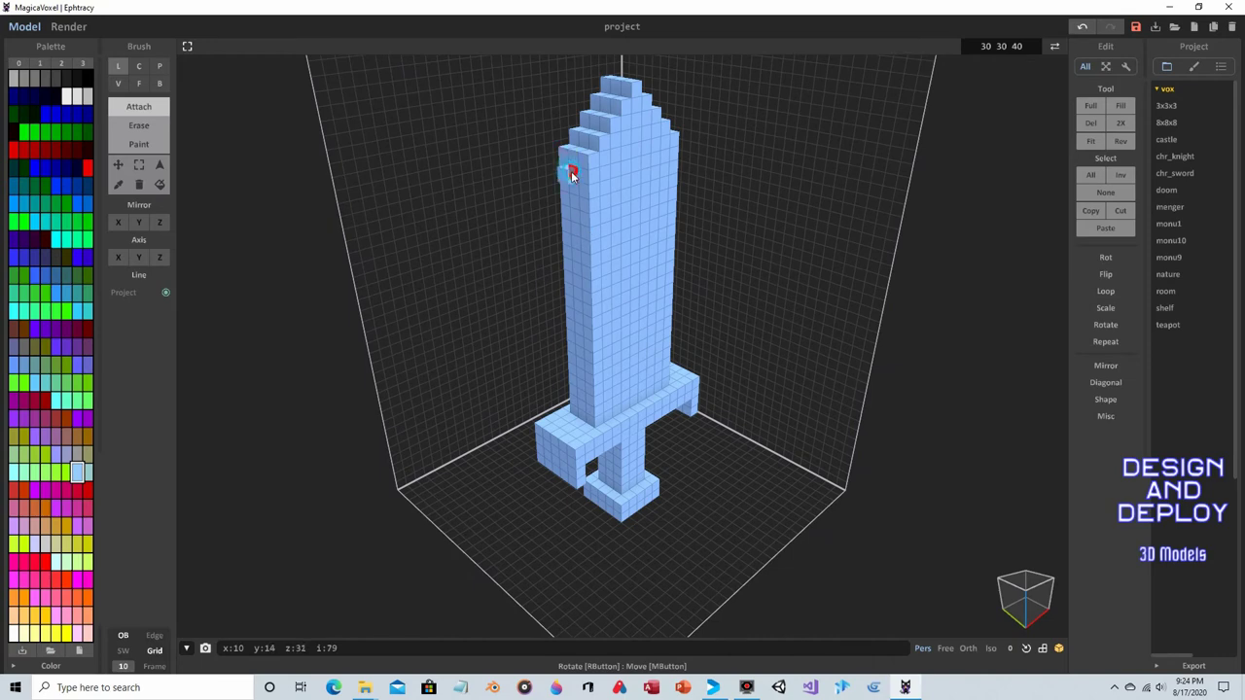
{"action": "left_click_drag", "start_coordinate": [572, 173], "coordinate": [581, 410]}
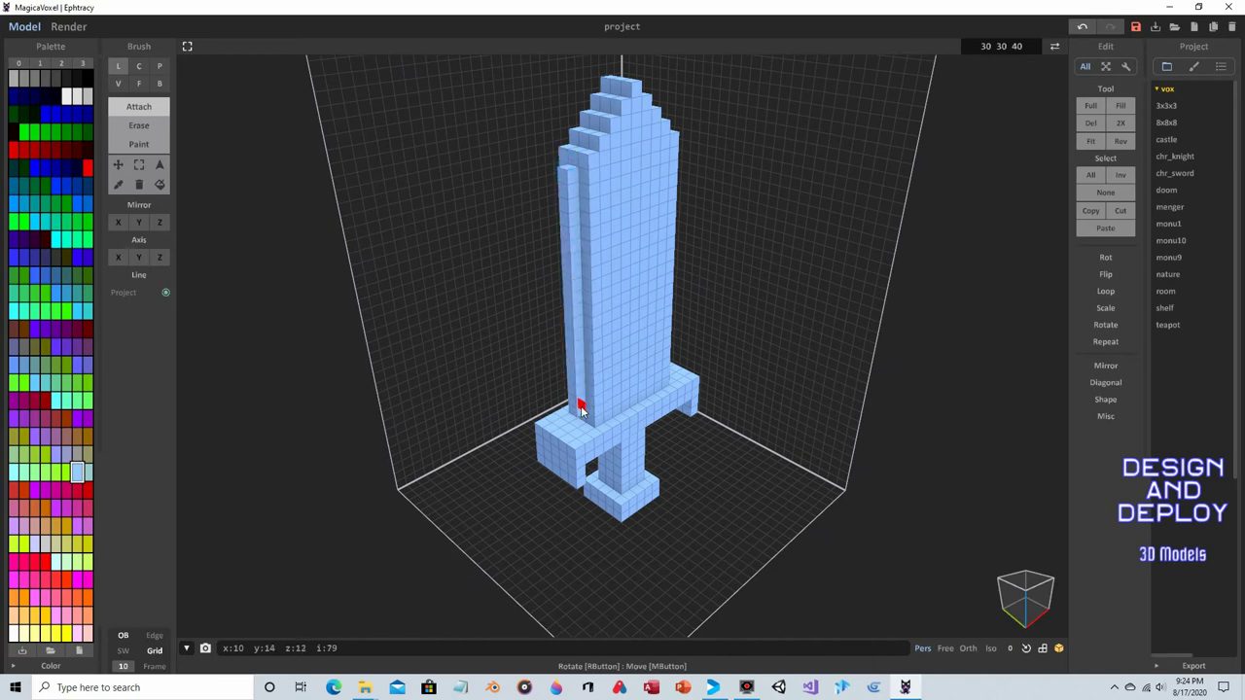
- Erase a one-voxel-wide groove down the centre of both broad blade faces, from below the tip to the crossguard
{"action": "right_click_drag", "start_coordinate": [580, 417], "coordinate": [749, 228]}
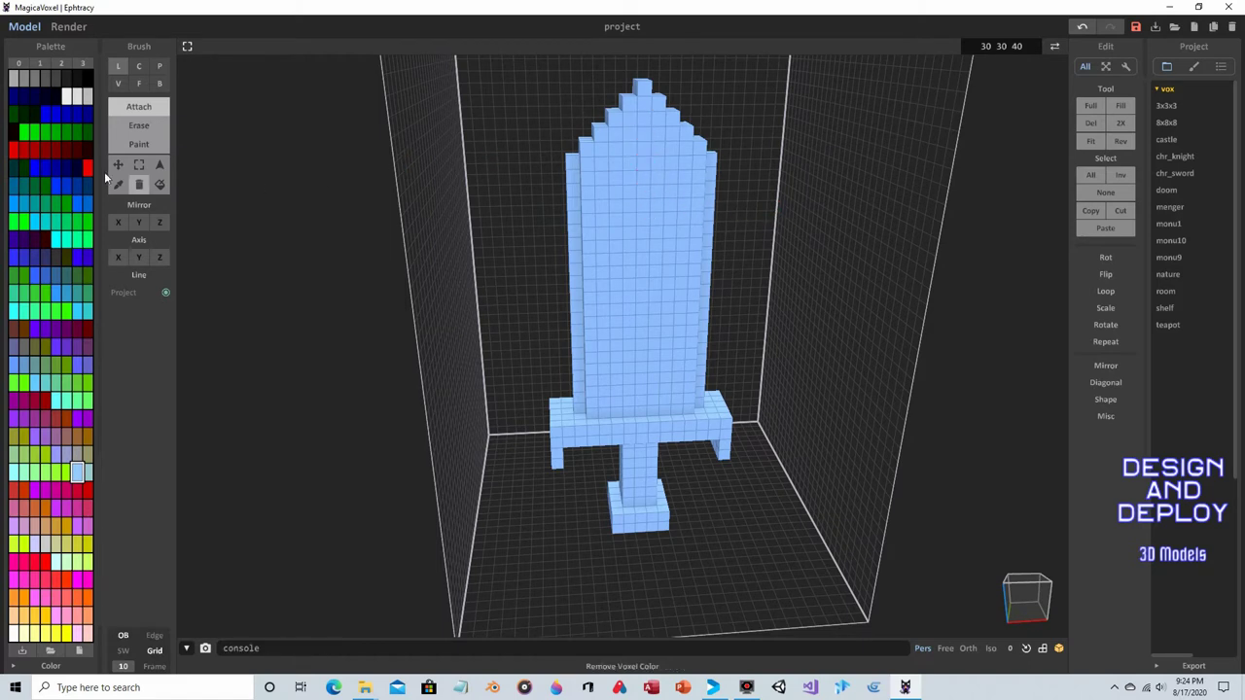
{"action": "left_click", "coordinate": [126, 124]}
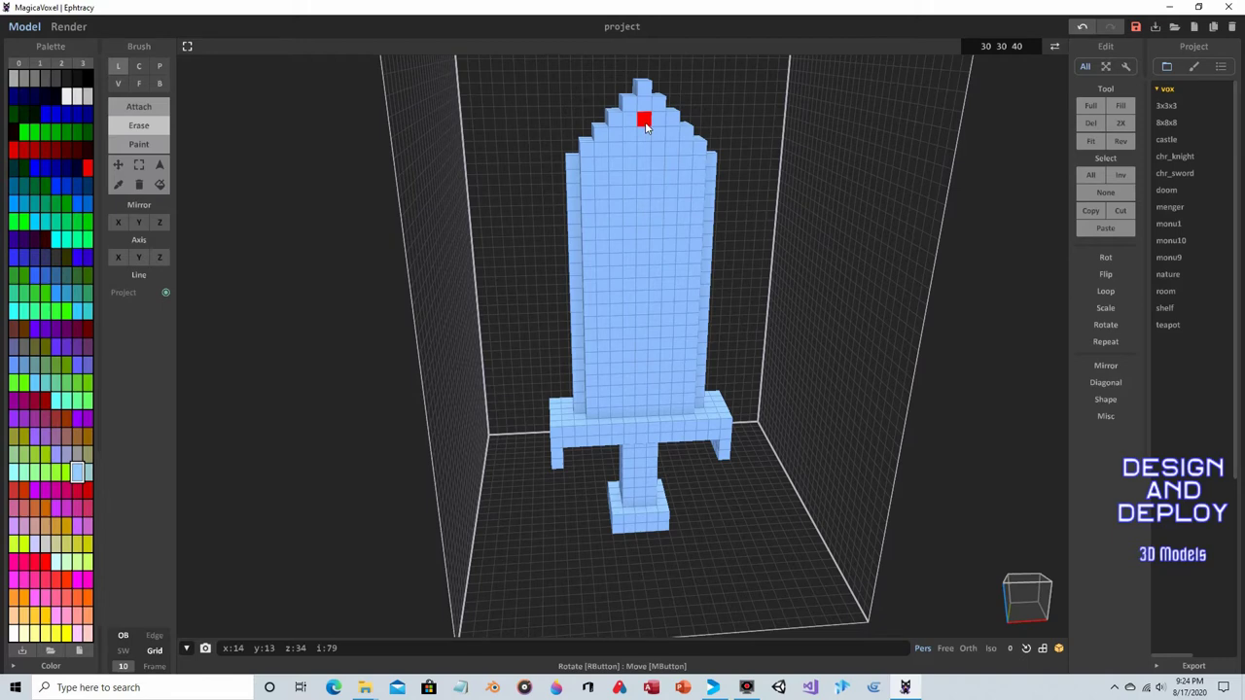
{"action": "mouse_move", "coordinate": [645, 124]}
{"action": "left_mouse_down"}
{"action": "mouse_move", "coordinate": [634, 403]}
{"action": "mouse_move", "coordinate": [645, 412]}
{"action": "left_mouse_up"}
{"action": "right_click_drag", "start_coordinate": [793, 227], "coordinate": [574, 176]}
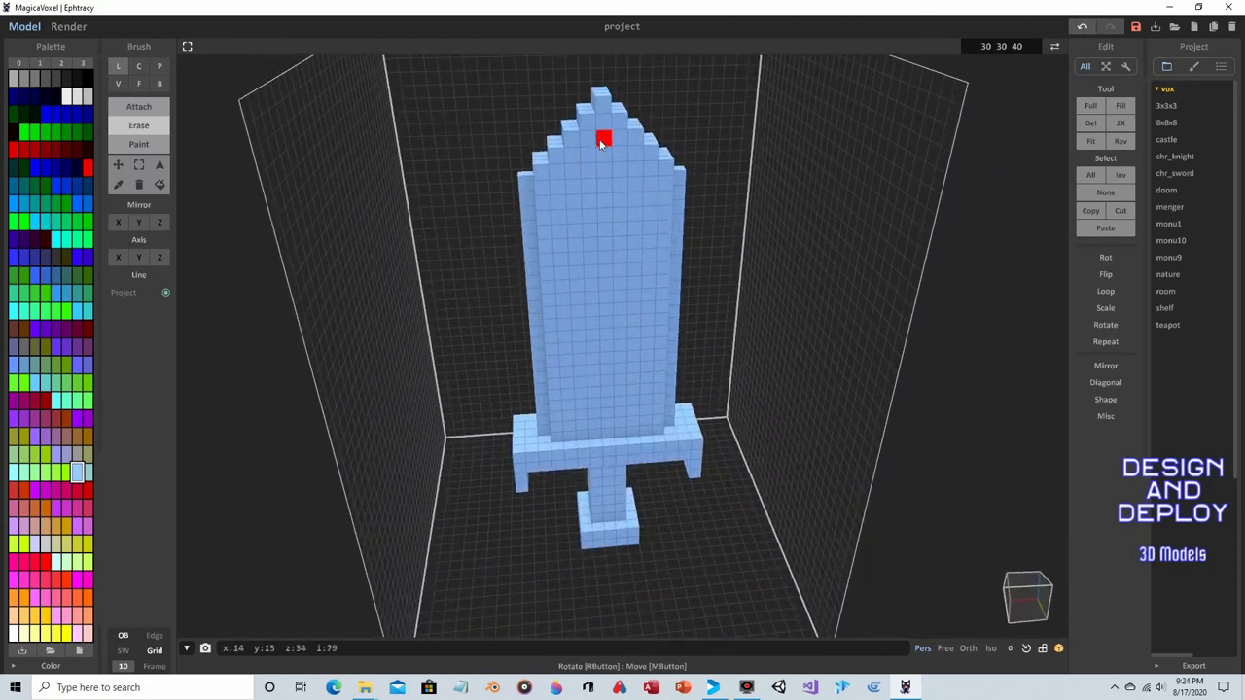
{"action": "mouse_move", "coordinate": [601, 144]}
{"action": "left_mouse_down"}
{"action": "mouse_move", "coordinate": [595, 222]}
{"action": "mouse_move", "coordinate": [614, 288]}
{"action": "mouse_move", "coordinate": [610, 426]}
{"action": "left_mouse_up"}
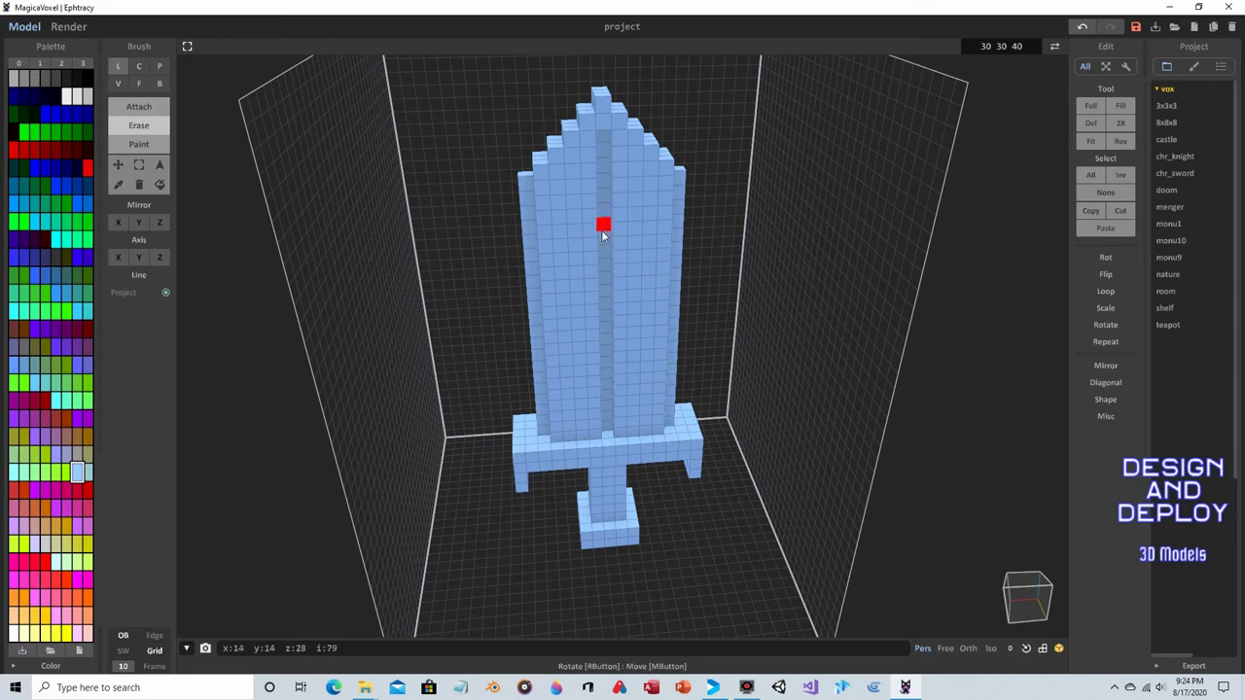
{"action": "right_click_drag", "start_coordinate": [600, 186], "coordinate": [857, 201]}
{"action": "right_click_drag", "start_coordinate": [750, 212], "coordinate": [645, 208]}
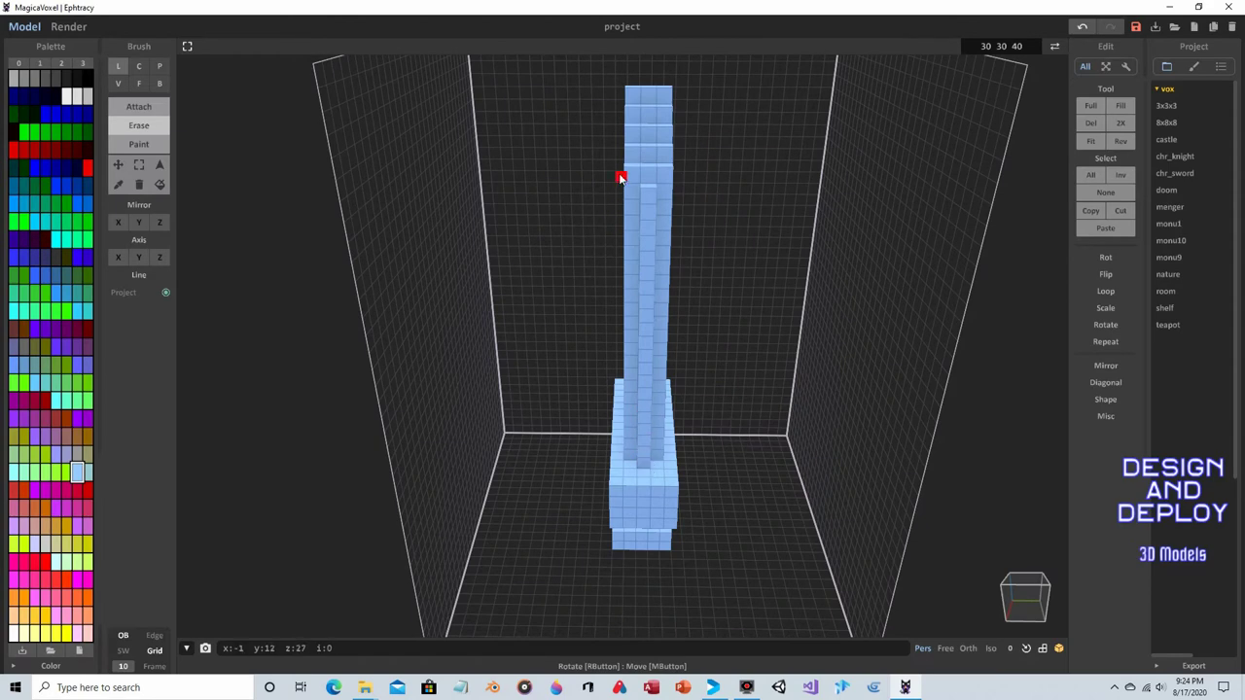
{"action": "right_click_drag", "start_coordinate": [678, 166], "coordinate": [630, 191]}
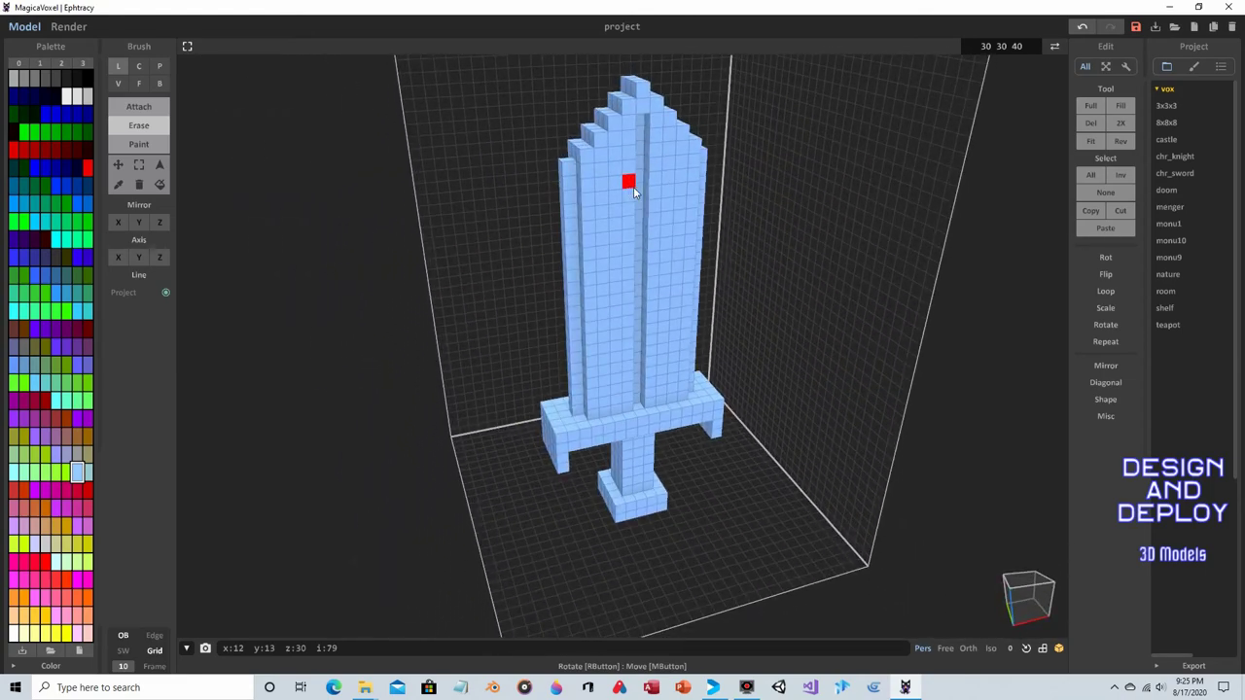
{"action": "right_click_drag", "start_coordinate": [735, 153], "coordinate": [713, 139]}
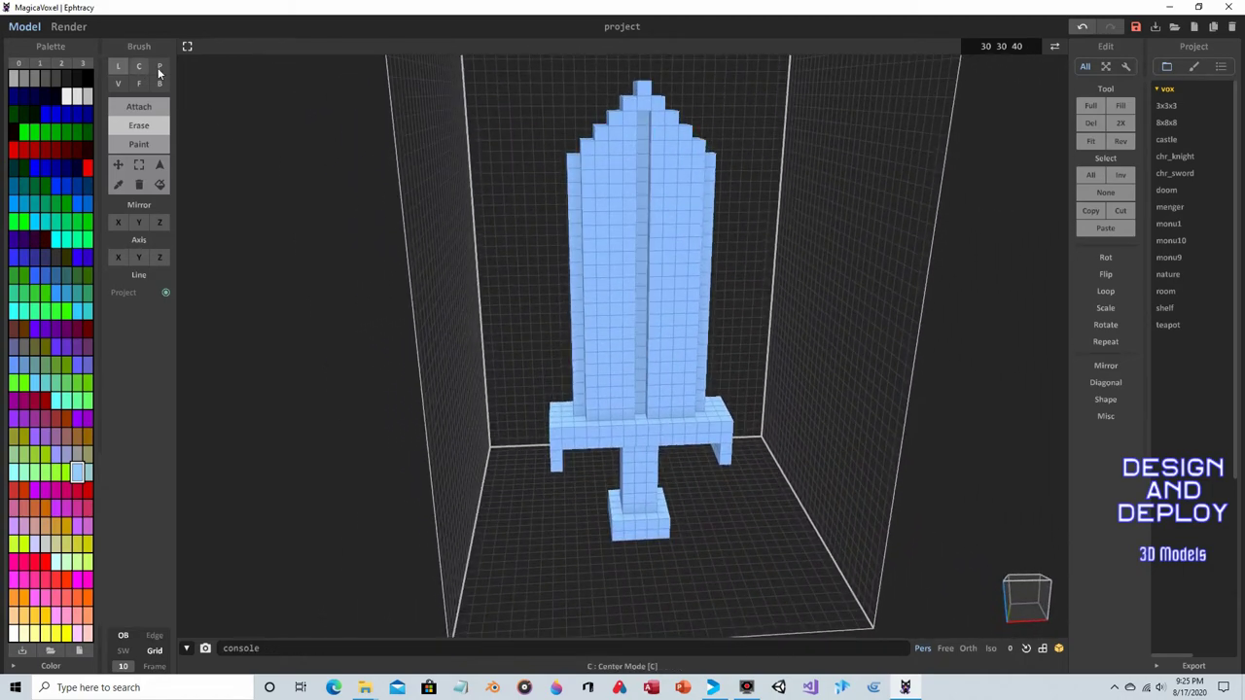
- Paint the crossguard's front face and the upper part of one end golden yellow (palette colour 12) with the Box brush
{"action": "left_click", "coordinate": [142, 145]}
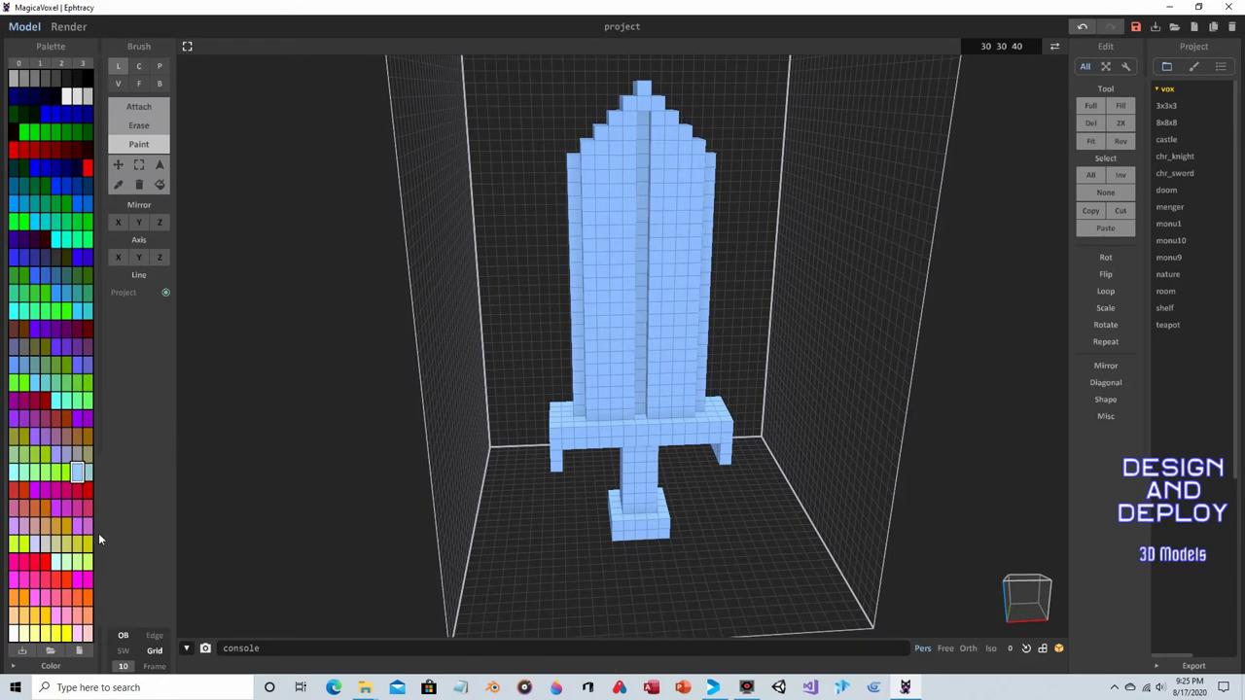
{"action": "left_click", "coordinate": [44, 616]}
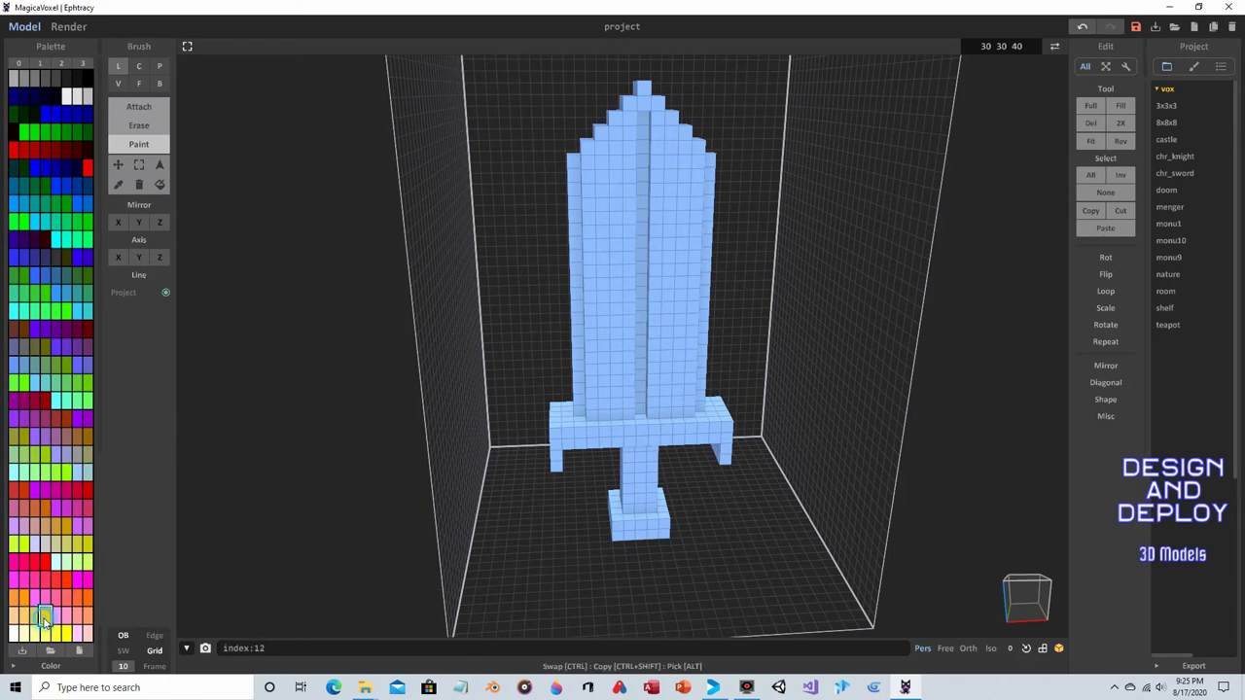
{"action": "right_click_drag", "start_coordinate": [477, 509], "coordinate": [450, 489]}
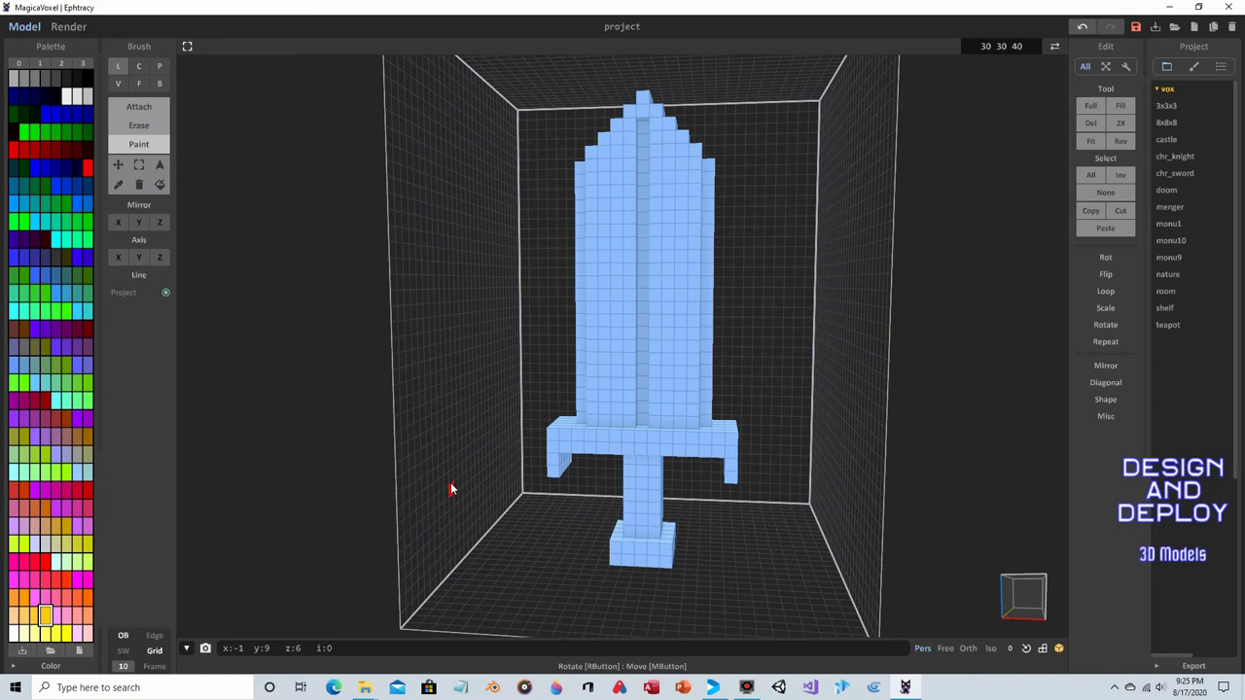
{"action": "left_click", "coordinate": [159, 84]}
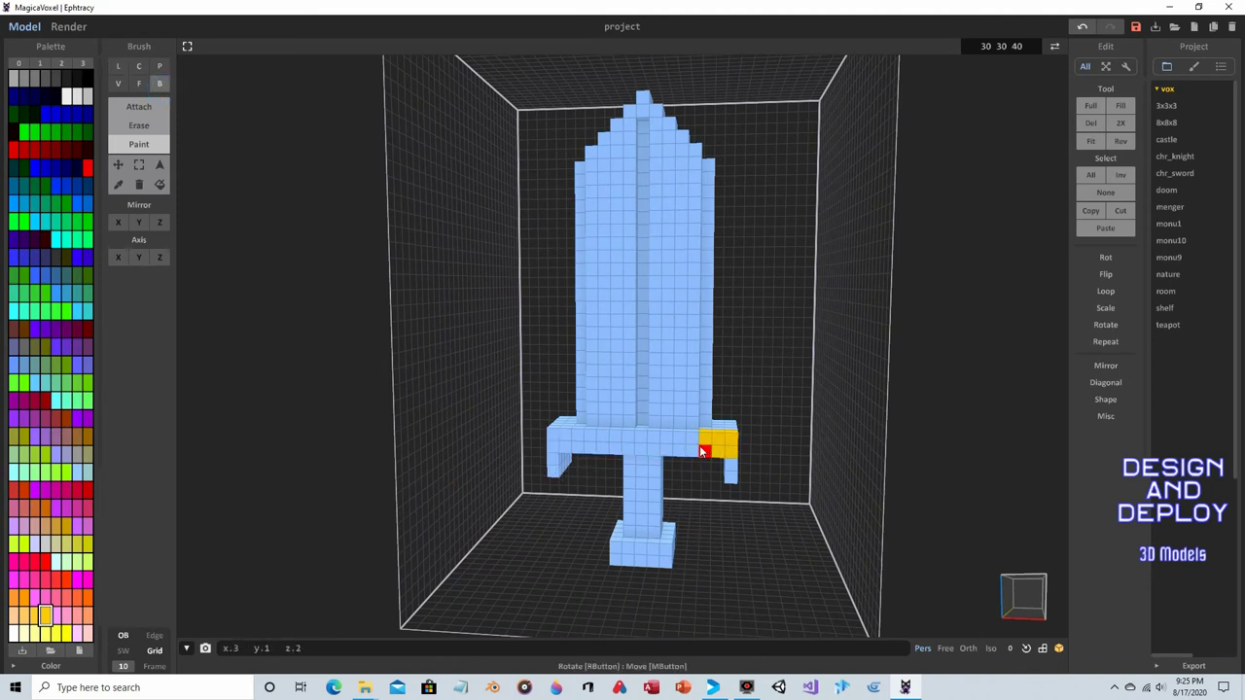
{"action": "right_click_drag", "start_coordinate": [631, 445], "coordinate": [664, 468]}
{"action": "left_click_drag", "start_coordinate": [667, 489], "coordinate": [679, 474]}
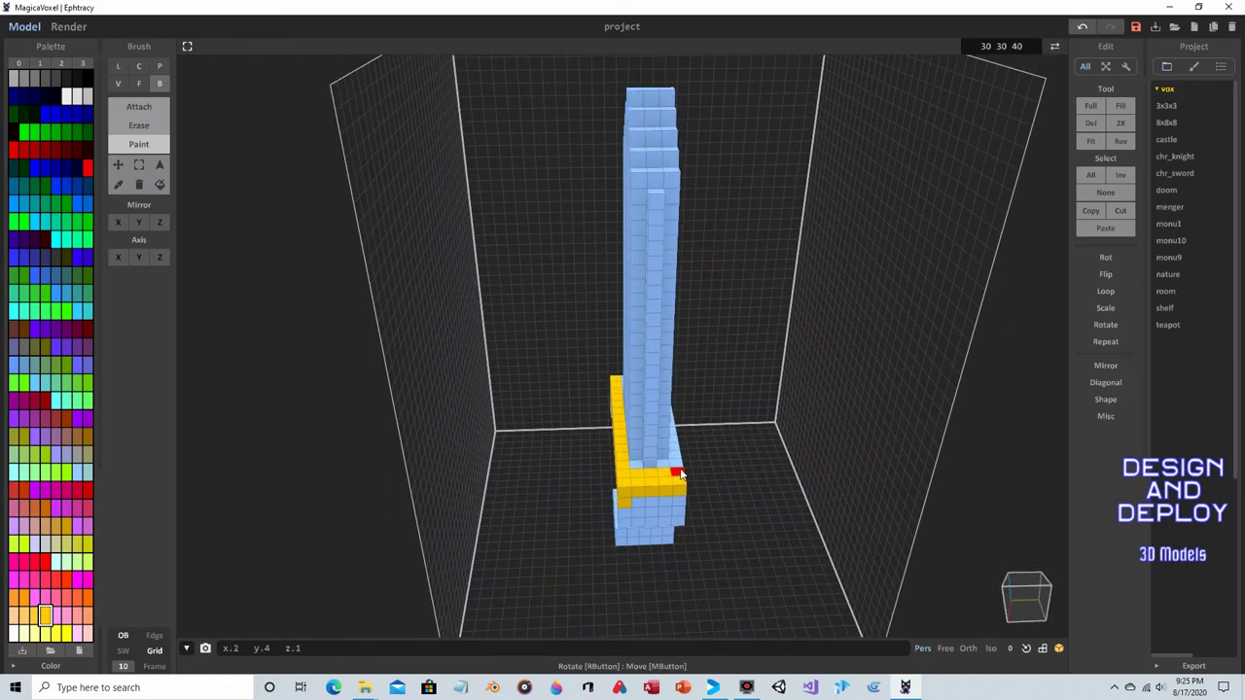
- Paint the crossguard's back face, opposite end and top surface the same golden yellow with the Box brush
{"action": "right_click_drag", "start_coordinate": [784, 420], "coordinate": [530, 469]}
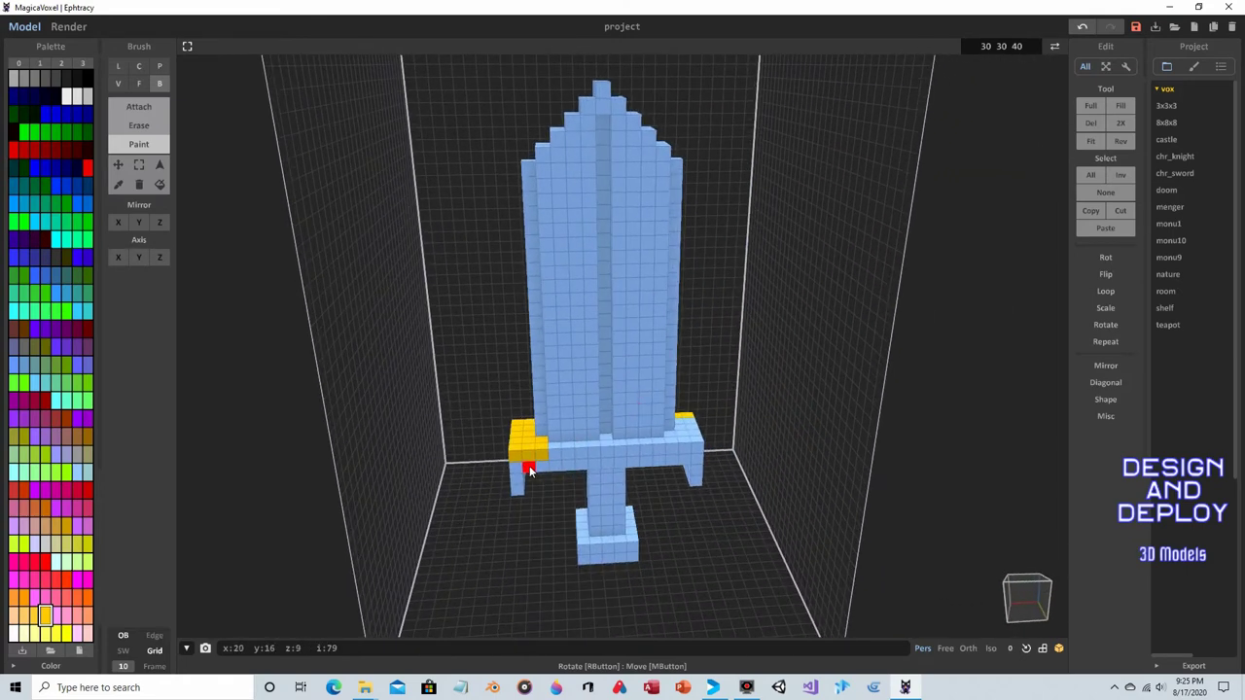
{"action": "left_click_drag", "start_coordinate": [518, 464], "coordinate": [669, 466]}
{"action": "right_click_drag", "start_coordinate": [695, 460], "coordinate": [601, 476]}
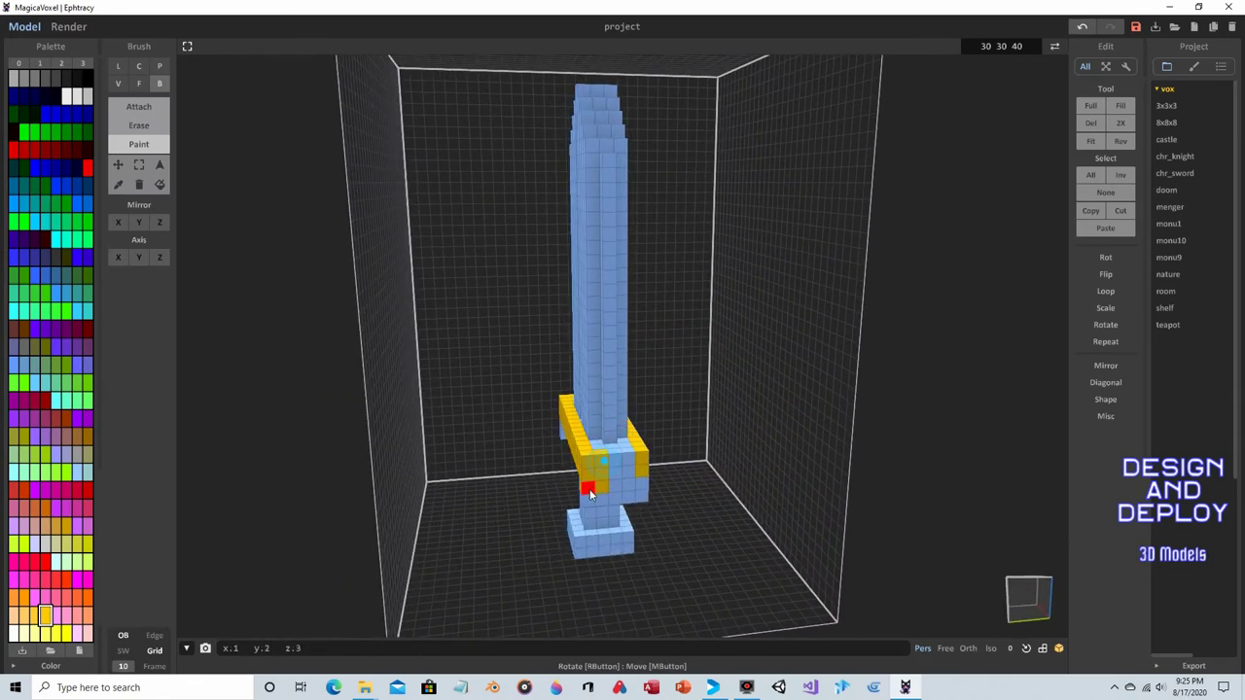
{"action": "left_click_drag", "start_coordinate": [638, 504], "coordinate": [589, 501]}
{"action": "right_click_drag", "start_coordinate": [641, 460], "coordinate": [643, 471]}
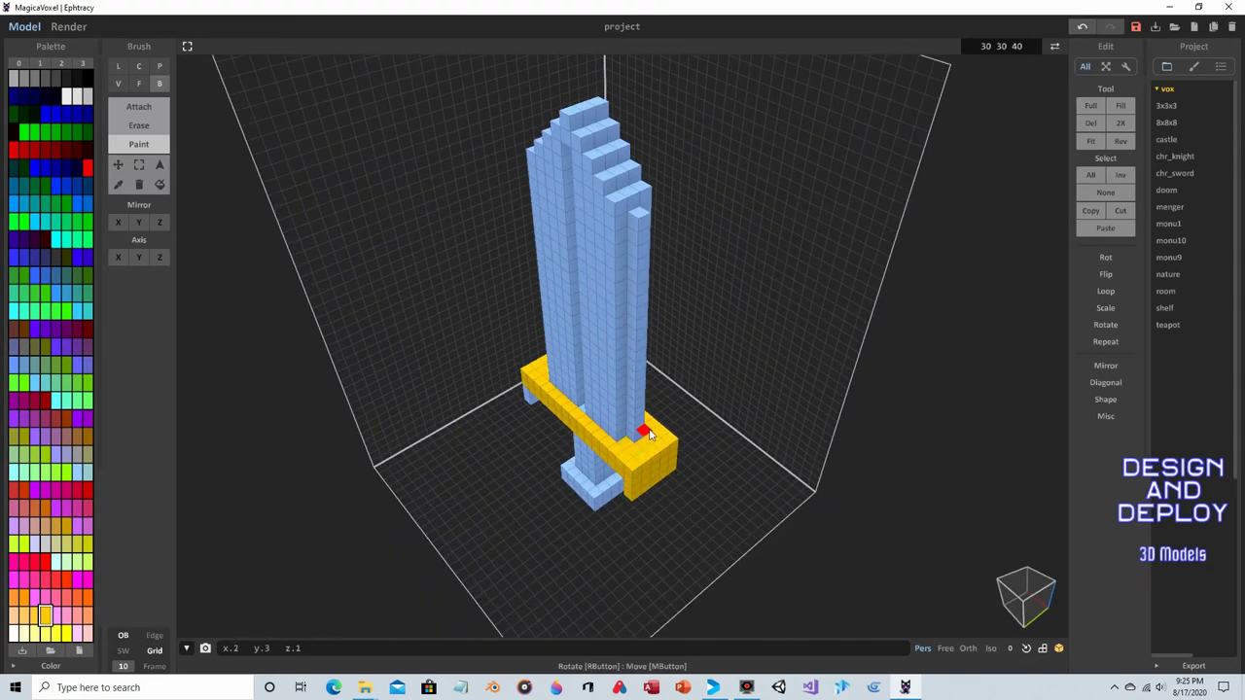
{"action": "mouse_move", "coordinate": [650, 443]}
{"action": "right_mouse_down"}
{"action": "mouse_move", "coordinate": [512, 431]}
{"action": "mouse_move", "coordinate": [681, 437]}
{"action": "mouse_move", "coordinate": [678, 425]}
{"action": "mouse_move", "coordinate": [624, 419]}
{"action": "mouse_move", "coordinate": [728, 453]}
{"action": "right_mouse_up"}
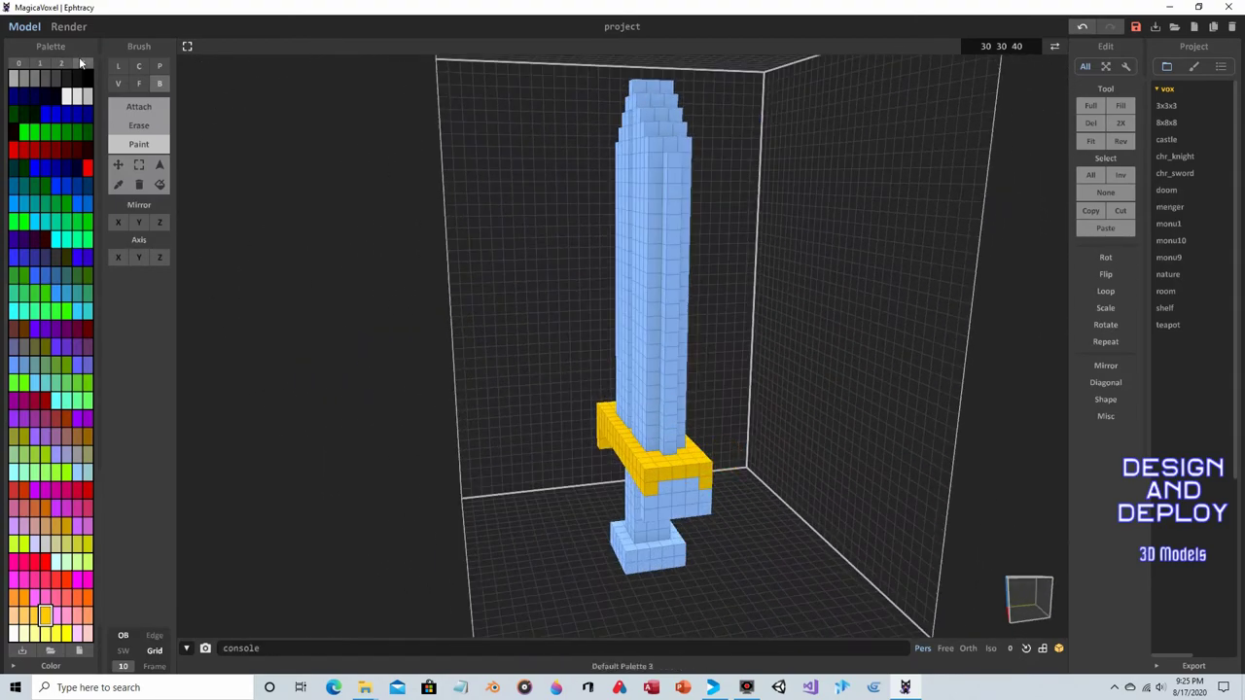
- Paint the crossguard's remaining end and underside faces golden yellow with the Face brush
{"action": "left_click", "coordinate": [137, 83]}
{"action": "right_click_drag", "start_coordinate": [489, 331], "coordinate": [536, 484]}
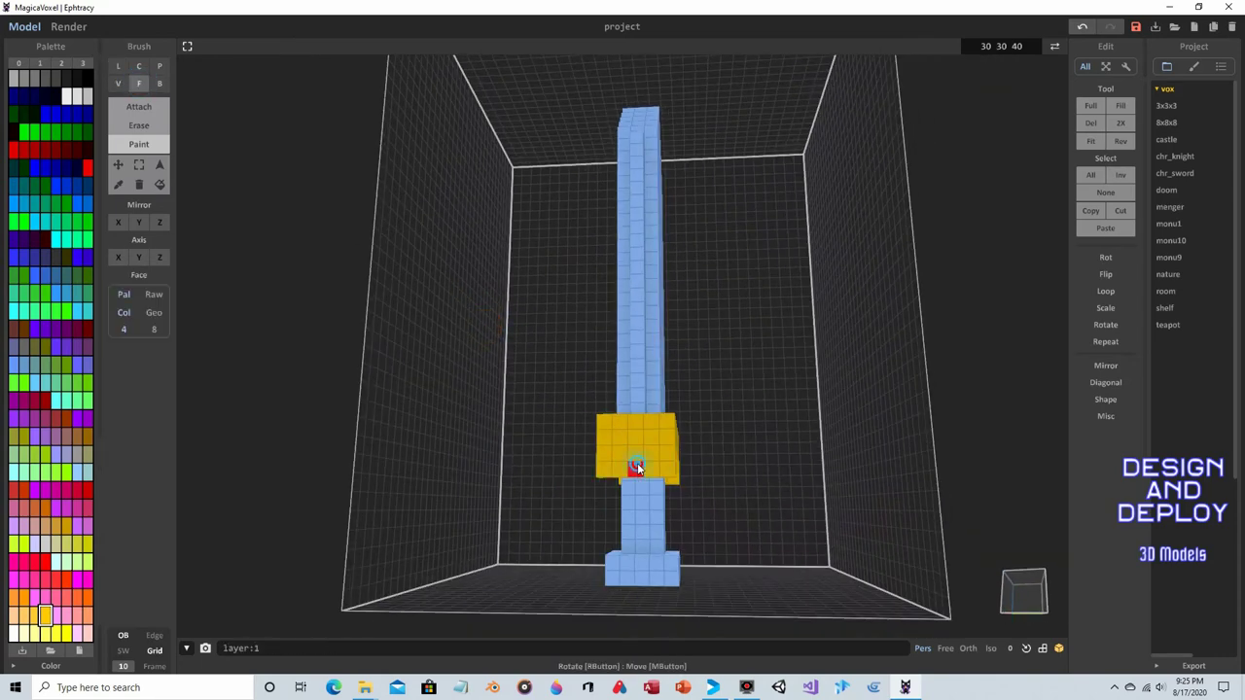
{"action": "right_click_drag", "start_coordinate": [636, 470], "coordinate": [699, 418]}
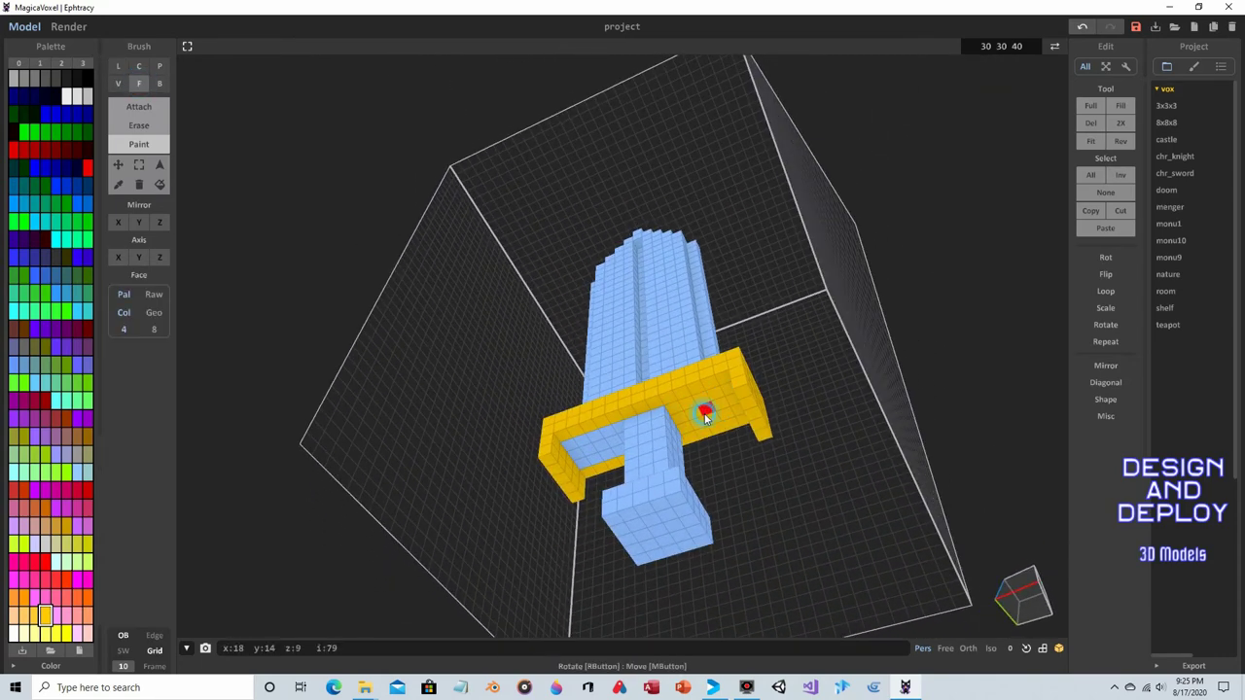
- Finish the crossguard's underside and paint all faces of the pommel golden yellow with the Face brush
{"action": "right_click_drag", "start_coordinate": [603, 483], "coordinate": [667, 537]}
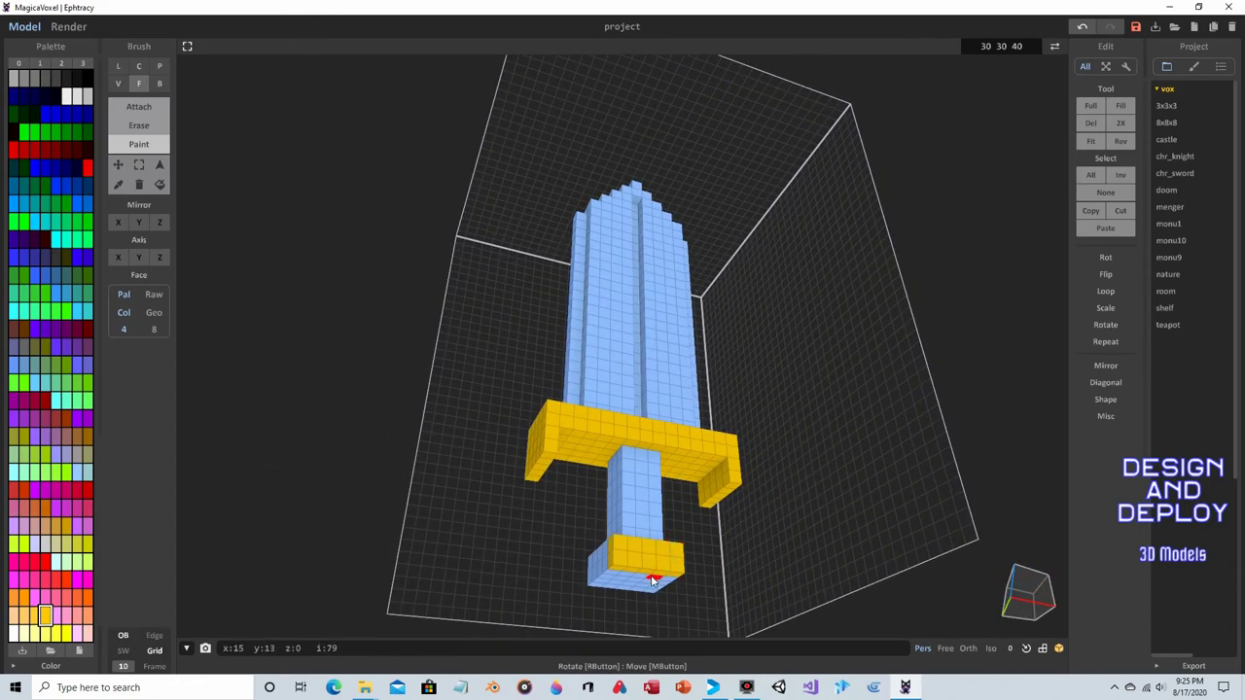
{"action": "right_click_drag", "start_coordinate": [652, 581], "coordinate": [684, 511]}
{"action": "right_click_drag", "start_coordinate": [580, 503], "coordinate": [745, 575]}
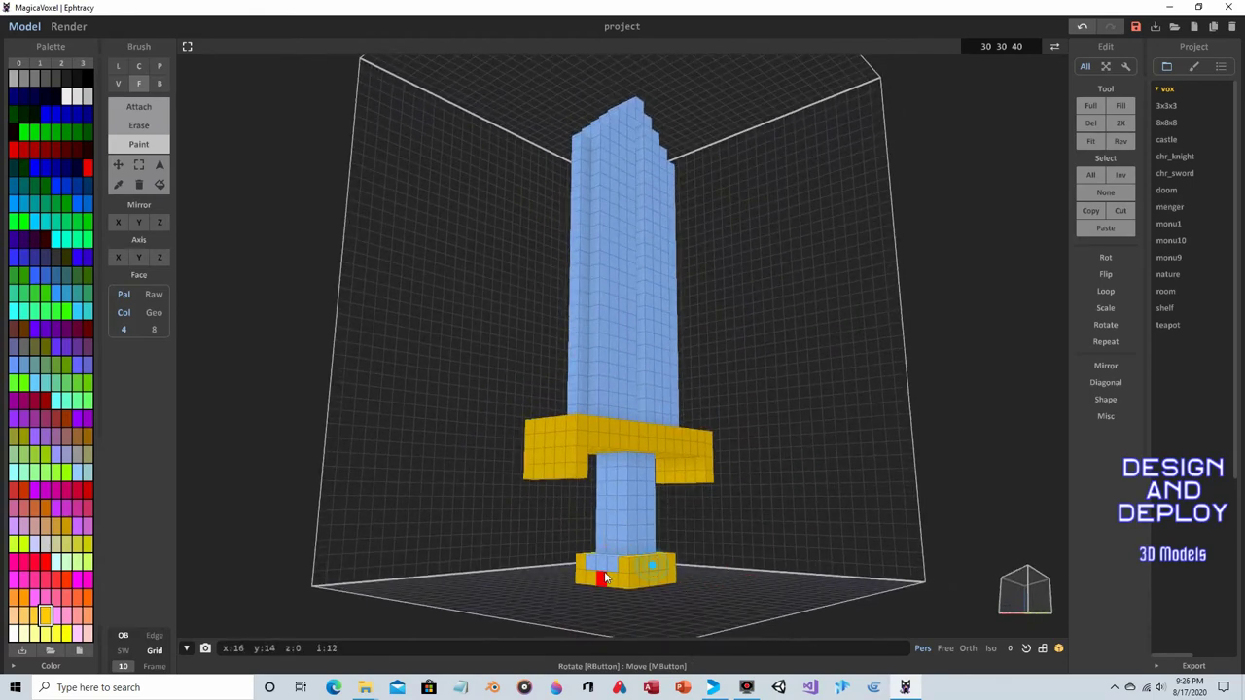
{"action": "right_click_drag", "start_coordinate": [606, 565], "coordinate": [659, 444]}
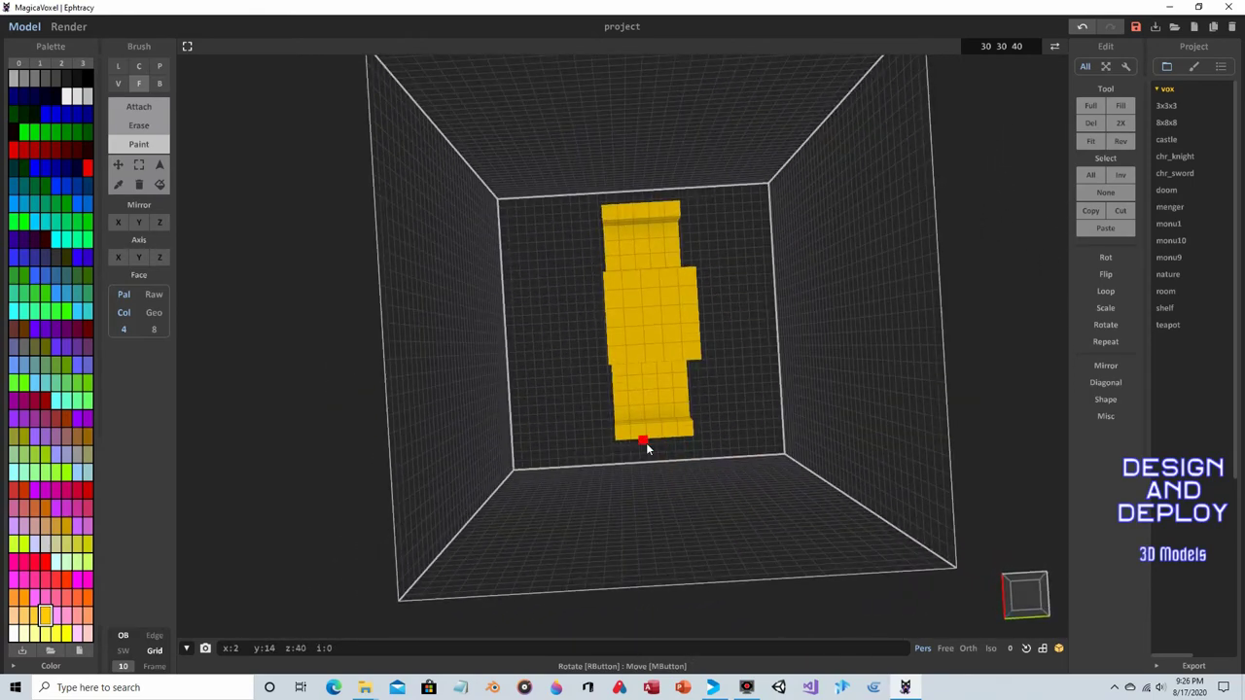
- Paint a centred 3 × 3 voxel red square on the pommel's underside with the Box brush
{"action": "left_click", "coordinate": [161, 85]}
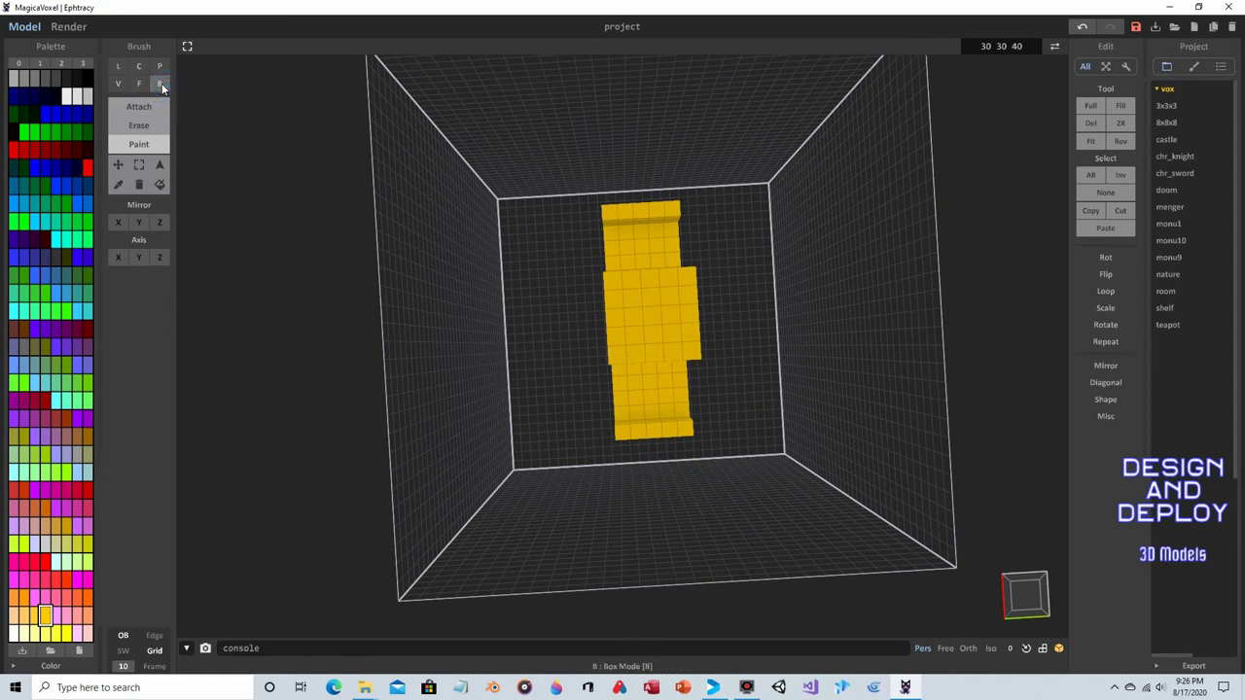
{"action": "left_click", "coordinate": [16, 153]}
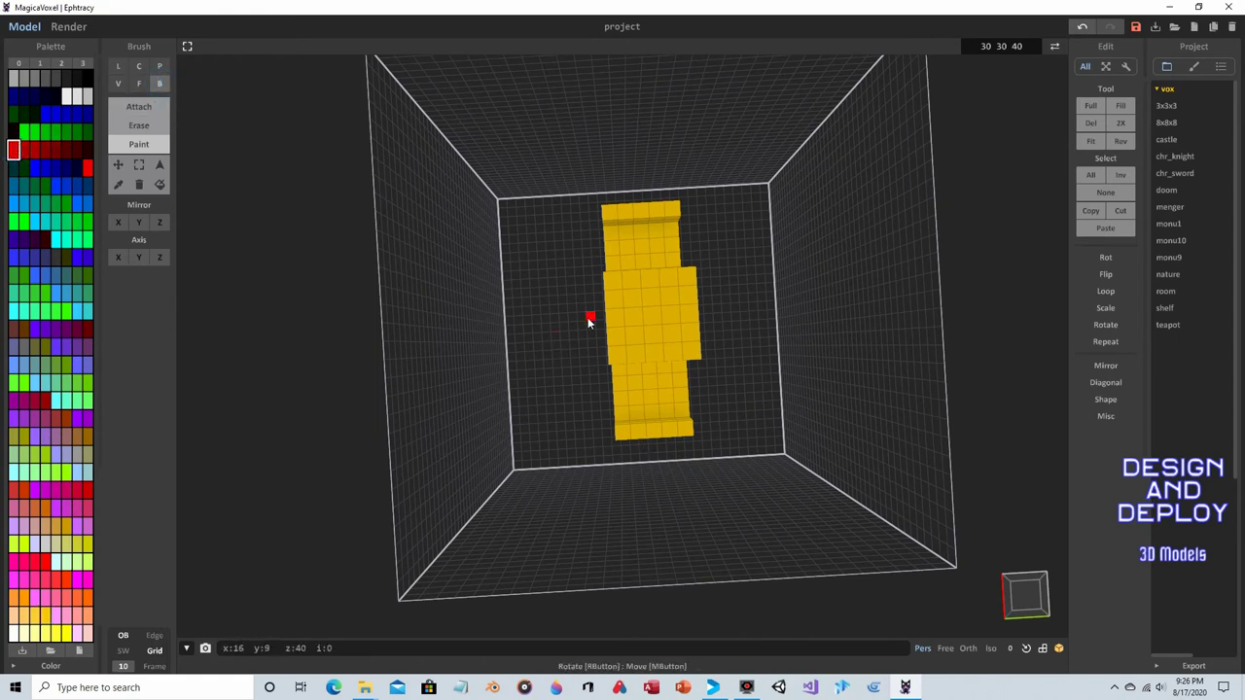
{"action": "left_click", "coordinate": [632, 300]}
{"action": "left_click_drag", "start_coordinate": [633, 306], "coordinate": [664, 333]}
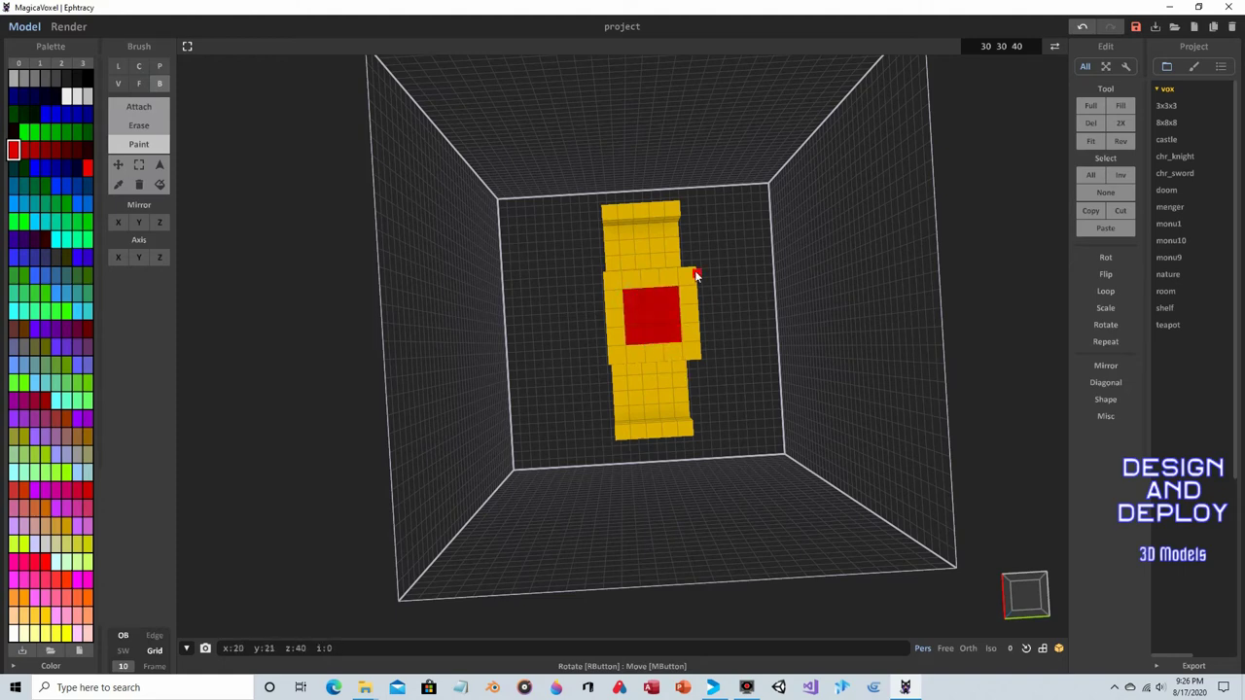
{"action": "right_click_drag", "start_coordinate": [697, 245], "coordinate": [869, 436]}
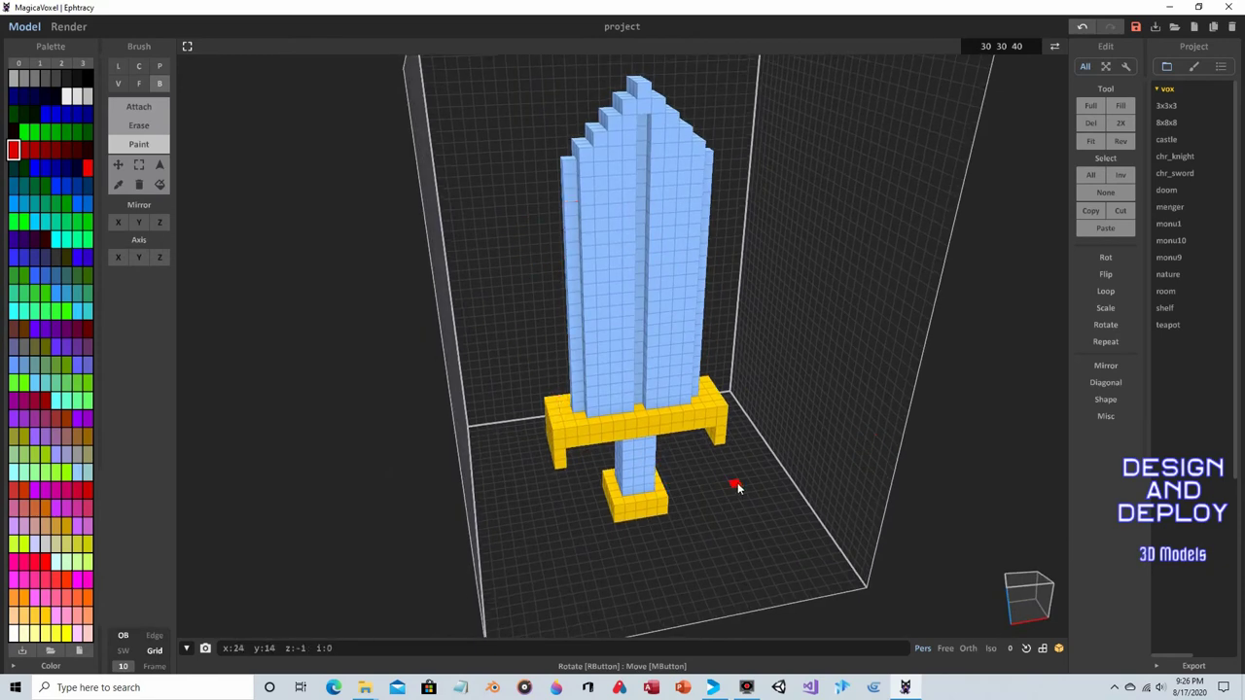
{"action": "right_click_drag", "start_coordinate": [736, 486], "coordinate": [717, 437]}
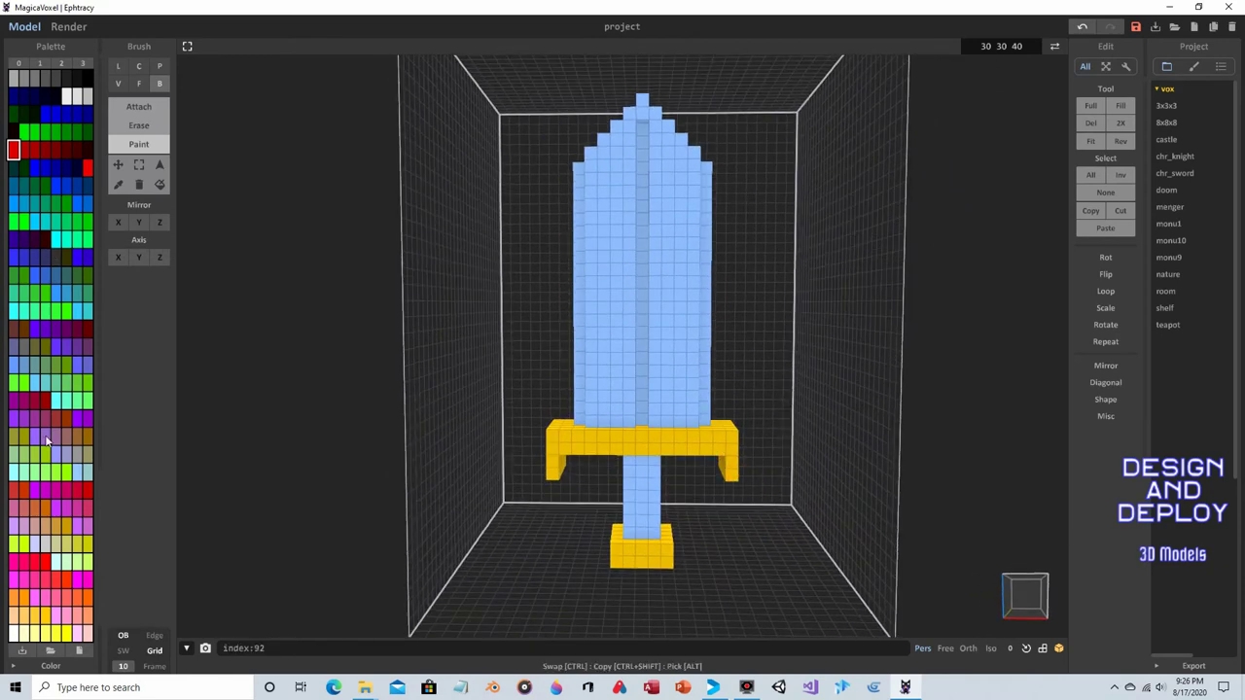
- Paint all four sides of the grip dark brown with the Face brush
{"action": "left_click", "coordinate": [23, 330]}
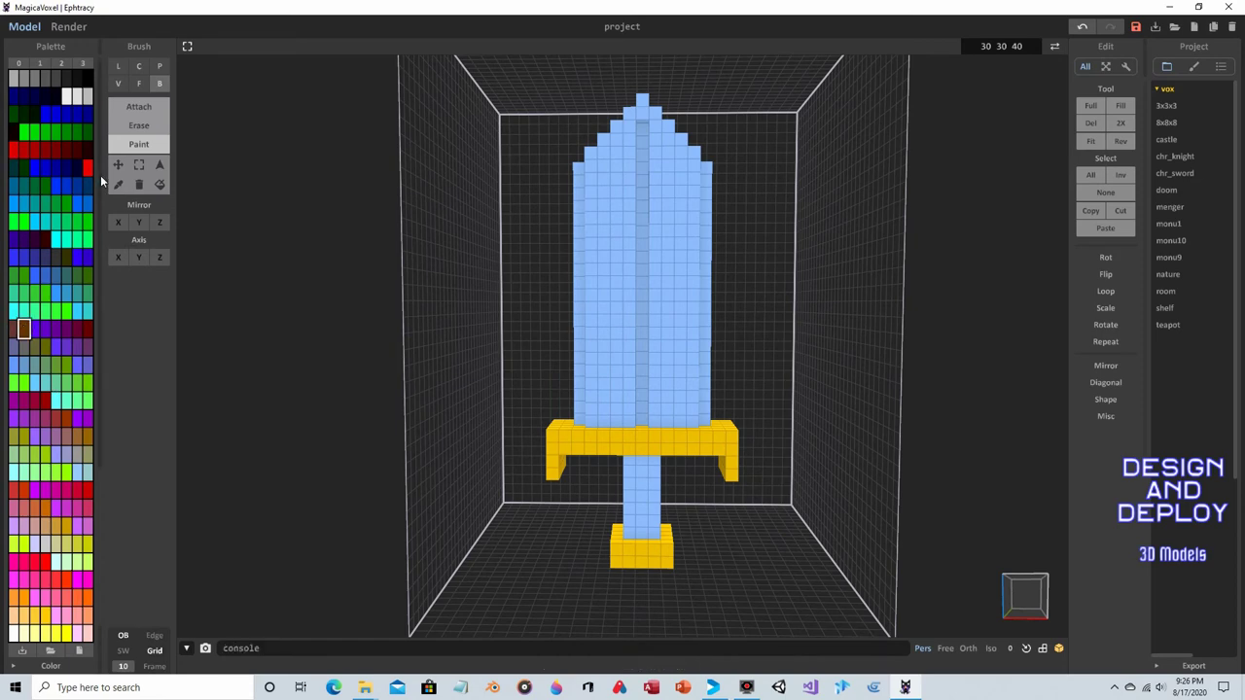
{"action": "left_click", "coordinate": [139, 82]}
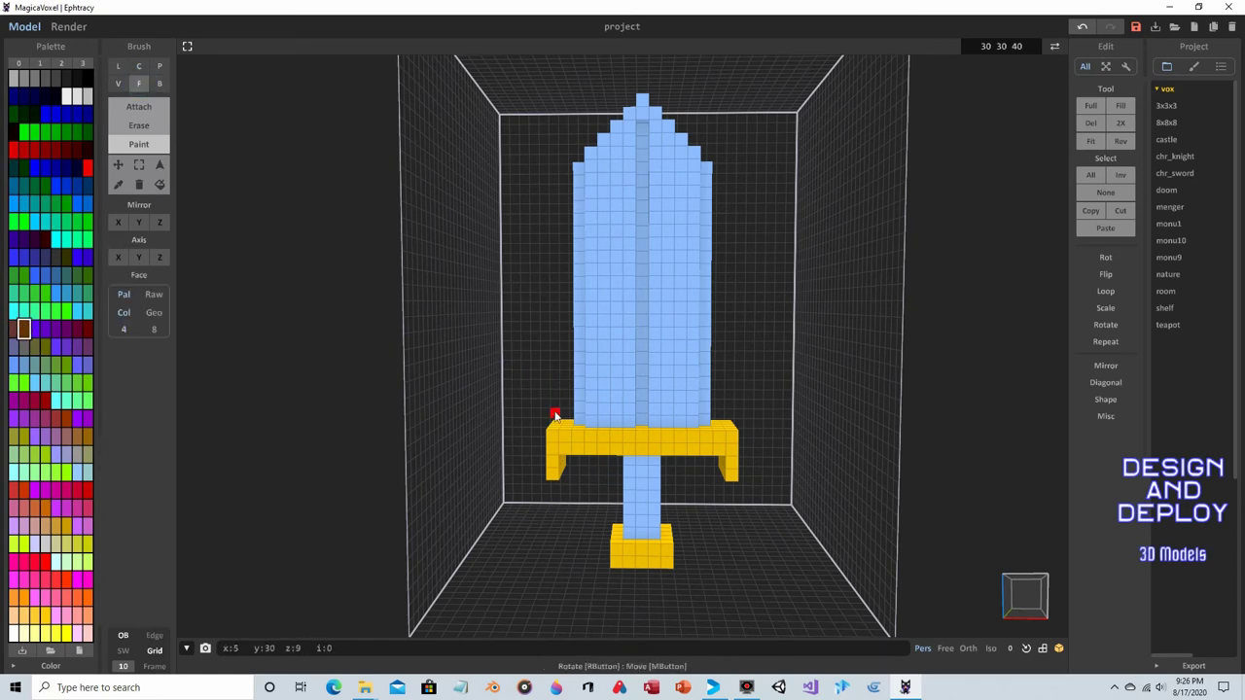
{"action": "left_click", "coordinate": [641, 501]}
{"action": "mouse_move", "coordinate": [641, 501]}
{"action": "right_mouse_down"}
{"action": "mouse_move", "coordinate": [798, 475]}
{"action": "mouse_move", "coordinate": [606, 481]}
{"action": "mouse_move", "coordinate": [628, 492]}
{"action": "right_mouse_up"}
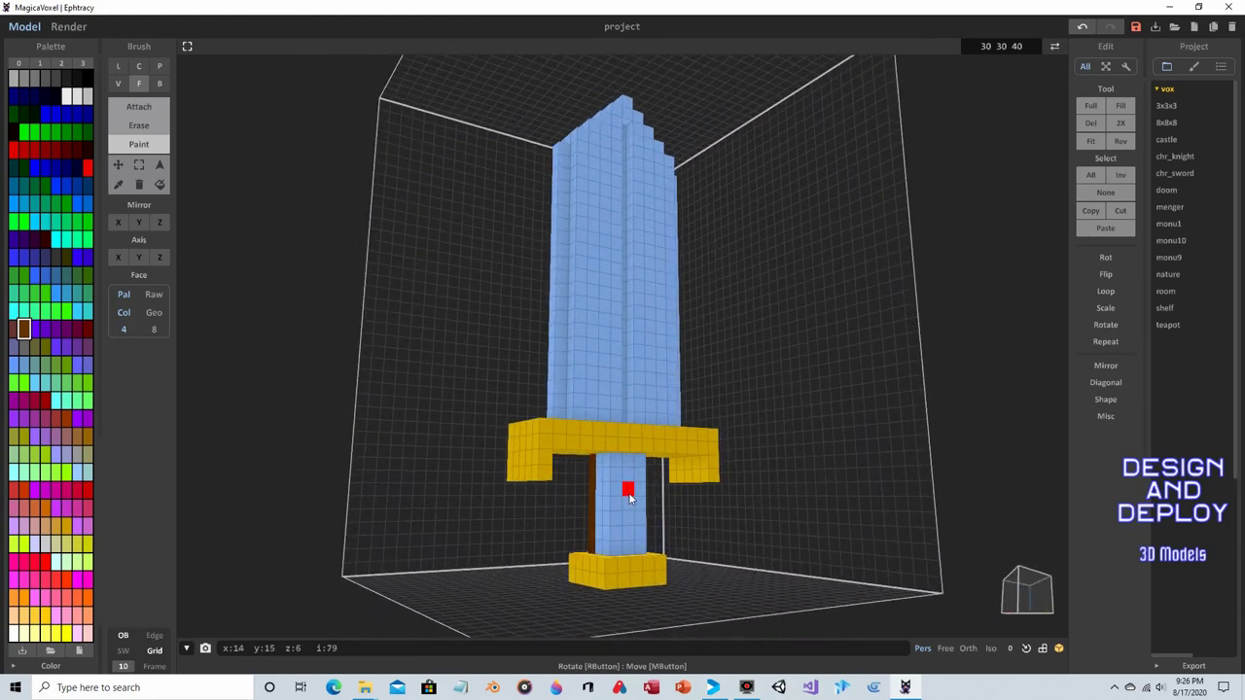
{"action": "left_click", "coordinate": [628, 492]}
{"action": "left_click", "coordinate": [600, 504]}
{"action": "mouse_move", "coordinate": [691, 520]}
{"action": "right_mouse_down"}
{"action": "mouse_move", "coordinate": [537, 517]}
{"action": "mouse_move", "coordinate": [729, 431]}
{"action": "mouse_move", "coordinate": [551, 479]}
{"action": "mouse_move", "coordinate": [569, 477]}
{"action": "mouse_move", "coordinate": [573, 380]}
{"action": "mouse_move", "coordinate": [603, 347]}
{"action": "mouse_move", "coordinate": [742, 289]}
{"action": "mouse_move", "coordinate": [741, 255]}
{"action": "mouse_move", "coordinate": [725, 289]}
{"action": "mouse_move", "coordinate": [684, 311]}
{"action": "mouse_move", "coordinate": [411, 305]}
{"action": "mouse_move", "coordinate": [740, 318]}
{"action": "right_mouse_up"}
{"action": "left_click", "coordinate": [601, 525]}
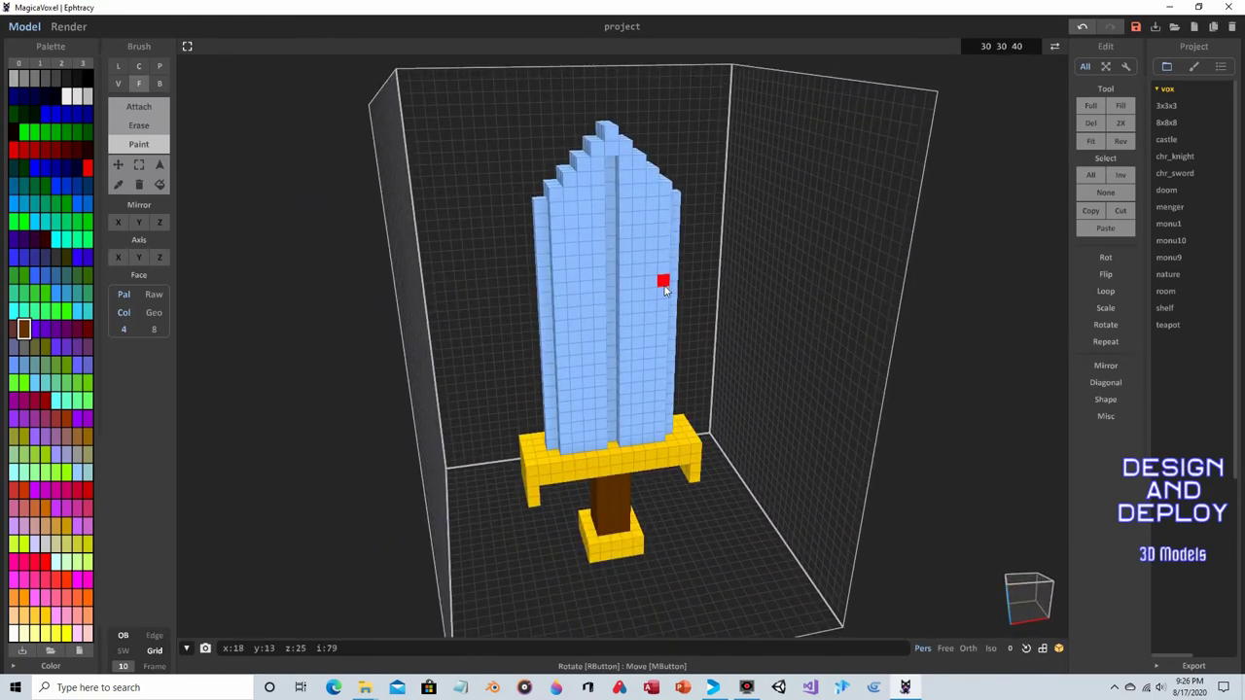
- Paint the ridges down both narrow edges of the blade white (palette colour 246) with the Line brush
{"action": "left_click", "coordinate": [66, 96]}
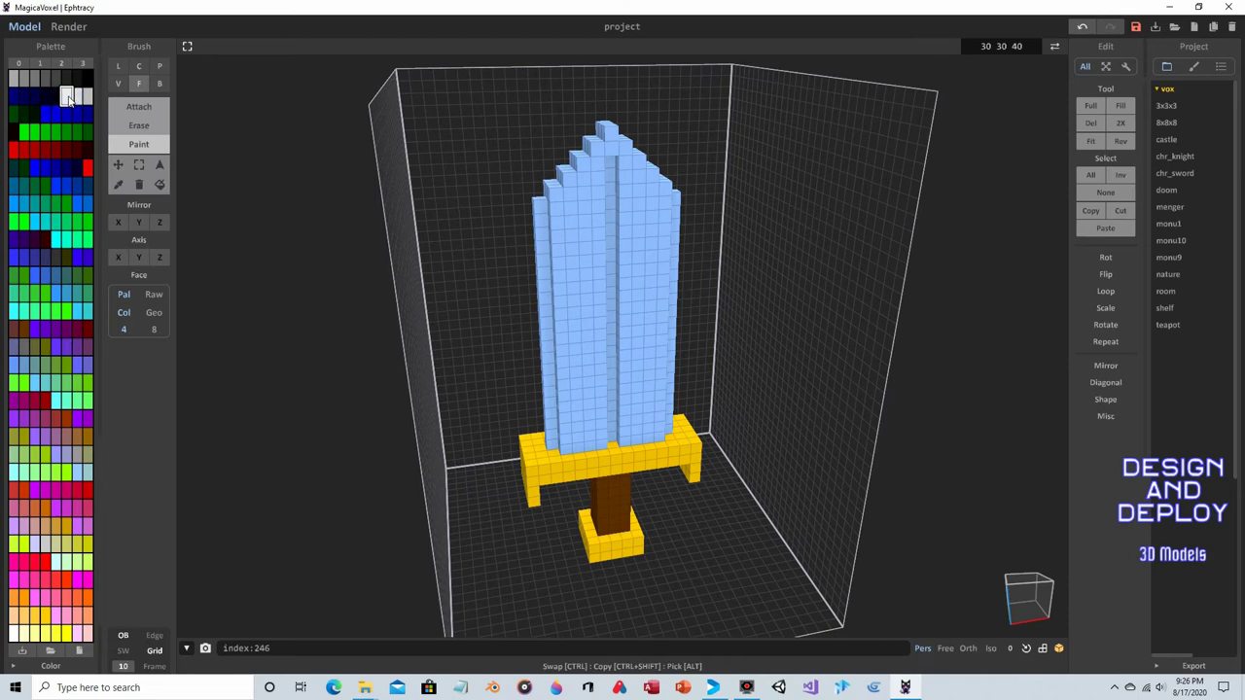
{"action": "right_click_drag", "start_coordinate": [465, 226], "coordinate": [511, 229]}
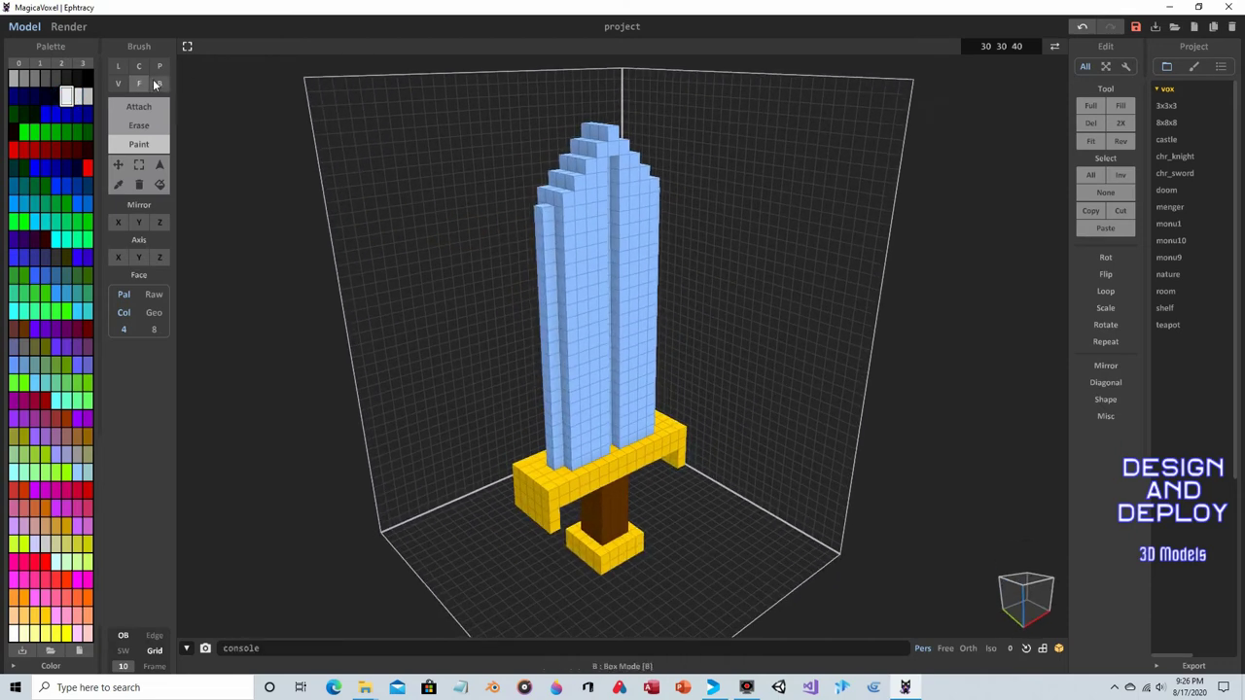
{"action": "left_click", "coordinate": [119, 68]}
{"action": "mouse_move", "coordinate": [537, 210]}
{"action": "left_mouse_down"}
{"action": "mouse_move", "coordinate": [533, 394]}
{"action": "mouse_move", "coordinate": [552, 469]}
{"action": "left_mouse_up"}
{"action": "right_click_drag", "start_coordinate": [832, 259], "coordinate": [676, 208]}
{"action": "left_click_drag", "start_coordinate": [676, 208], "coordinate": [670, 461]}
{"action": "mouse_move", "coordinate": [810, 119]}
{"action": "right_mouse_down"}
{"action": "mouse_move", "coordinate": [840, 166]}
{"action": "mouse_move", "coordinate": [884, 195]}
{"action": "mouse_move", "coordinate": [939, 201]}
{"action": "right_mouse_up"}
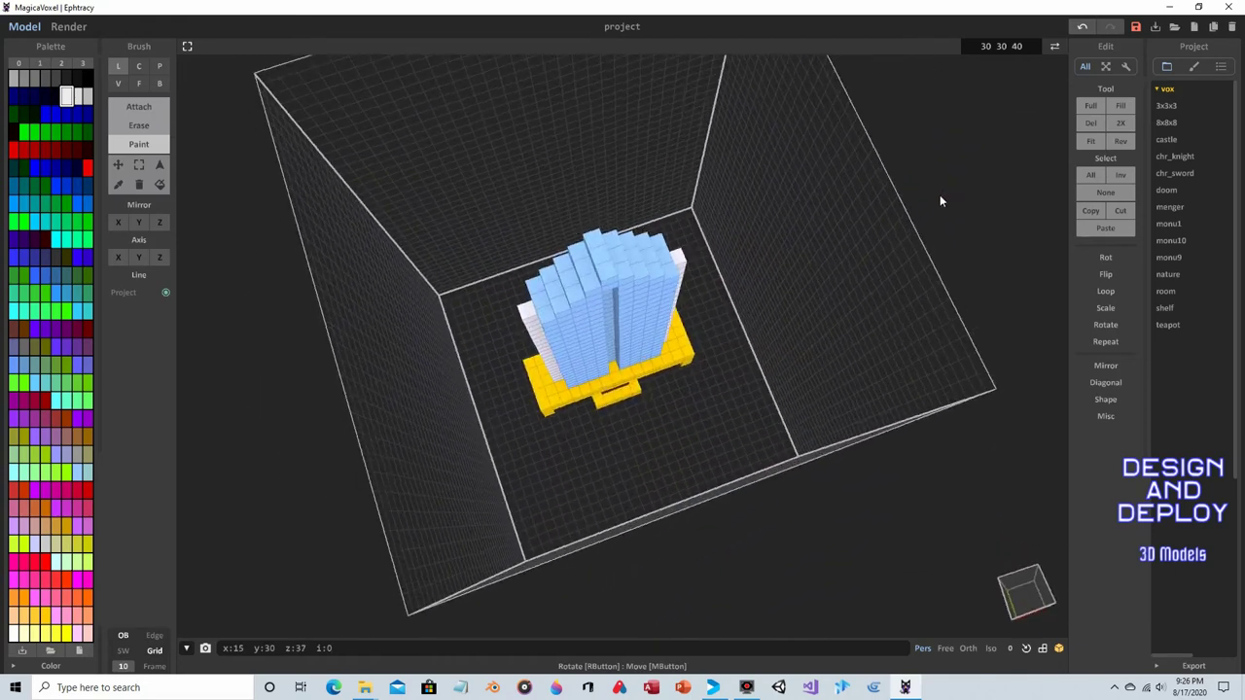
- Paint a one-voxel-wide white line along the centre of the blade's stepped tip, undoing a stray stroke
{"action": "mouse_move", "coordinate": [539, 293]}
{"action": "left_mouse_down"}
{"action": "mouse_move", "coordinate": [574, 294]}
{"action": "mouse_move", "coordinate": [583, 264]}
{"action": "mouse_move", "coordinate": [655, 244]}
{"action": "mouse_move", "coordinate": [676, 258]}
{"action": "left_mouse_up"}
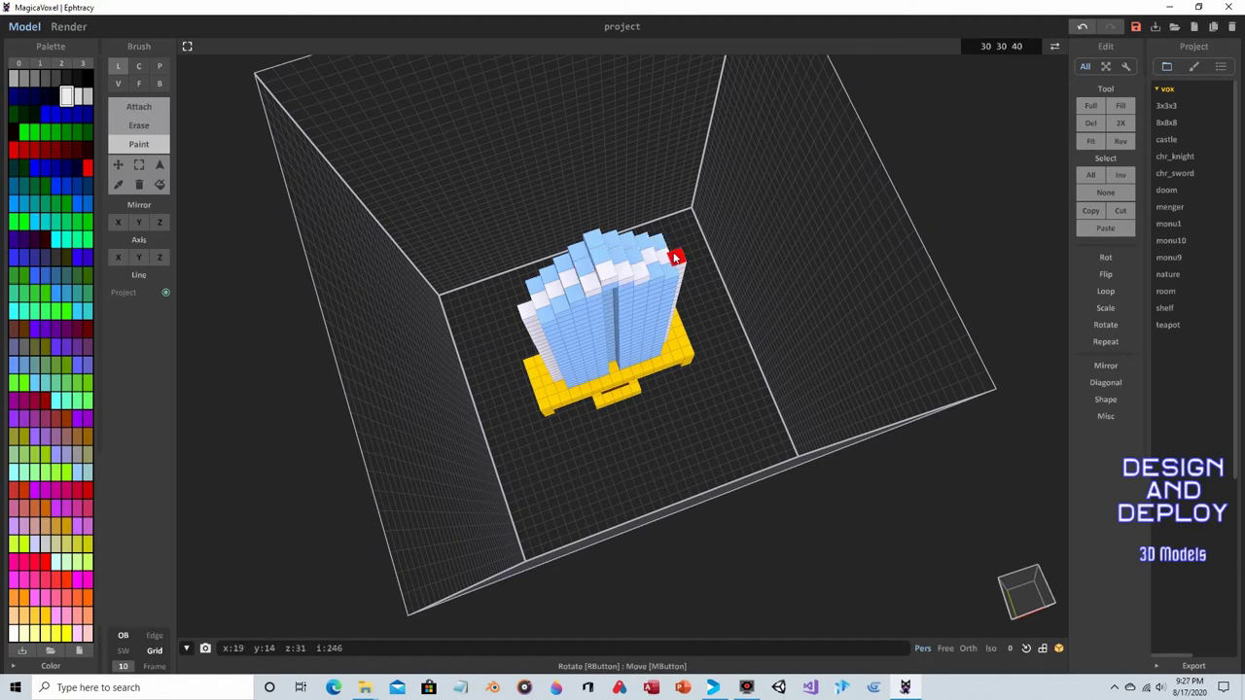
{"action": "mouse_move", "coordinate": [676, 258]}
{"action": "right_mouse_down"}
{"action": "mouse_move", "coordinate": [709, 256]}
{"action": "mouse_move", "coordinate": [520, 225]}
{"action": "mouse_move", "coordinate": [667, 286]}
{"action": "right_mouse_up"}
{"action": "left_click", "coordinate": [1082, 26]}
{"action": "mouse_move", "coordinate": [650, 281]}
{"action": "left_mouse_down"}
{"action": "mouse_move", "coordinate": [692, 311]}
{"action": "mouse_move", "coordinate": [579, 284]}
{"action": "mouse_move", "coordinate": [619, 261]}
{"action": "mouse_move", "coordinate": [568, 255]}
{"action": "mouse_move", "coordinate": [613, 289]}
{"action": "left_mouse_up"}
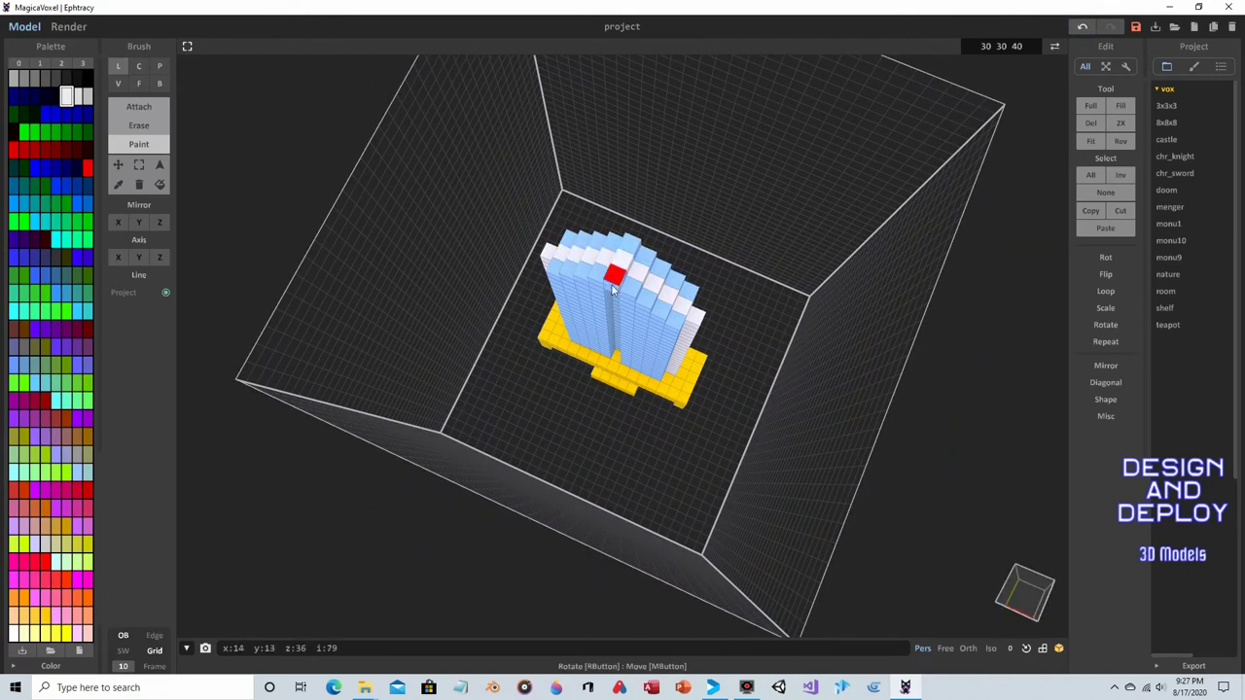
{"action": "right_click_drag", "start_coordinate": [613, 289], "coordinate": [570, 204]}
{"action": "mouse_move", "coordinate": [633, 250]}
{"action": "right_mouse_down"}
{"action": "mouse_move", "coordinate": [707, 275]}
{"action": "mouse_move", "coordinate": [675, 266]}
{"action": "right_mouse_up"}
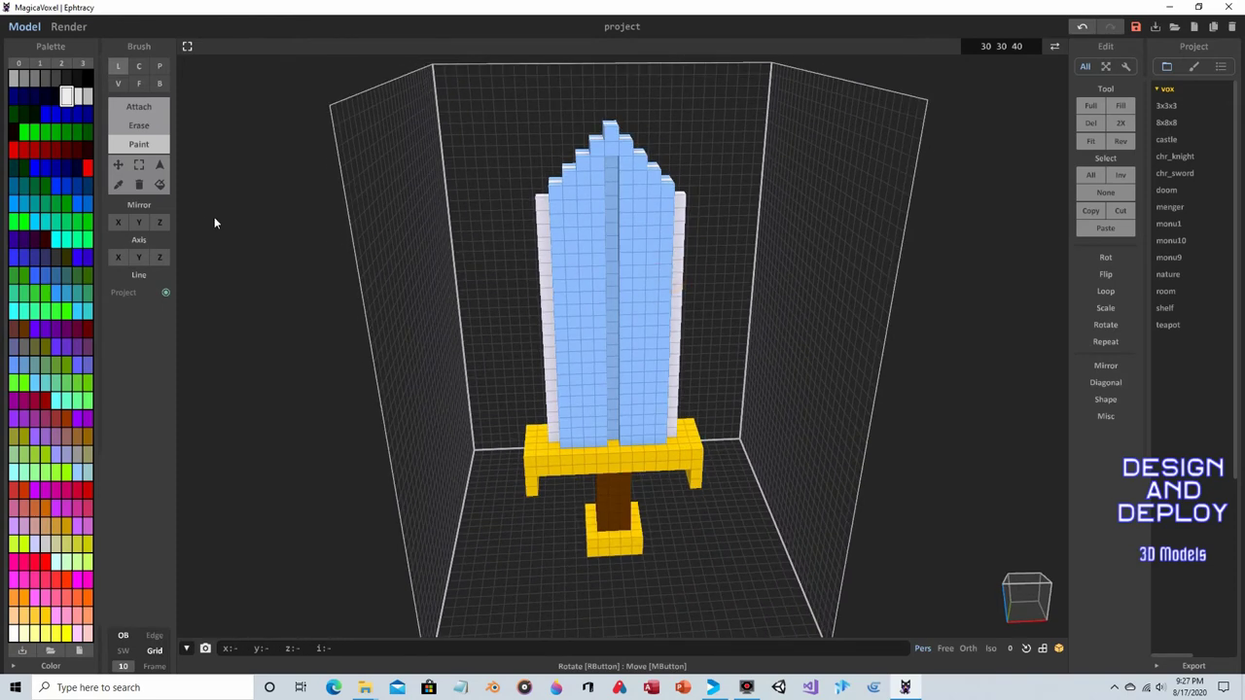
- Paint the blade's broad faces on either side of the centre groove light grey with the Face brush
{"action": "left_click", "coordinate": [87, 99]}
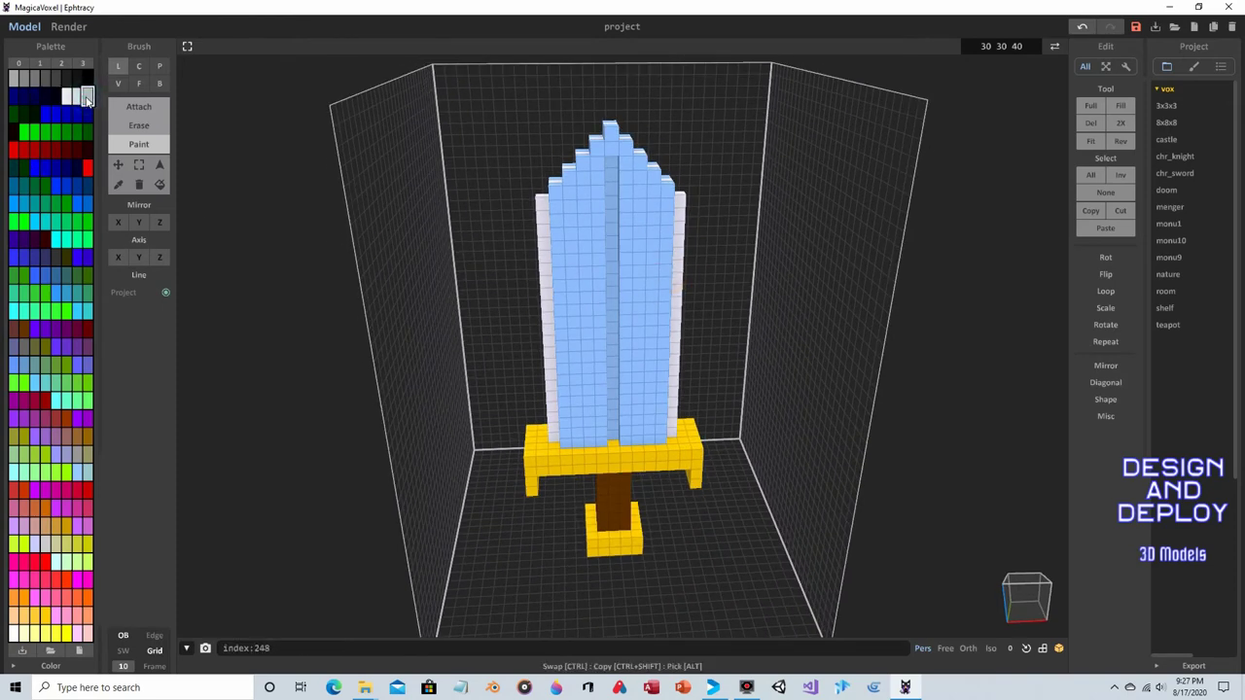
{"action": "left_click", "coordinate": [14, 78]}
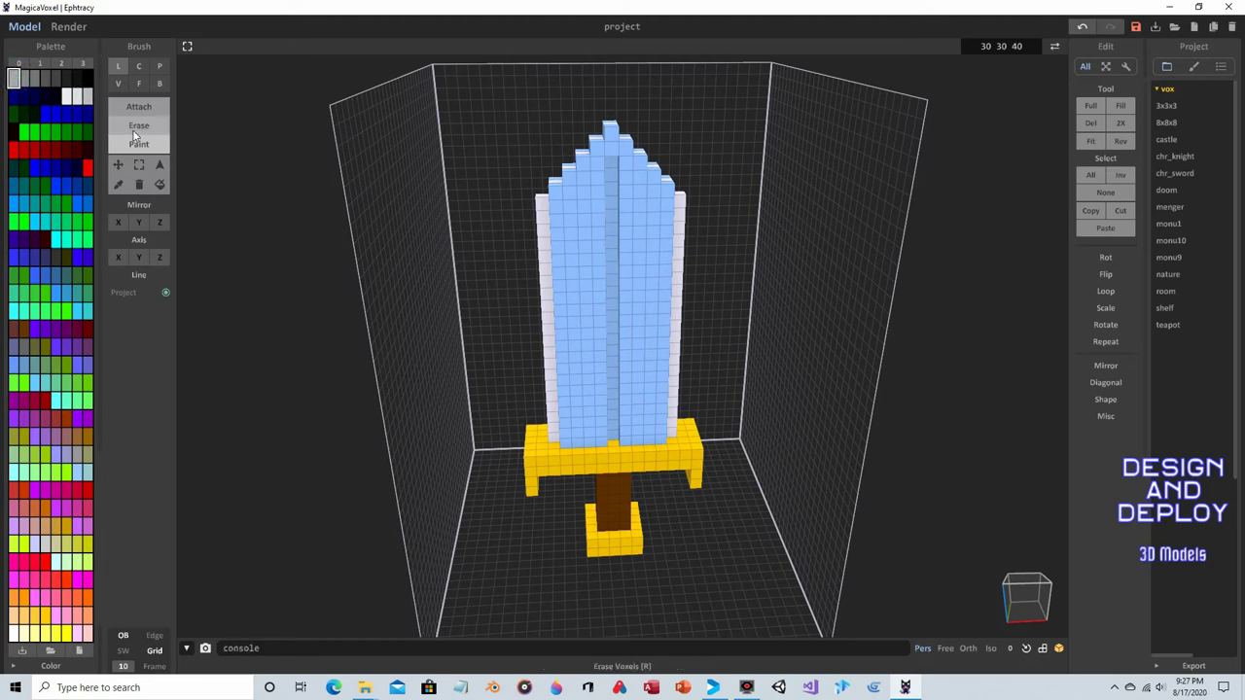
{"action": "left_click", "coordinate": [139, 84]}
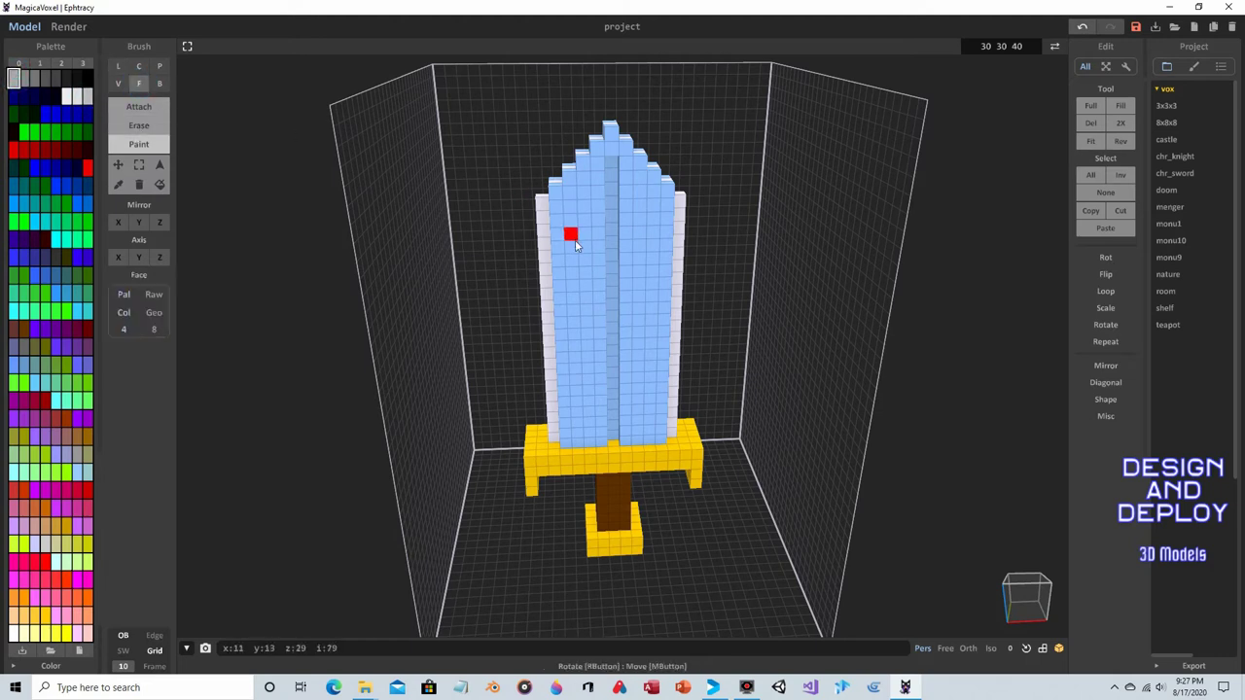
{"action": "left_click", "coordinate": [572, 275]}
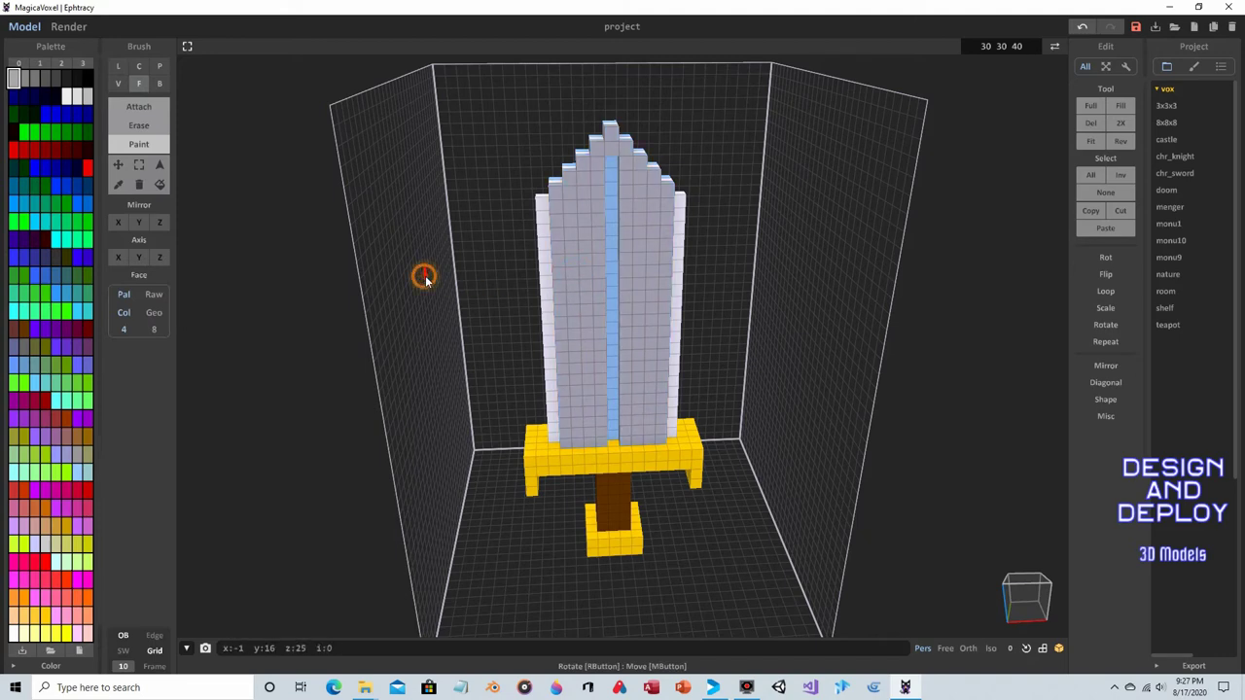
{"action": "key", "text": "ctrl+z"}
{"action": "right_click_drag", "start_coordinate": [422, 278], "coordinate": [716, 278]}
{"action": "left_click", "coordinate": [671, 269]}
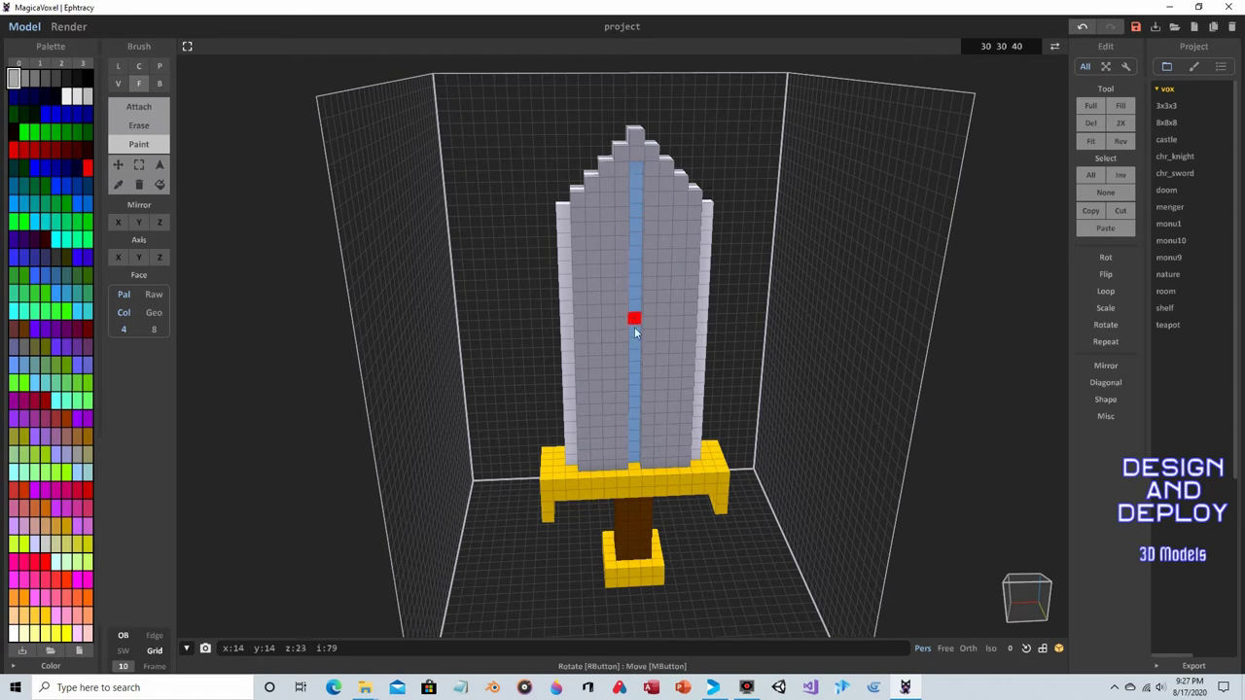
- Paint the blade's centre groove dark grey (palette colour 252) with the Line brush, from the tip down to the crossguard
{"action": "left_click", "coordinate": [45, 78]}
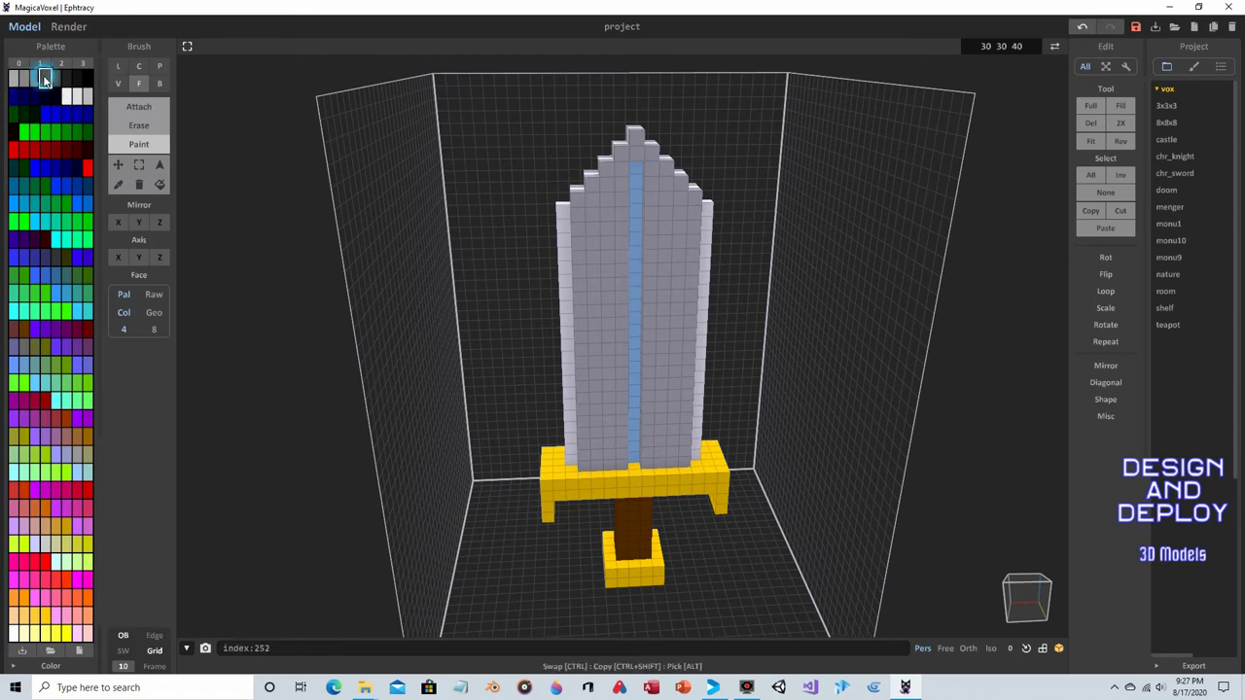
{"action": "left_click", "coordinate": [117, 65]}
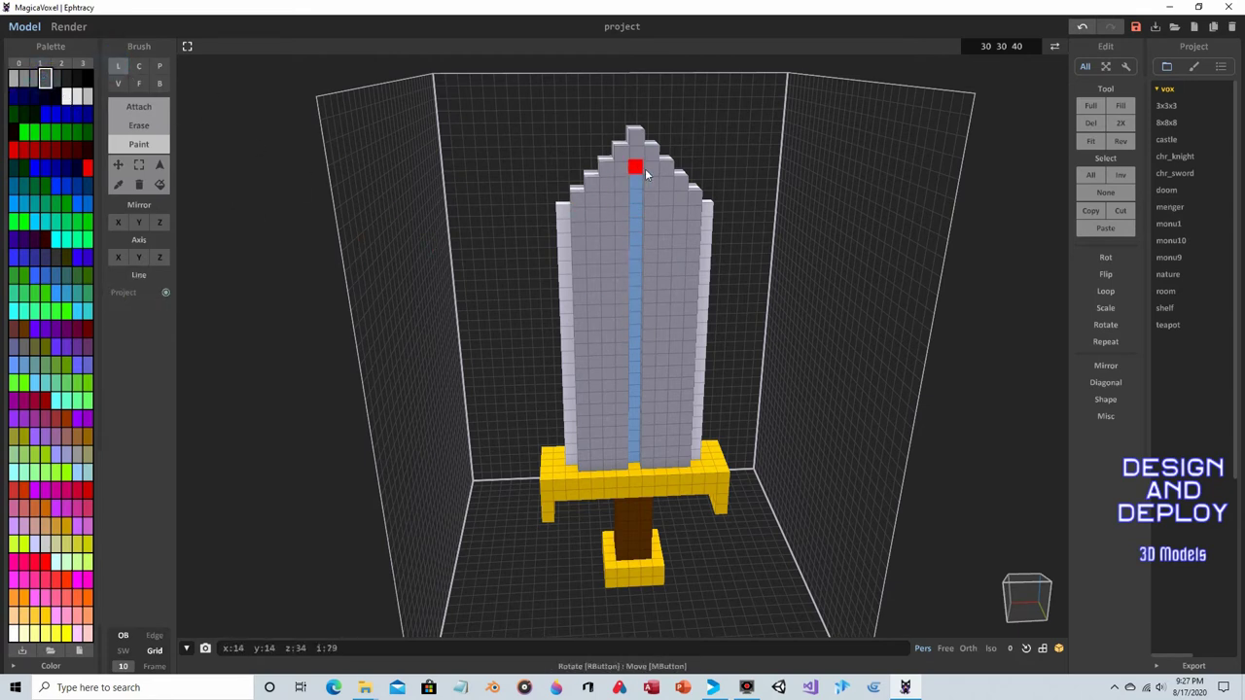
{"action": "left_click_drag", "start_coordinate": [636, 170], "coordinate": [634, 459]}
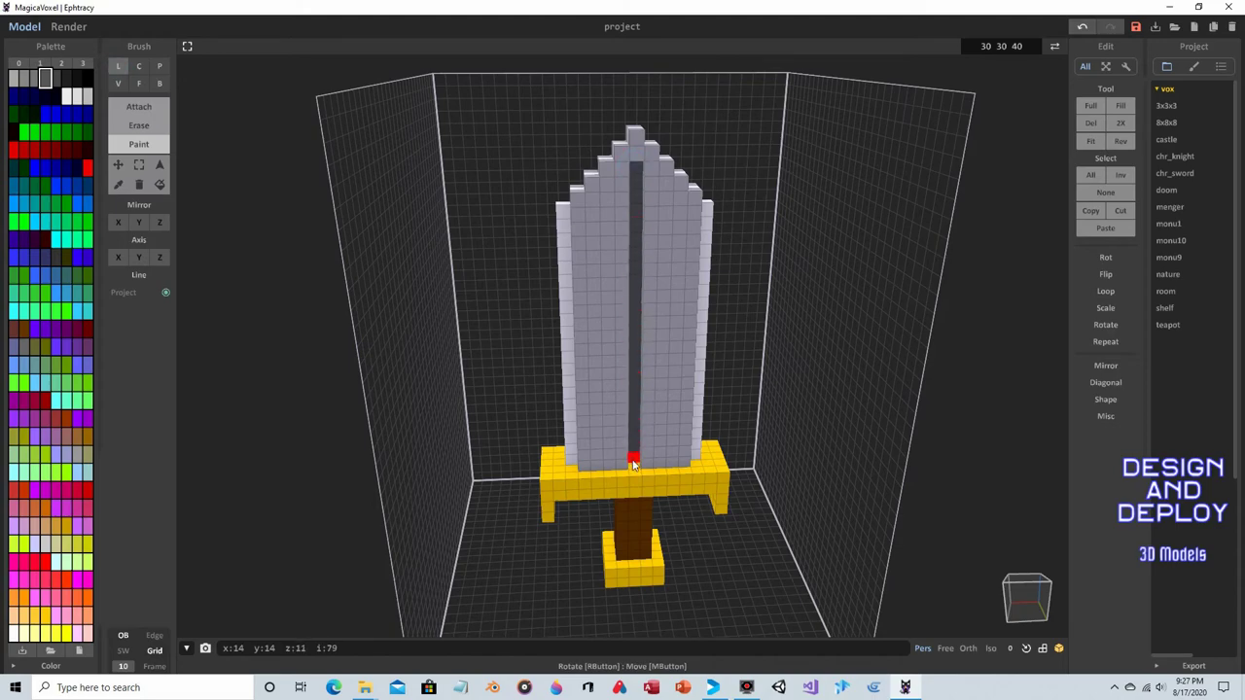
- Erase the outer-layer voxels along the stepped edges of the blade's tip on both broad faces with the 3D Voxel brush
{"action": "right_click_drag", "start_coordinate": [681, 200], "coordinate": [549, 172]}
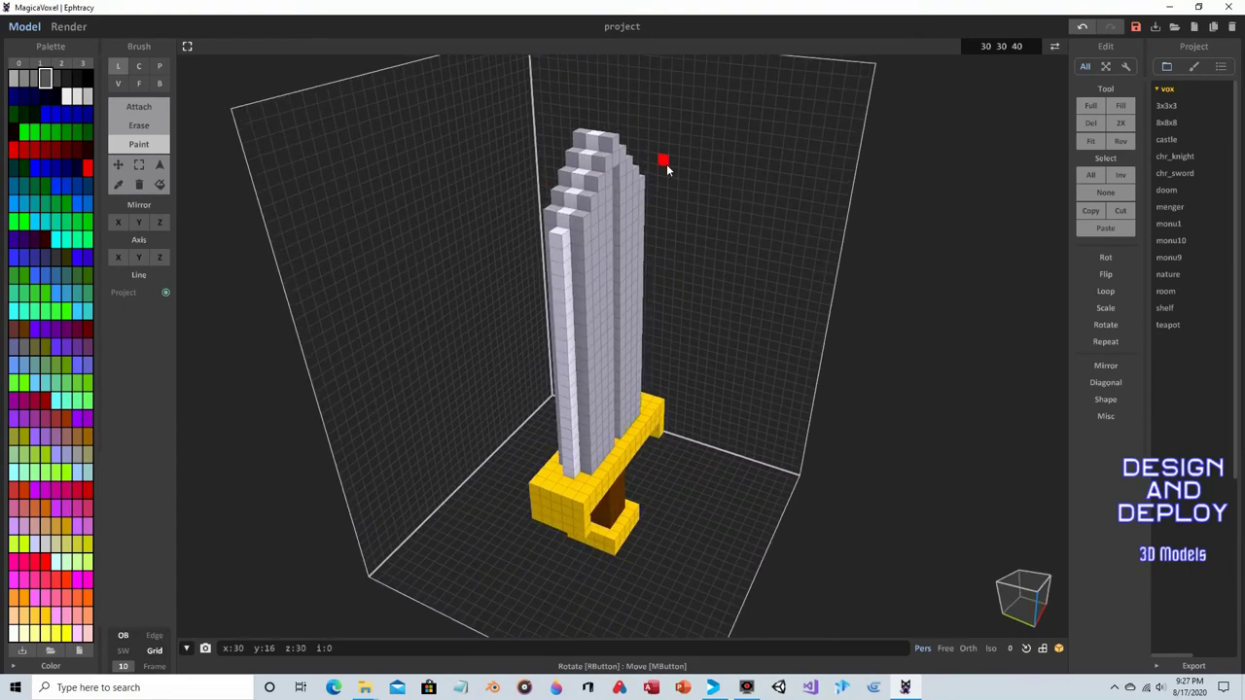
{"action": "right_click_drag", "start_coordinate": [666, 163], "coordinate": [607, 219]}
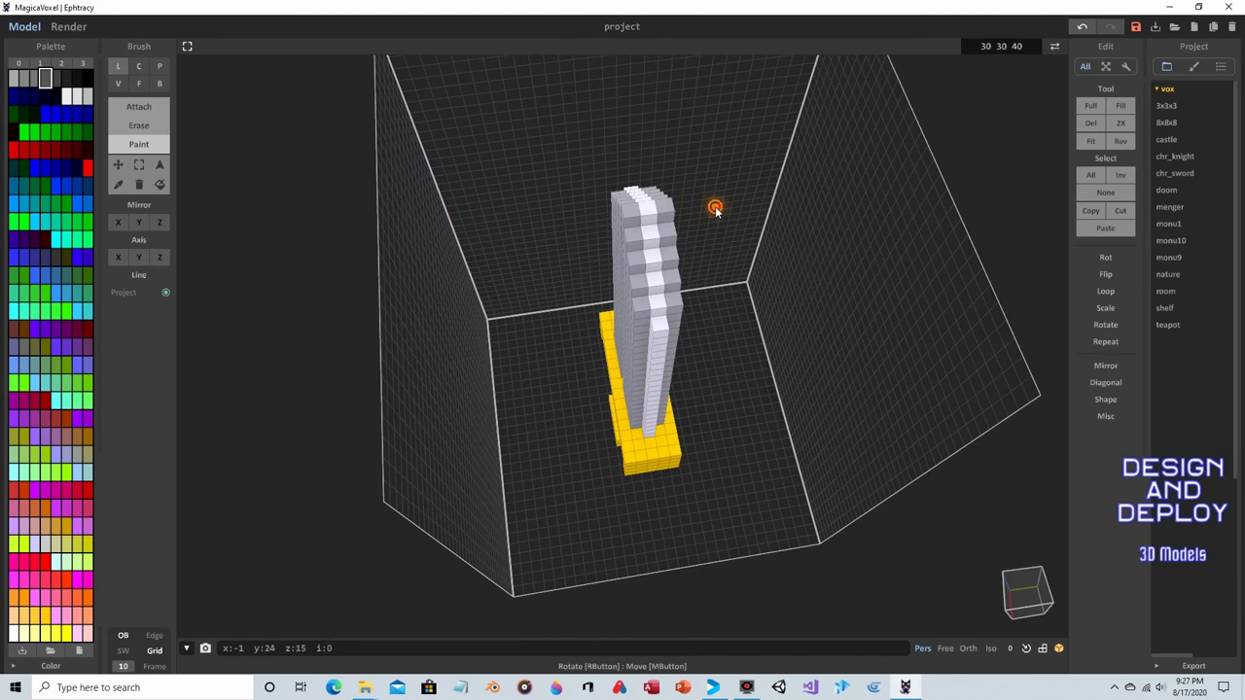
{"action": "mouse_move", "coordinate": [714, 204]}
{"action": "right_mouse_down"}
{"action": "mouse_move", "coordinate": [570, 184]}
{"action": "mouse_move", "coordinate": [639, 185]}
{"action": "mouse_move", "coordinate": [577, 150]}
{"action": "right_mouse_up"}
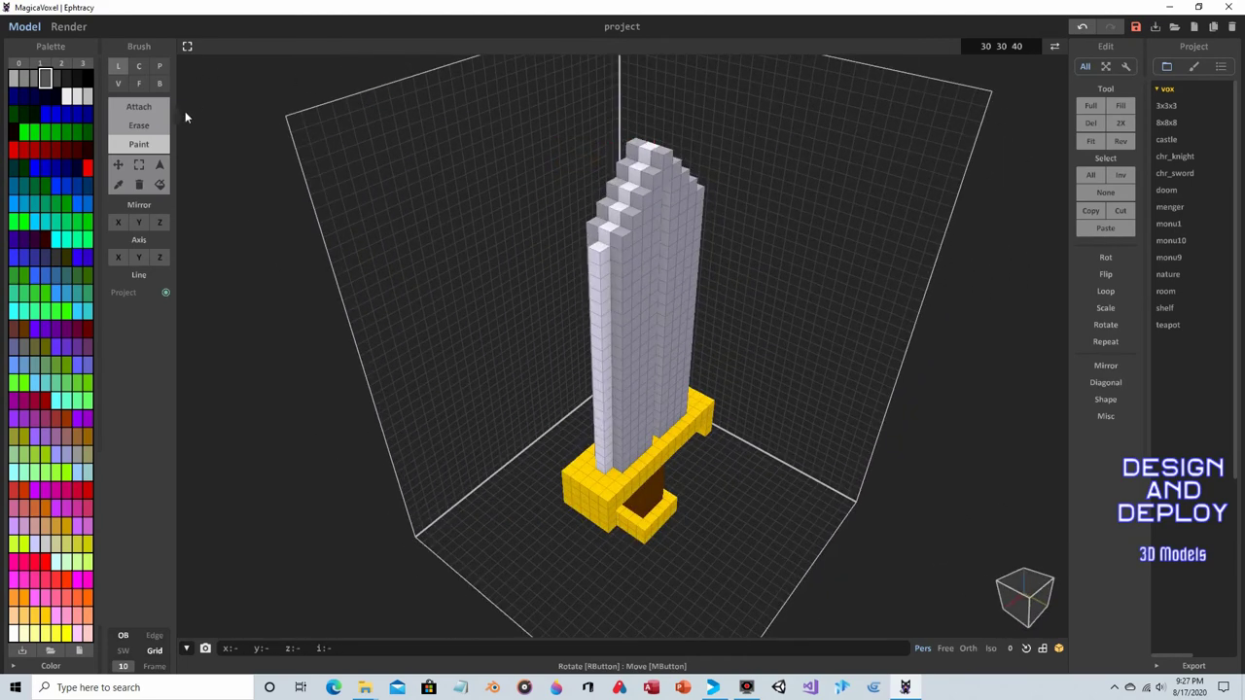
{"action": "left_click", "coordinate": [140, 126]}
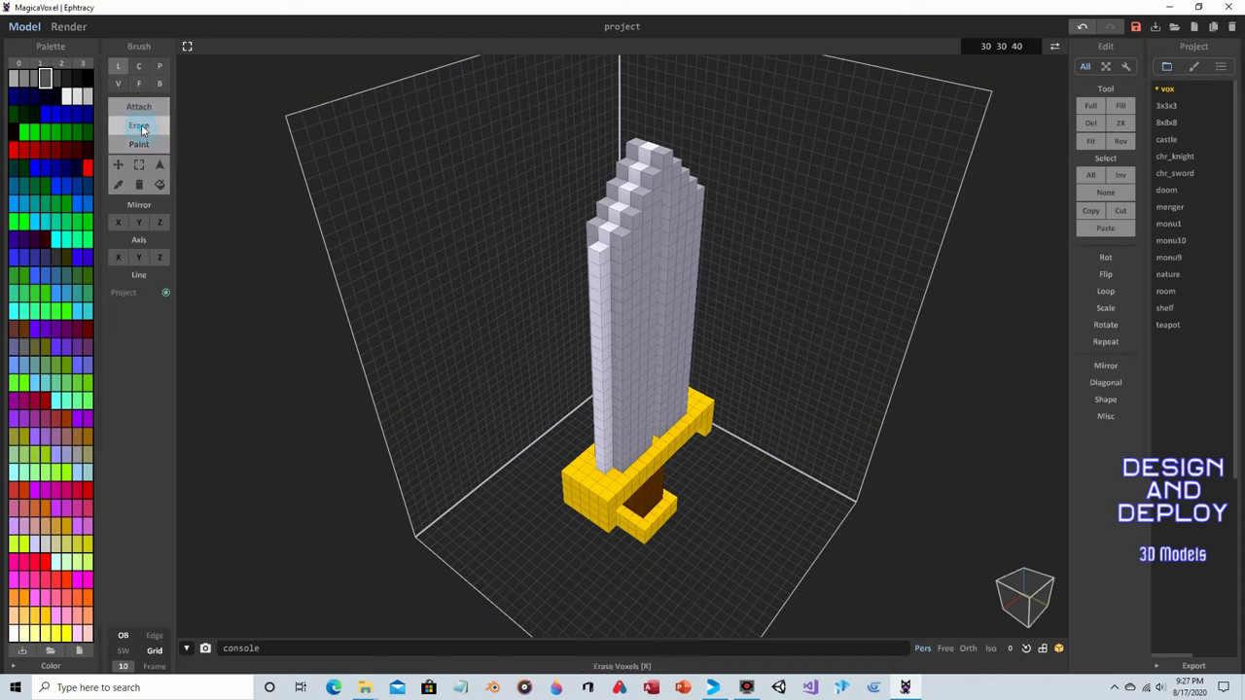
{"action": "left_click", "coordinate": [118, 84]}
{"action": "right_click_drag", "start_coordinate": [649, 90], "coordinate": [609, 147]}
{"action": "left_click", "coordinate": [610, 209]}
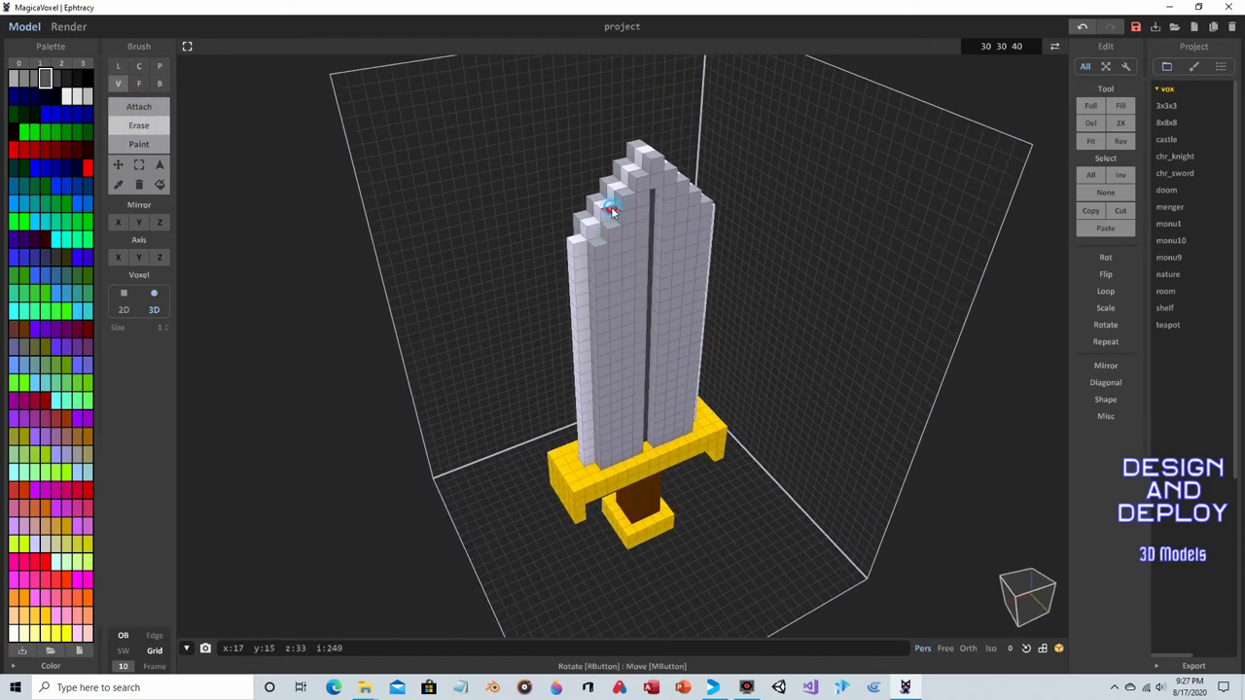
{"action": "left_click", "coordinate": [650, 161]}
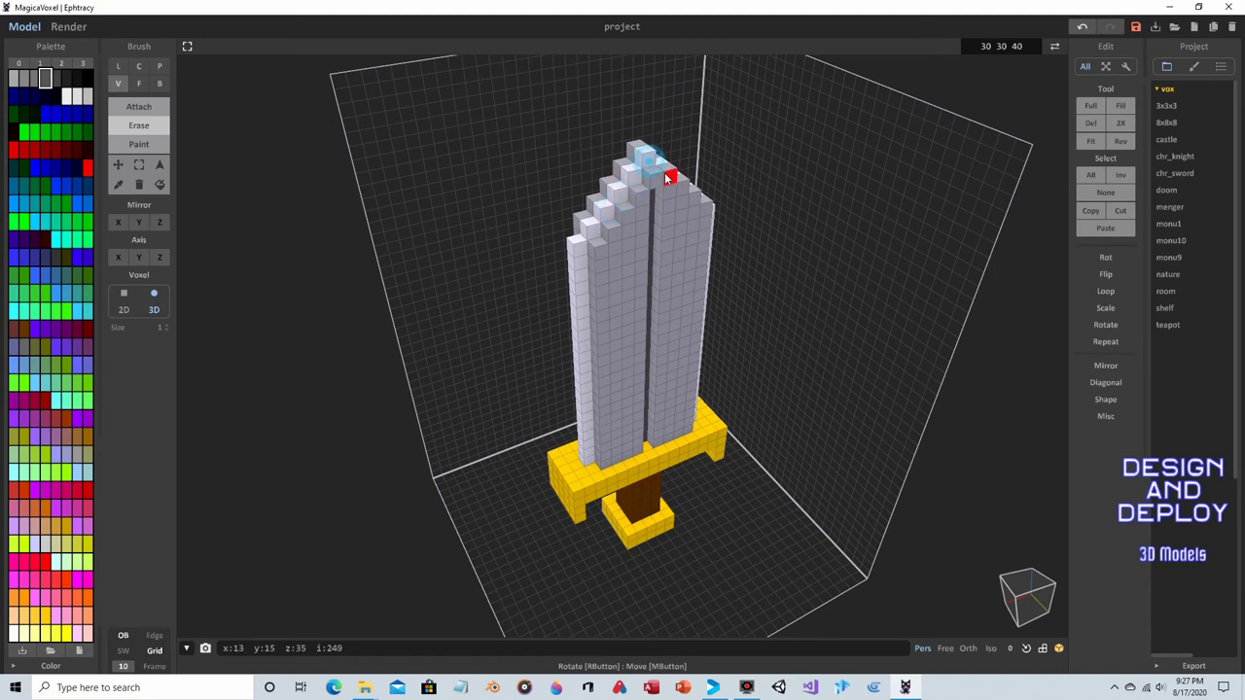
{"action": "right_click_drag", "start_coordinate": [731, 152], "coordinate": [639, 195]}
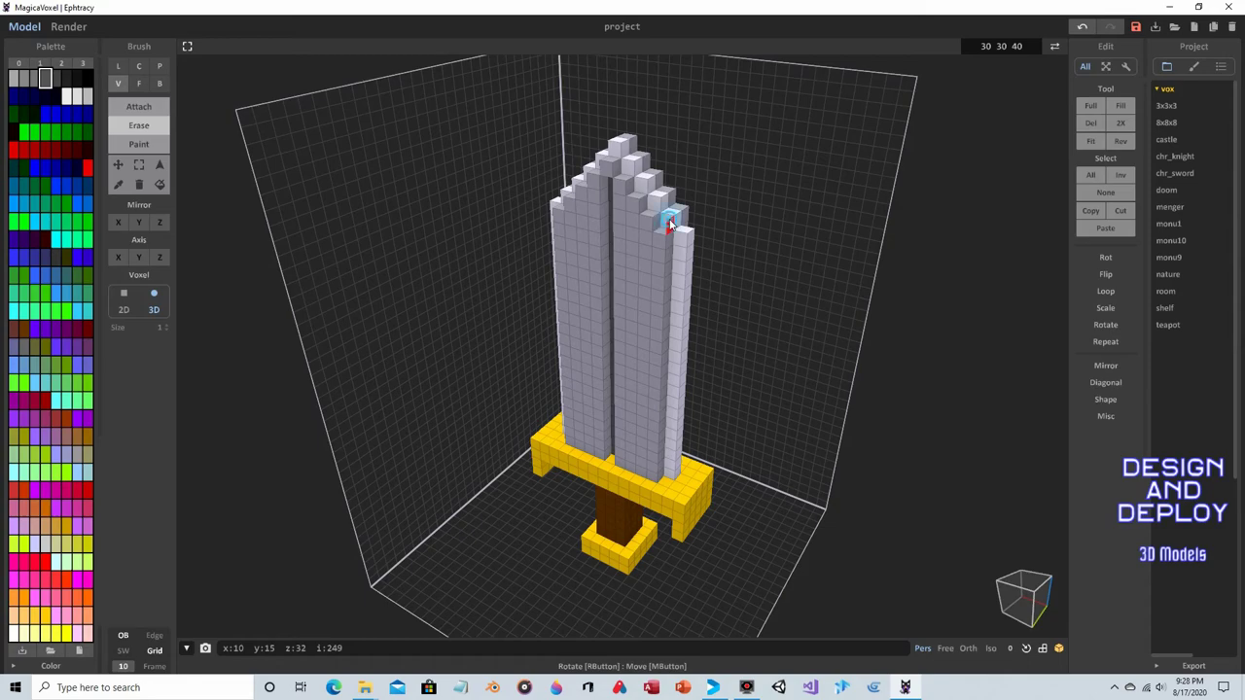
{"action": "right_click_drag", "start_coordinate": [720, 190], "coordinate": [565, 233]}
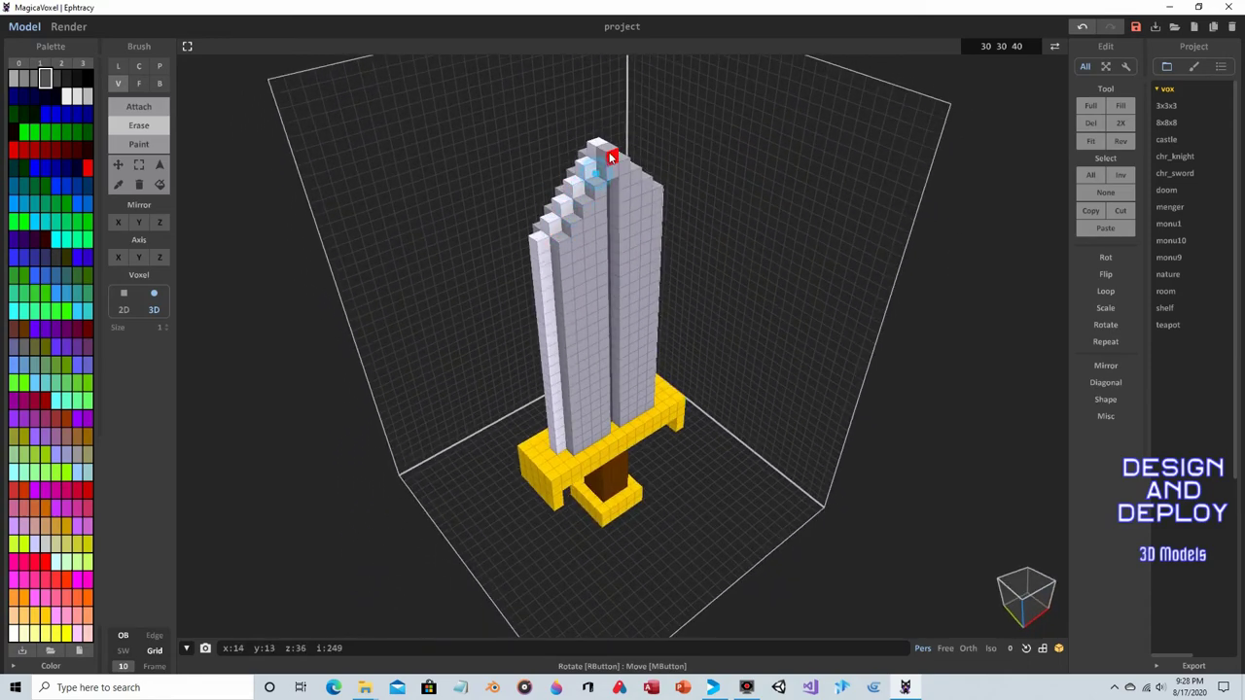
{"action": "mouse_move", "coordinate": [611, 155]}
{"action": "right_mouse_down"}
{"action": "mouse_move", "coordinate": [686, 146]}
{"action": "mouse_move", "coordinate": [633, 156]}
{"action": "right_mouse_up"}
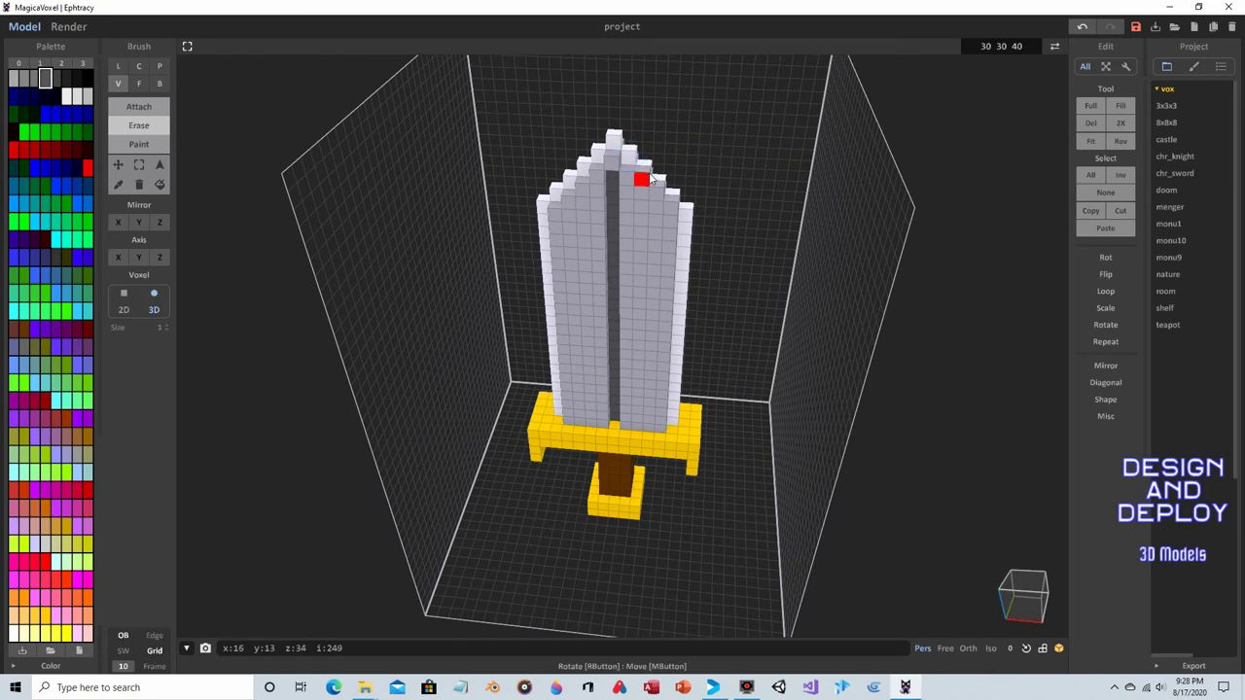
{"action": "mouse_move", "coordinate": [724, 181]}
{"action": "right_mouse_down"}
{"action": "mouse_move", "coordinate": [741, 179]}
{"action": "mouse_move", "coordinate": [636, 139]}
{"action": "mouse_move", "coordinate": [428, 153]}
{"action": "mouse_move", "coordinate": [462, 188]}
{"action": "mouse_move", "coordinate": [712, 206]}
{"action": "mouse_move", "coordinate": [749, 195]}
{"action": "mouse_move", "coordinate": [734, 147]}
{"action": "mouse_move", "coordinate": [714, 149]}
{"action": "mouse_move", "coordinate": [700, 185]}
{"action": "mouse_move", "coordinate": [729, 185]}
{"action": "right_mouse_up"}
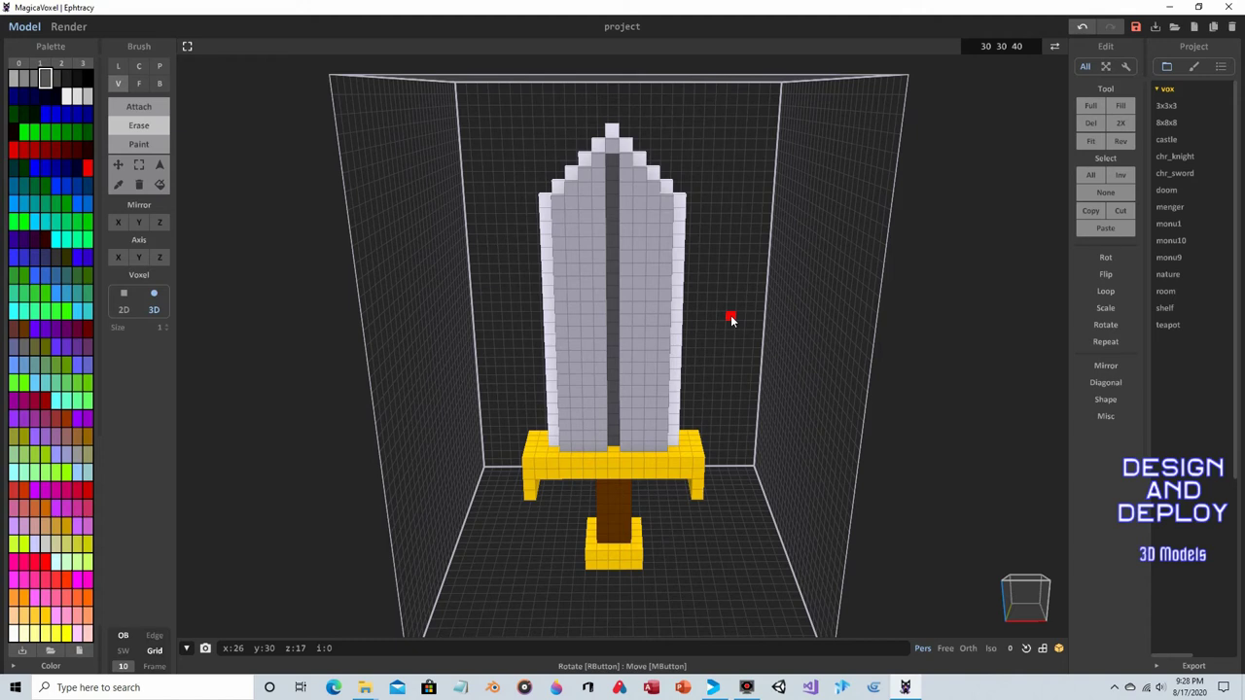
- Show the available export formats and inspect the sword from an angle and from the front
{"action": "left_click", "coordinate": [1192, 668]}
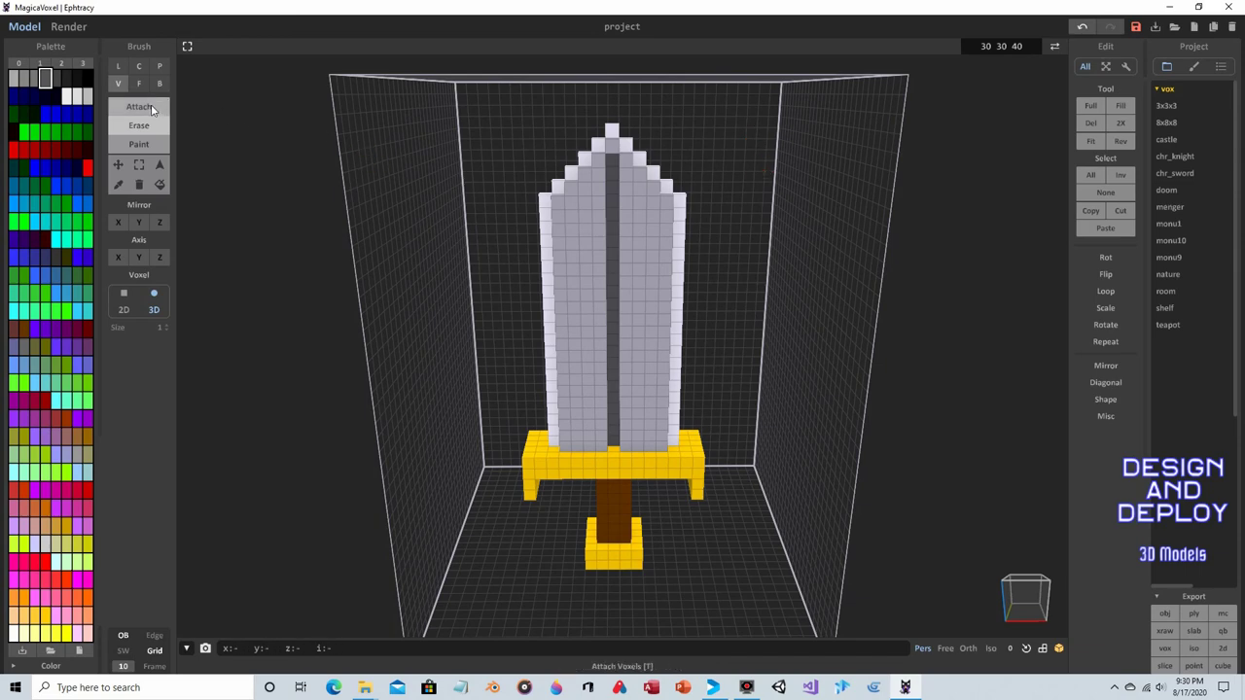
{"action": "right_click_drag", "start_coordinate": [277, 219], "coordinate": [386, 236]}
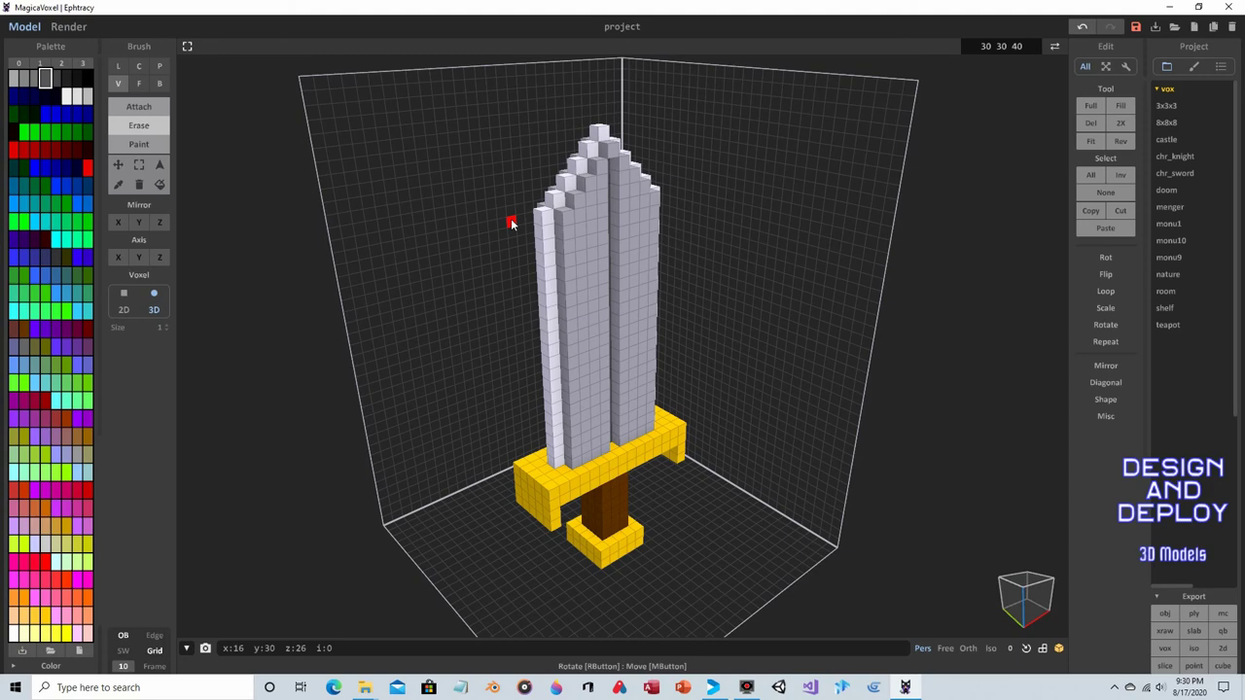
{"action": "right_click_drag", "start_coordinate": [686, 297], "coordinate": [653, 289]}
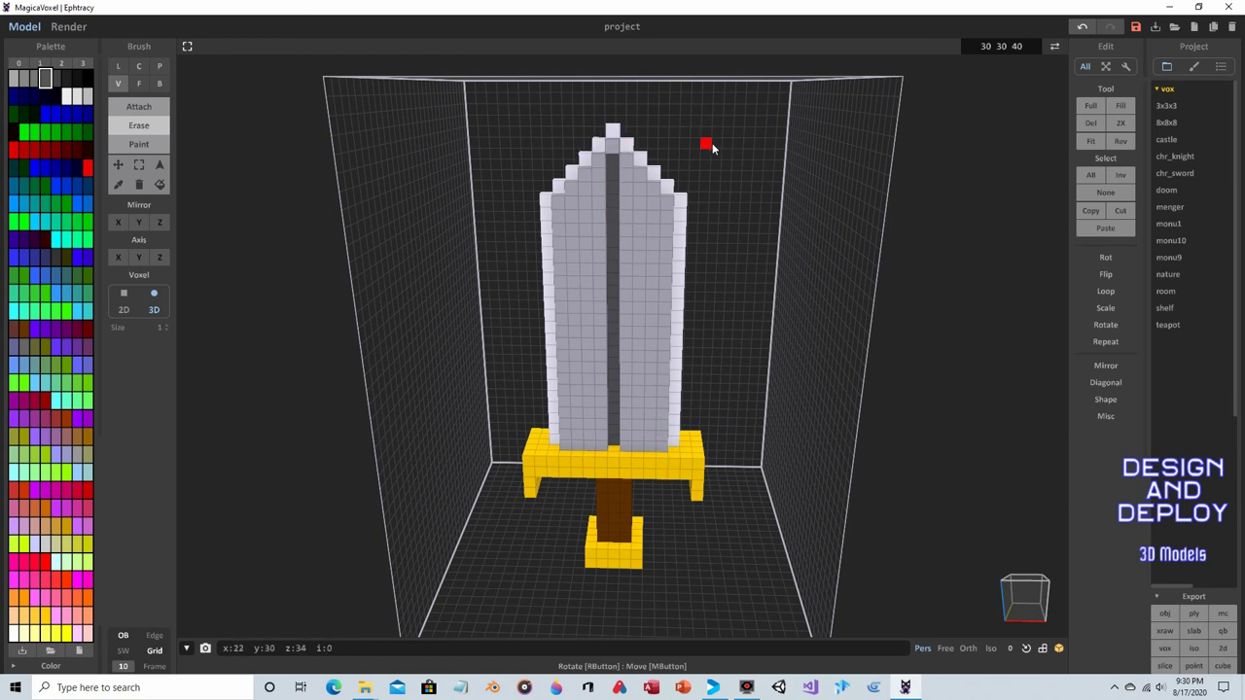
{"action": "mouse_move", "coordinate": [756, 155]}
{"action": "right_mouse_down"}
{"action": "mouse_move", "coordinate": [764, 165]}
{"action": "mouse_move", "coordinate": [581, 192]}
{"action": "mouse_move", "coordinate": [475, 170]}
{"action": "mouse_move", "coordinate": [698, 183]}
{"action": "mouse_move", "coordinate": [775, 162]}
{"action": "right_mouse_up"}
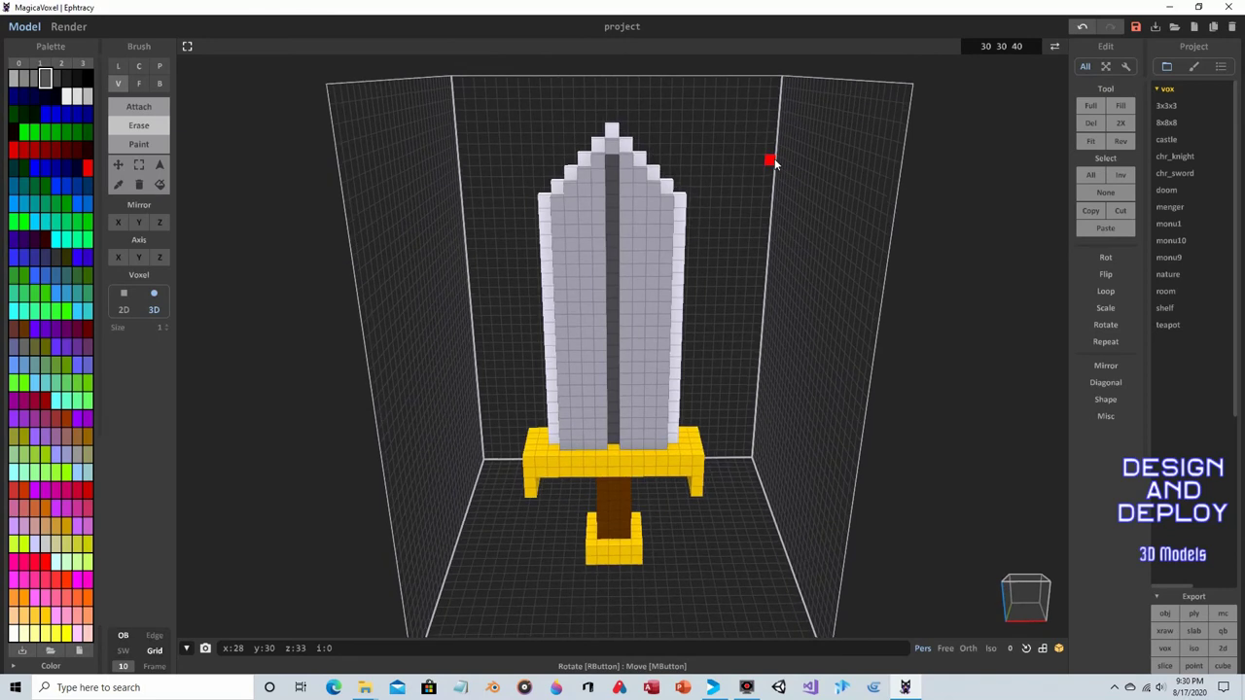